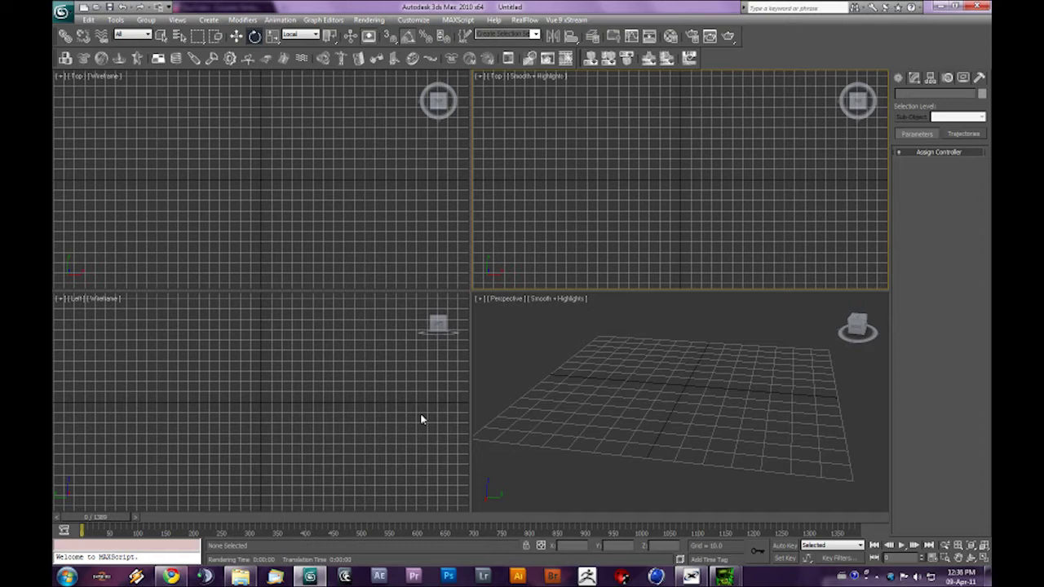
Switch to Chrome and play part of the "Counter Strike Source - 3D Bullet Intro" video as reference, then return to 3ds Max.
click(171, 577)
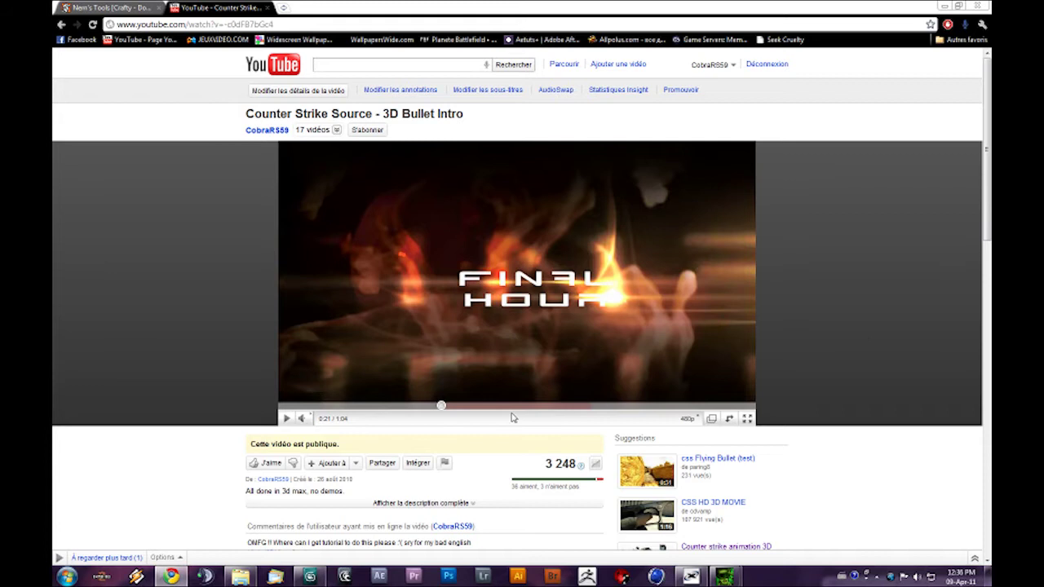
click(287, 418)
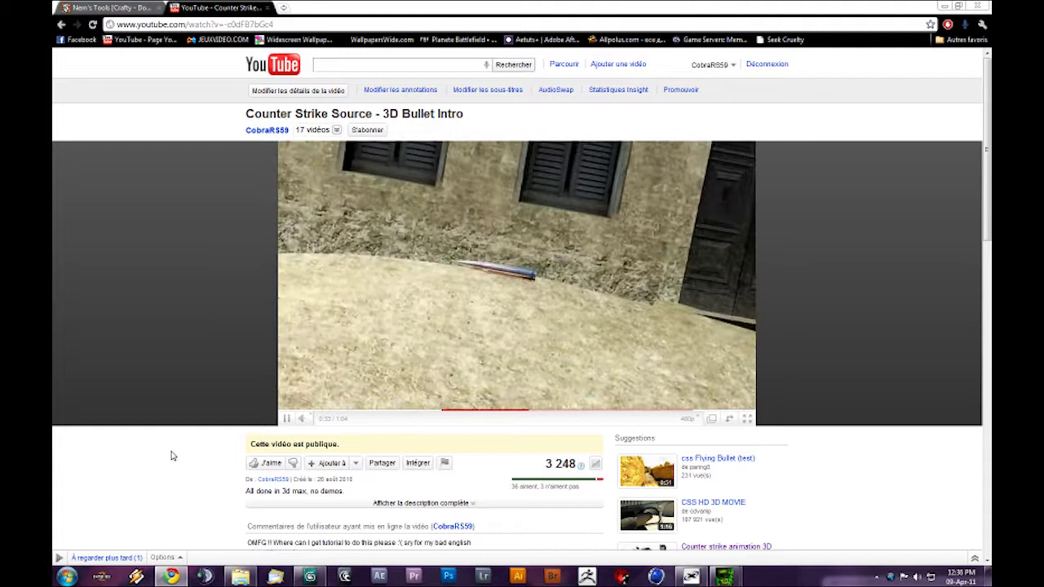
click(289, 420)
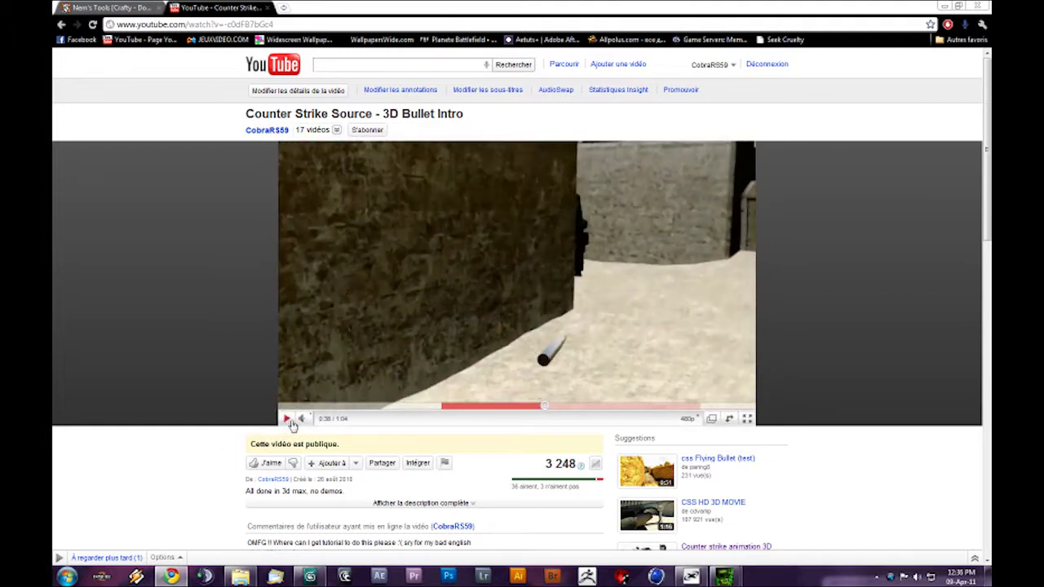
click(944, 7)
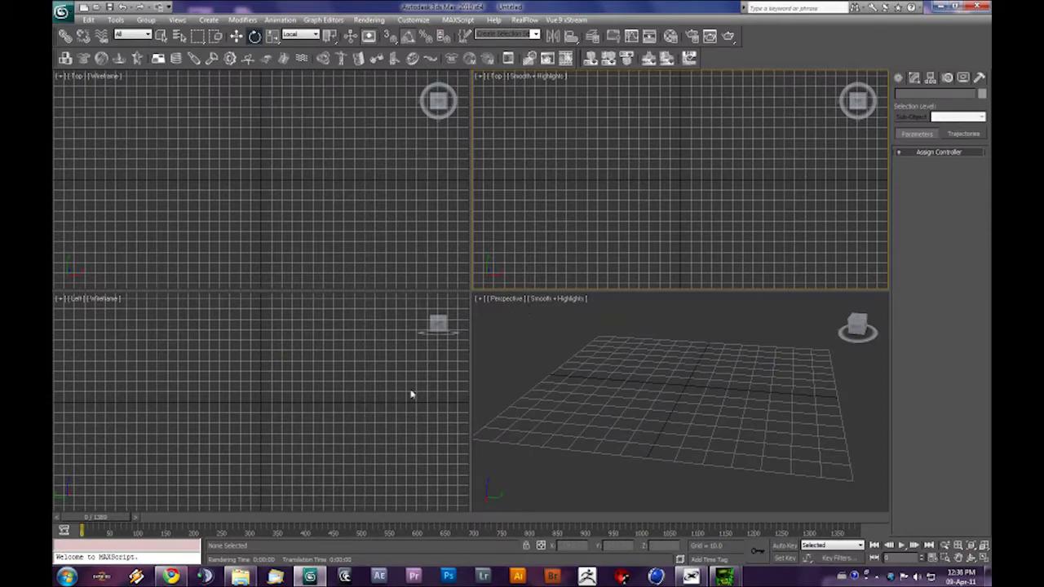
click(170, 577)
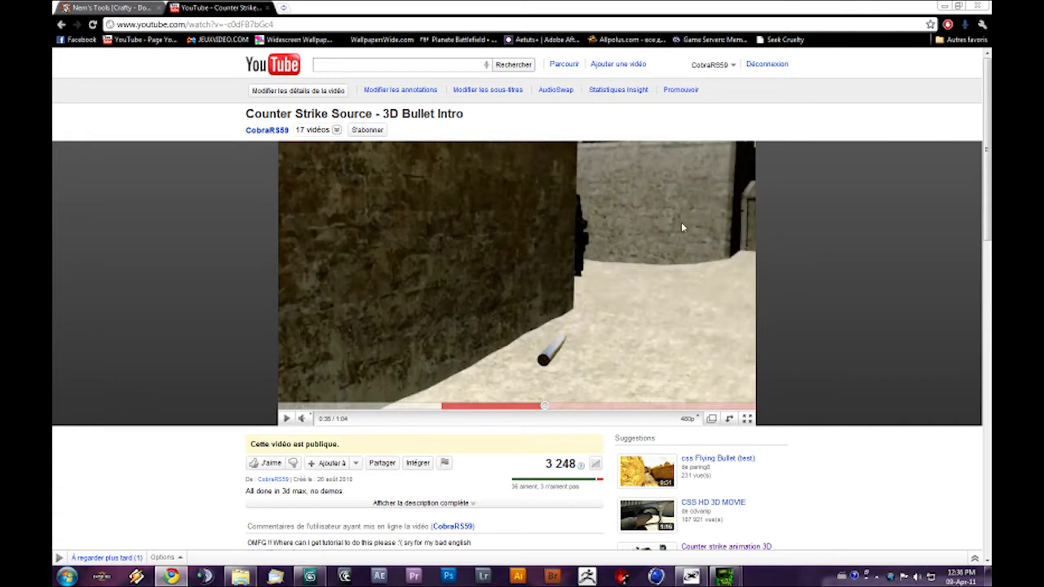
click(944, 7)
click(538, 369)
click(396, 275)
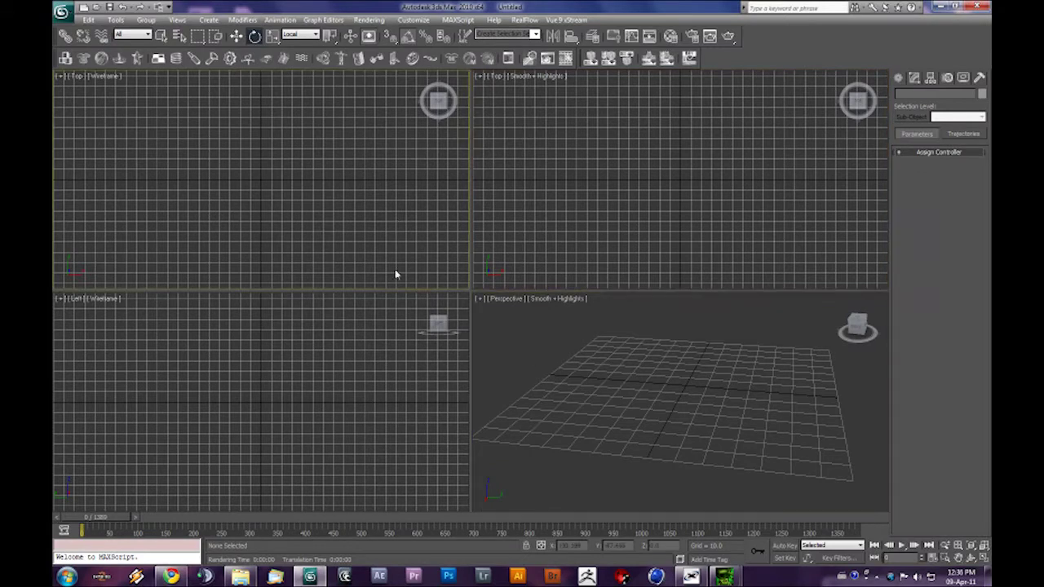
click(407, 335)
click(545, 263)
click(545, 336)
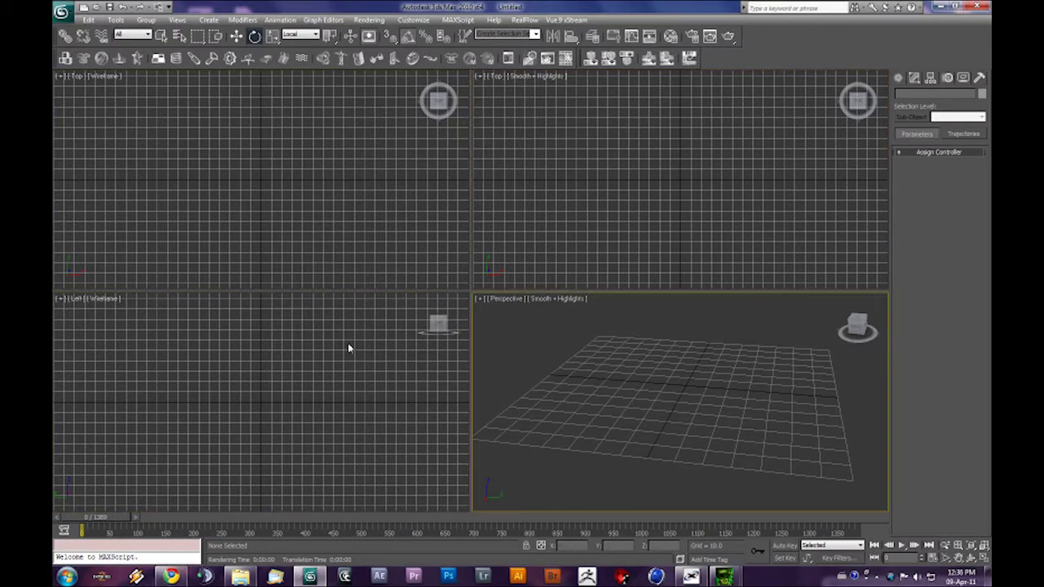
click(406, 264)
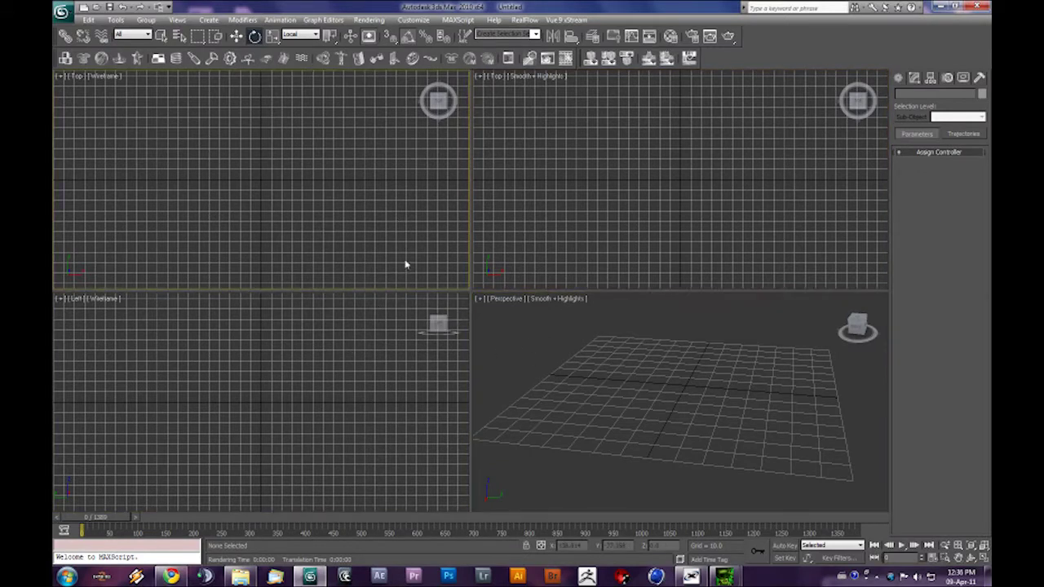
click(520, 337)
click(428, 314)
click(585, 212)
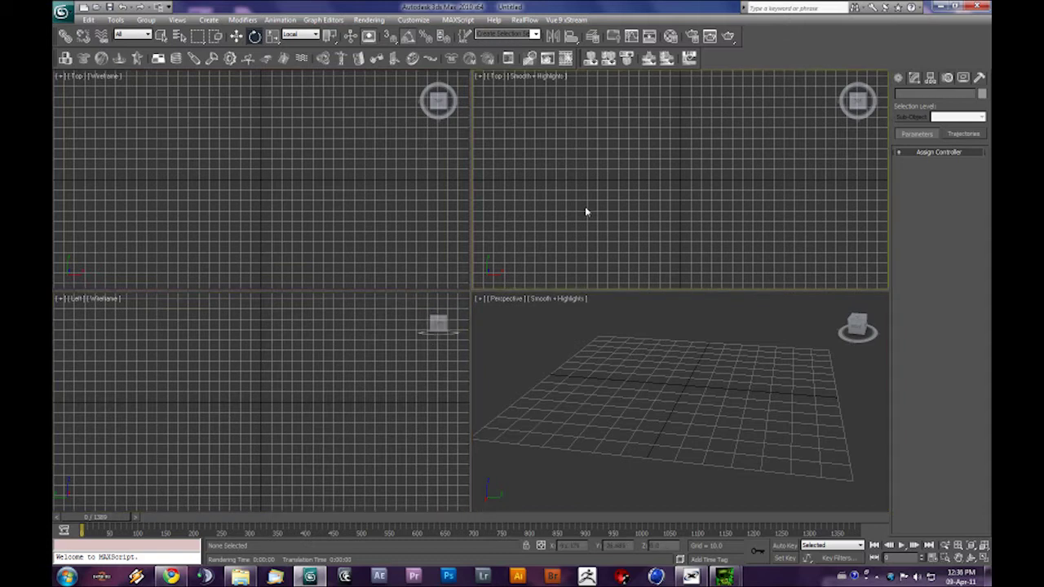
click(505, 370)
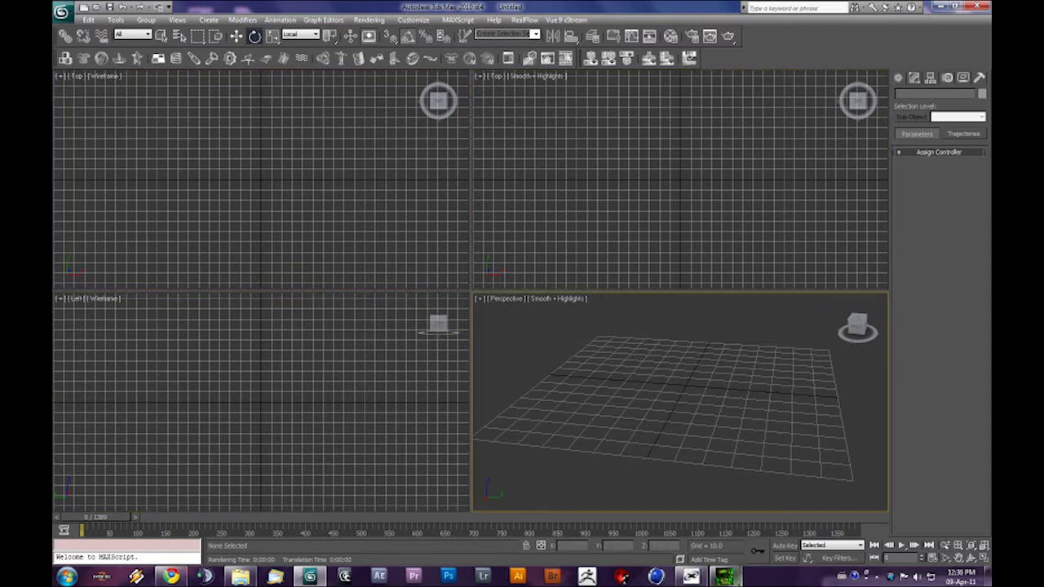
Close the Object Viewer that has a map loaded and start a fresh, empty Object Viewer for Counter-Strike: Source.
mouse_move(724, 576)
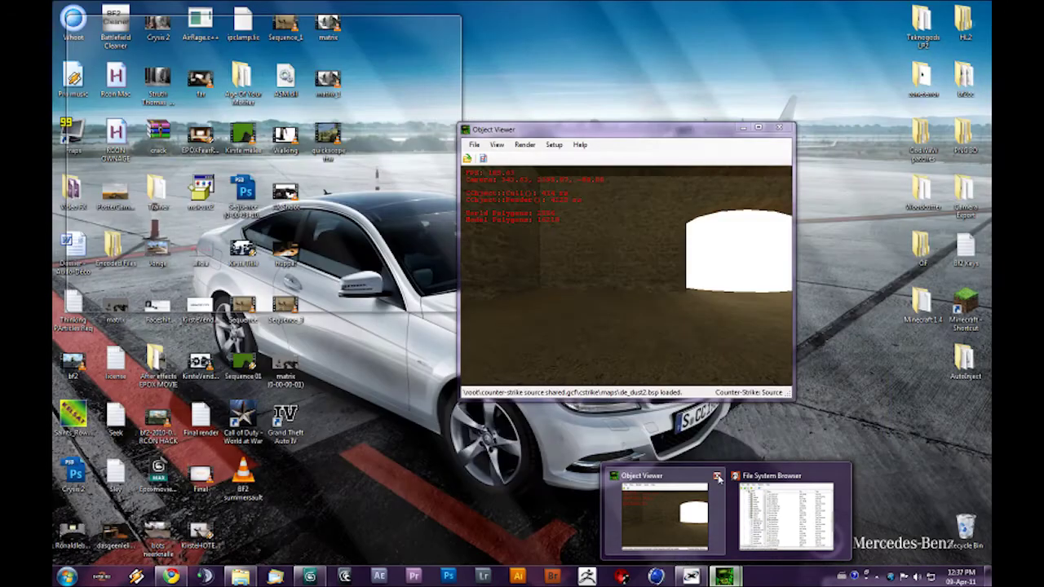
click(718, 477)
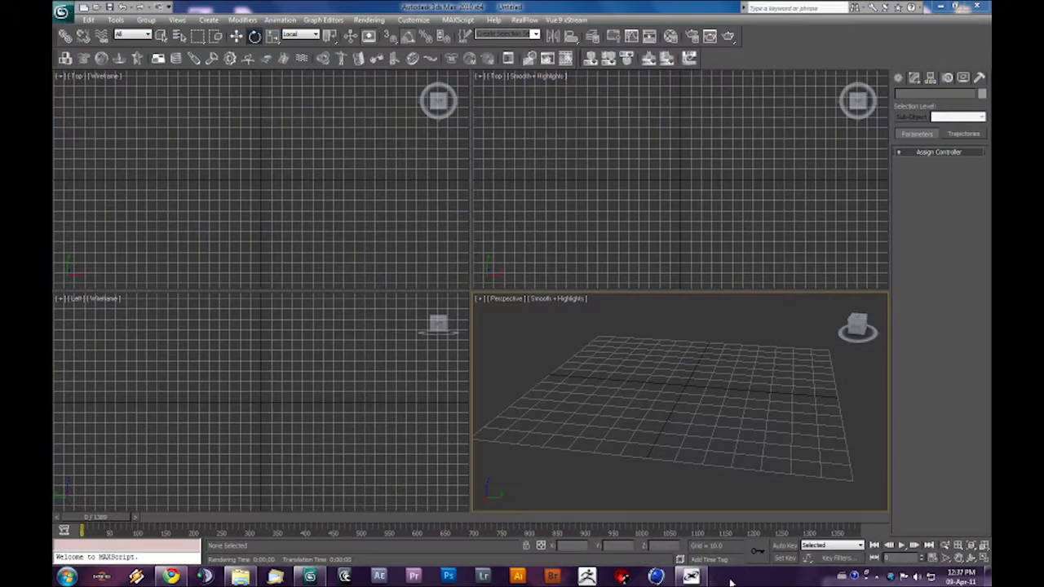
click(67, 577)
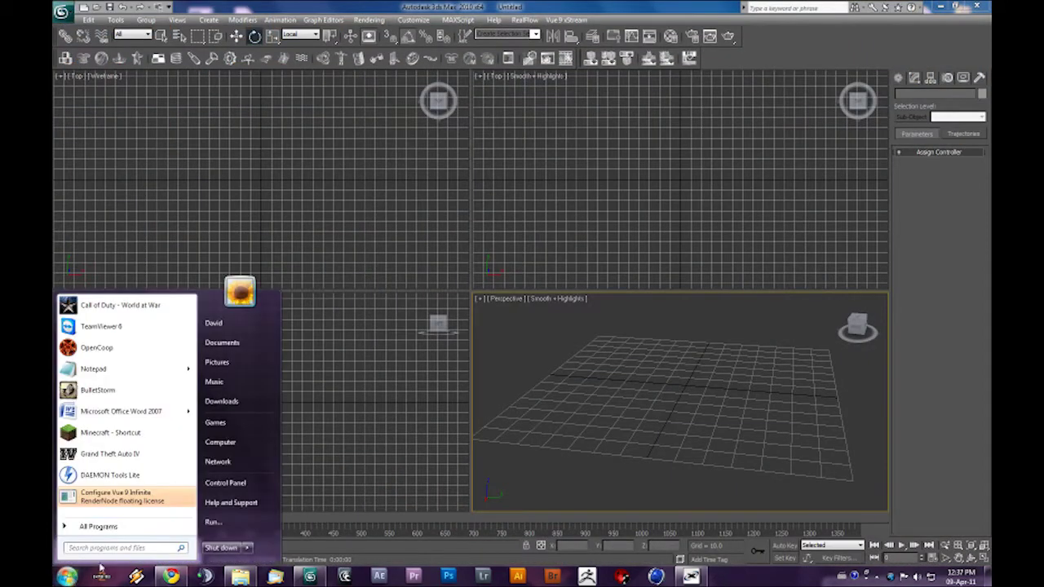
click(182, 578)
key(ctrl+Tab)
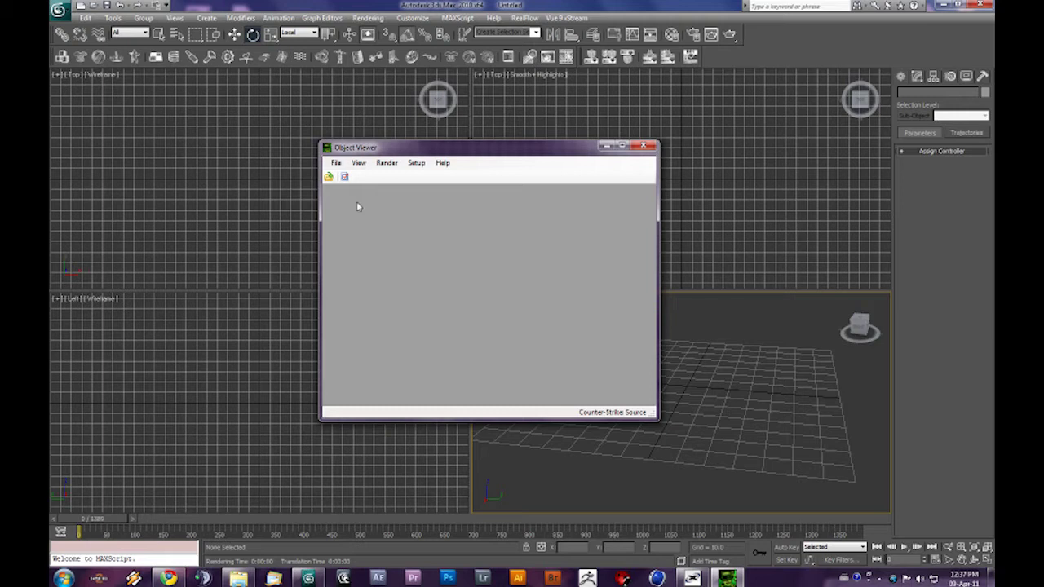
Open the File System Browser and go to the cstrike\maps folder inside counter-strike source shared.gcf.
click(359, 164)
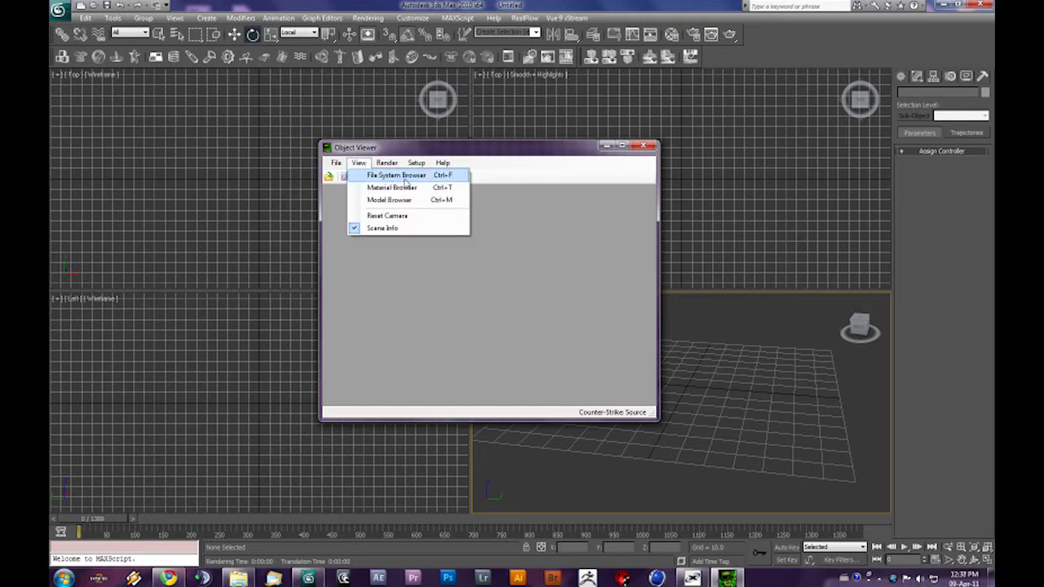
click(400, 175)
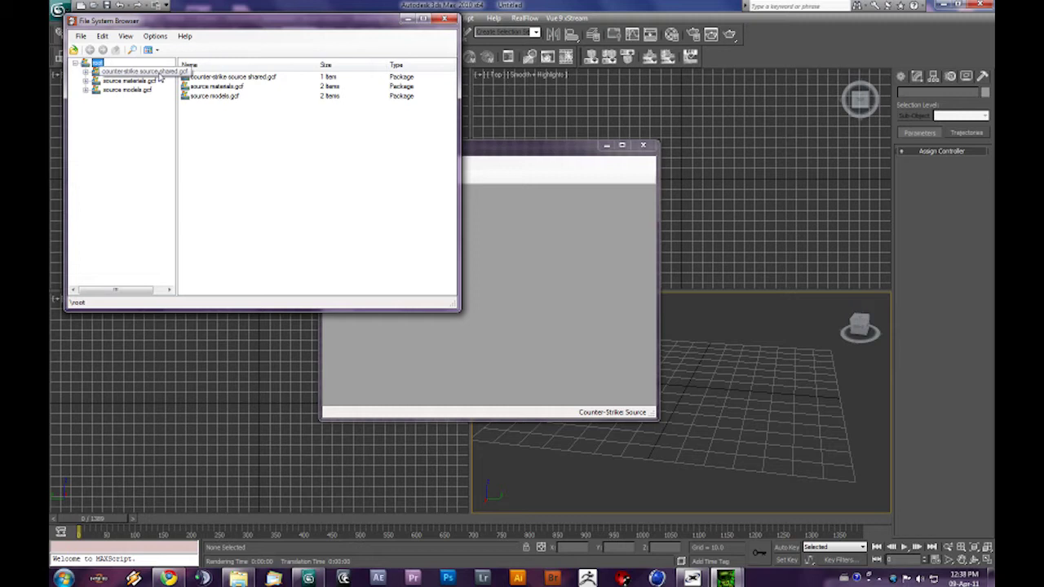
click(164, 77)
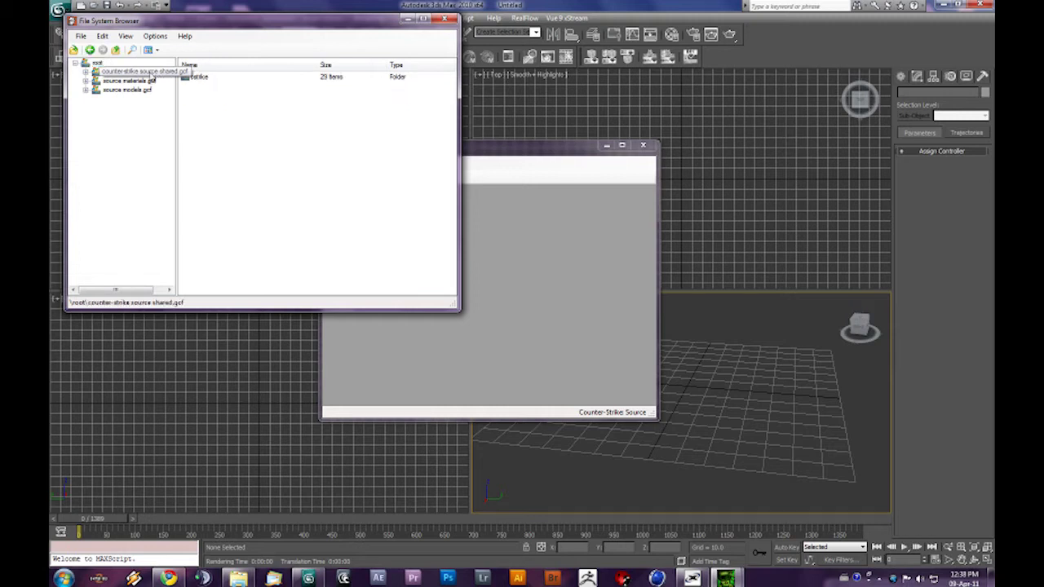
click(200, 78)
double_click(200, 78)
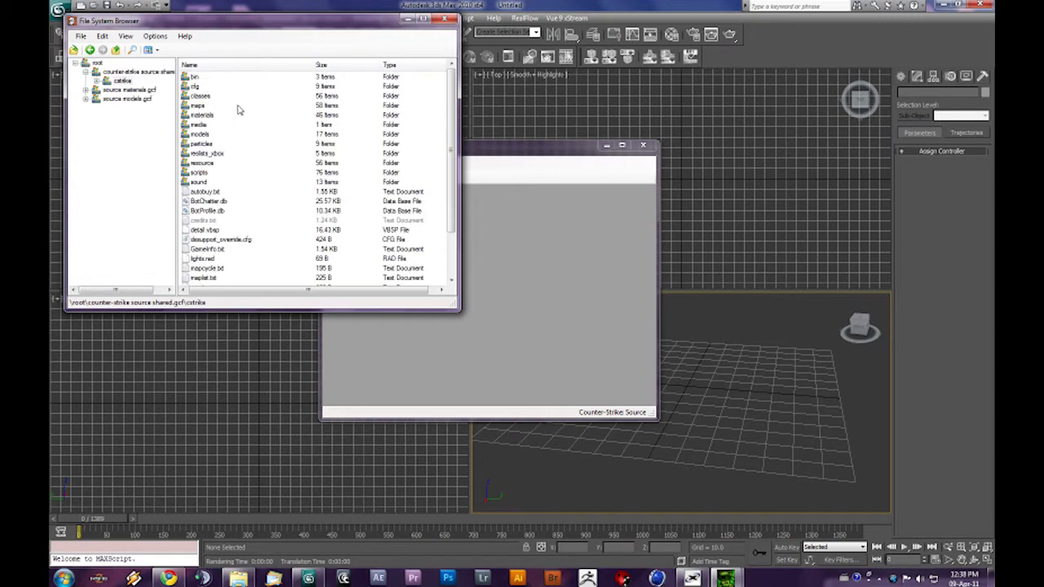
click(198, 106)
double_click(198, 106)
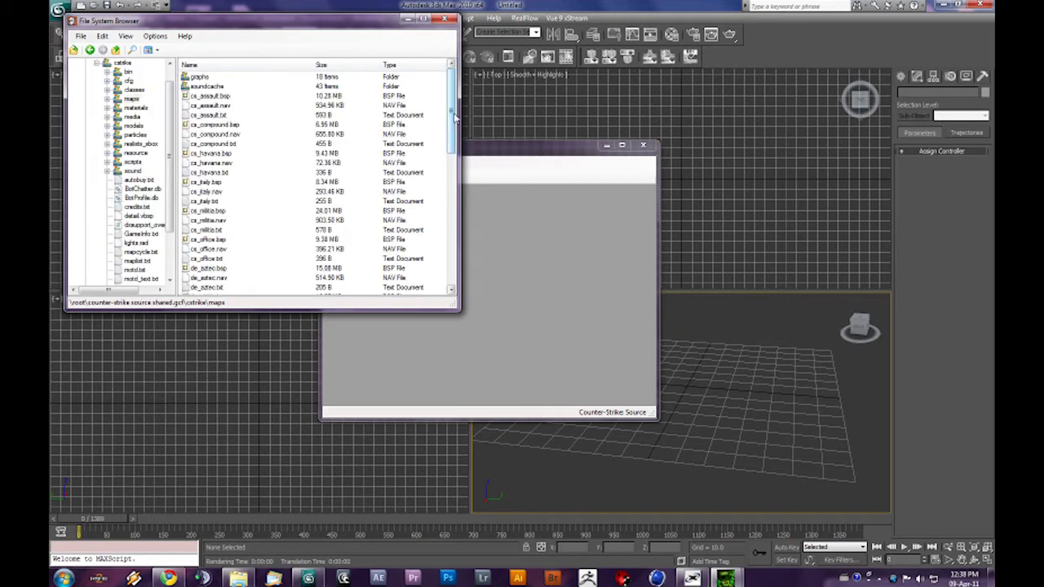
Find de_dust2.bsp in the maps folder and load it into the Object Viewer.
drag(455, 118, 448, 190)
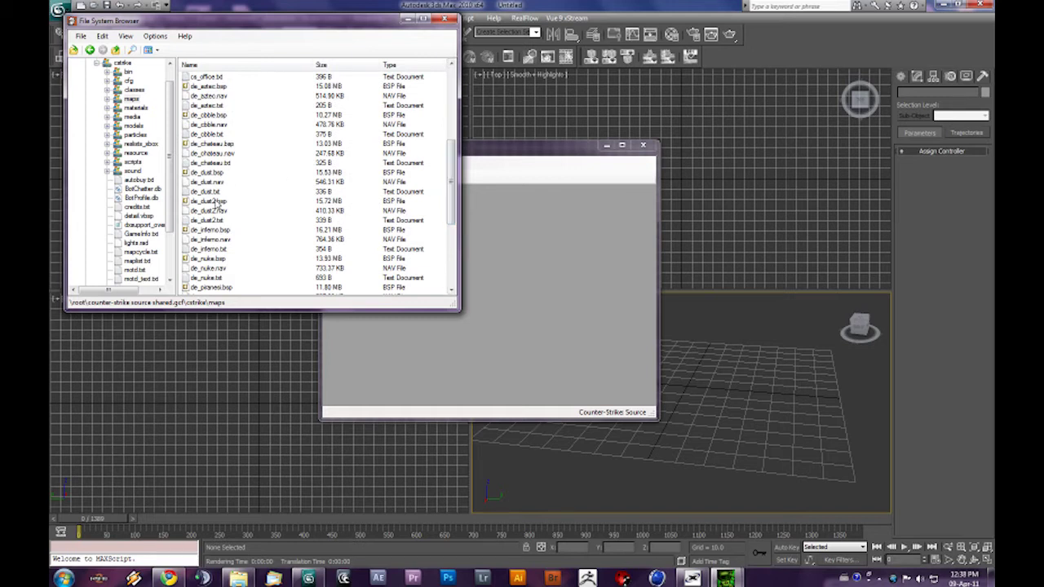
click(214, 201)
drag(453, 191, 455, 211)
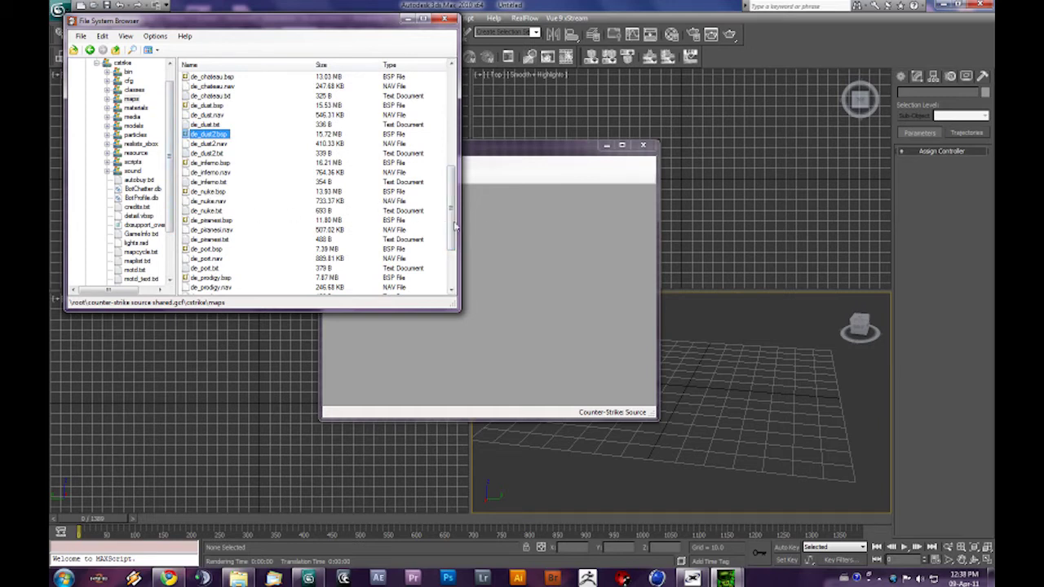
drag(454, 225, 449, 249)
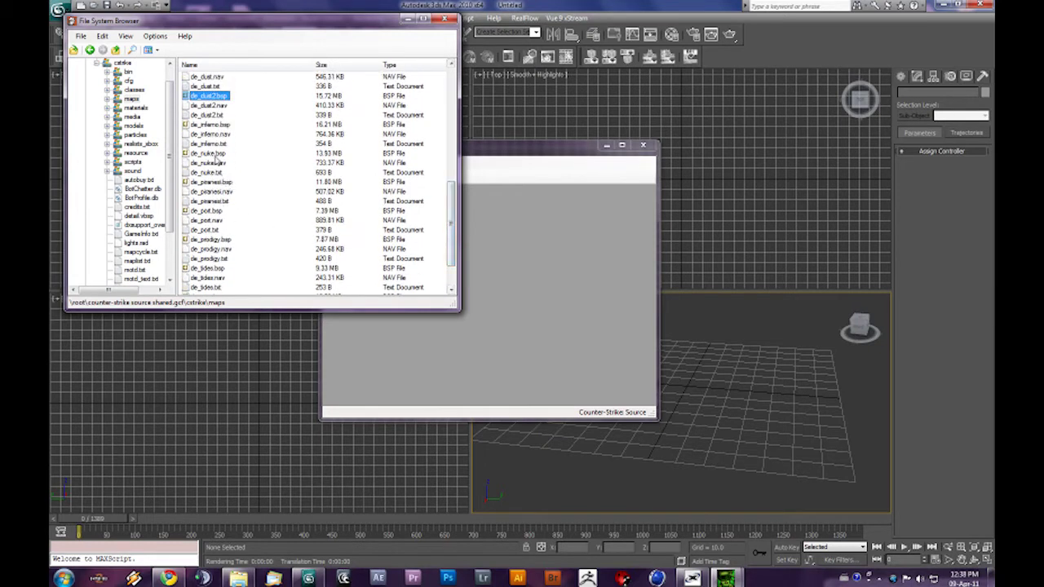
click(211, 155)
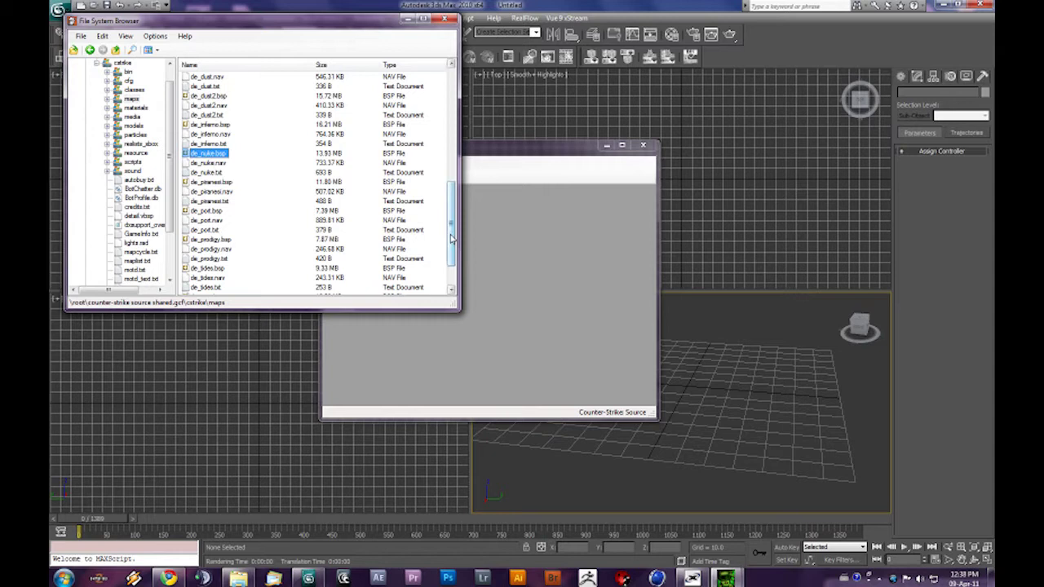
drag(452, 243, 457, 222)
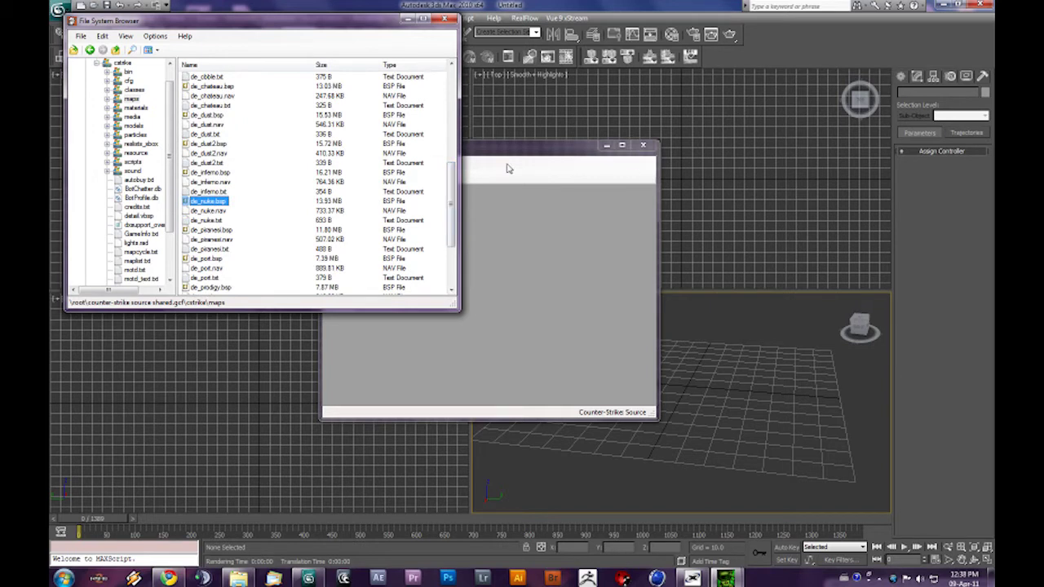
click(211, 144)
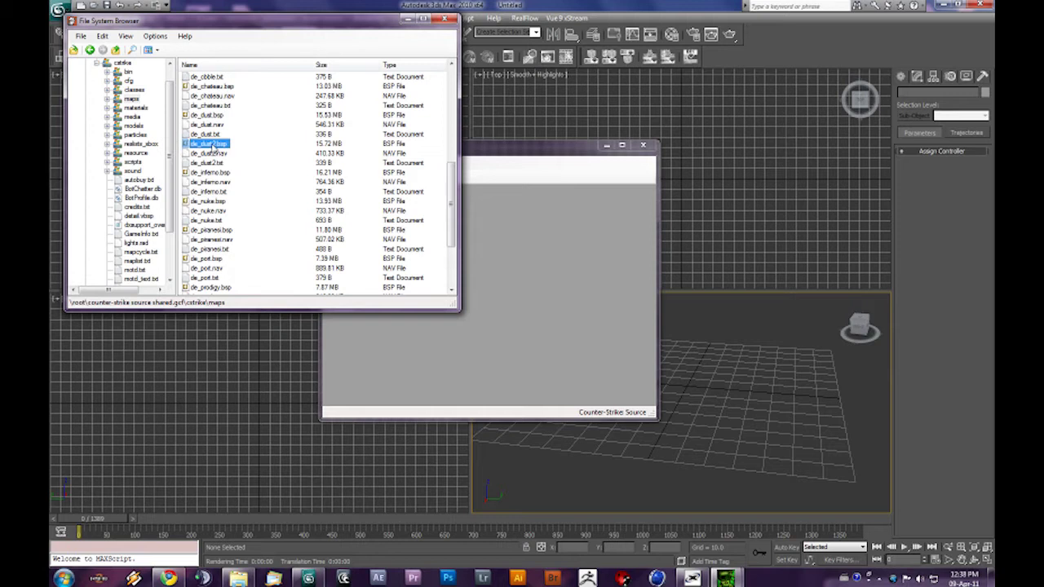
double_click(213, 145)
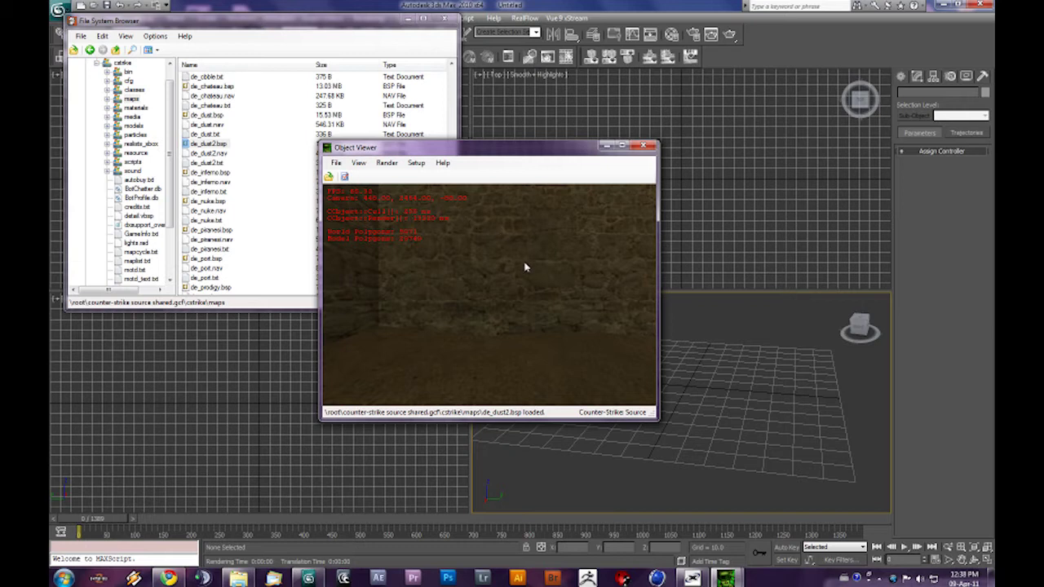
Move the camera around the loaded de_dust2 map to examine its streets, walls and buildings.
key(Right)
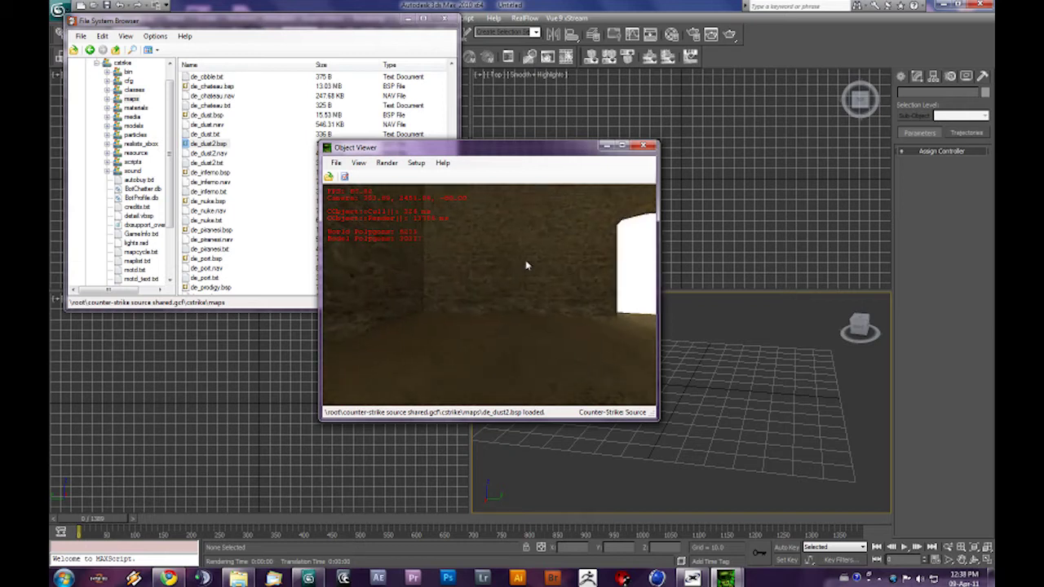
key(Up)
key(Up)
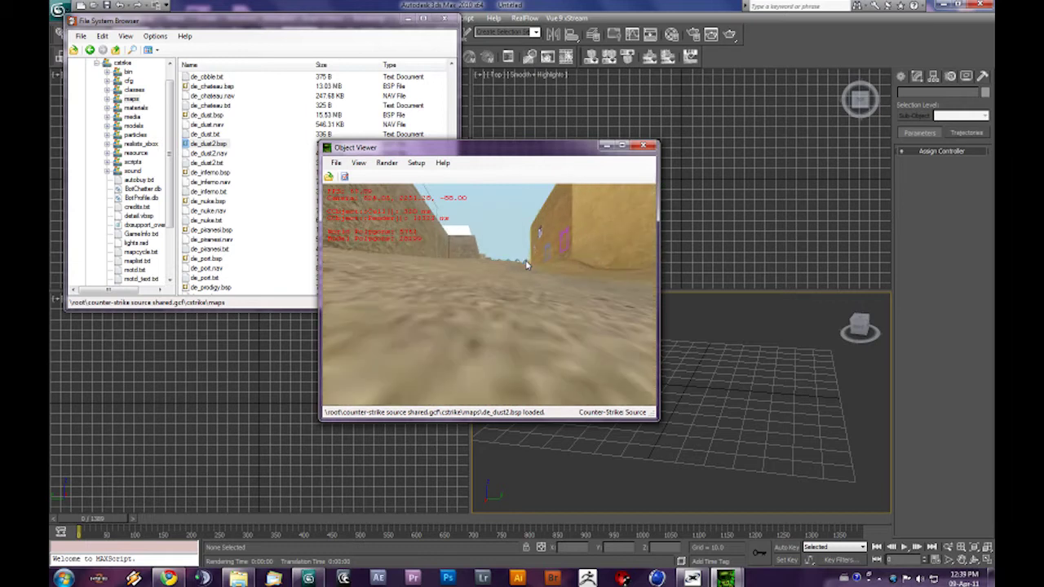
key(Down)
key(Up)
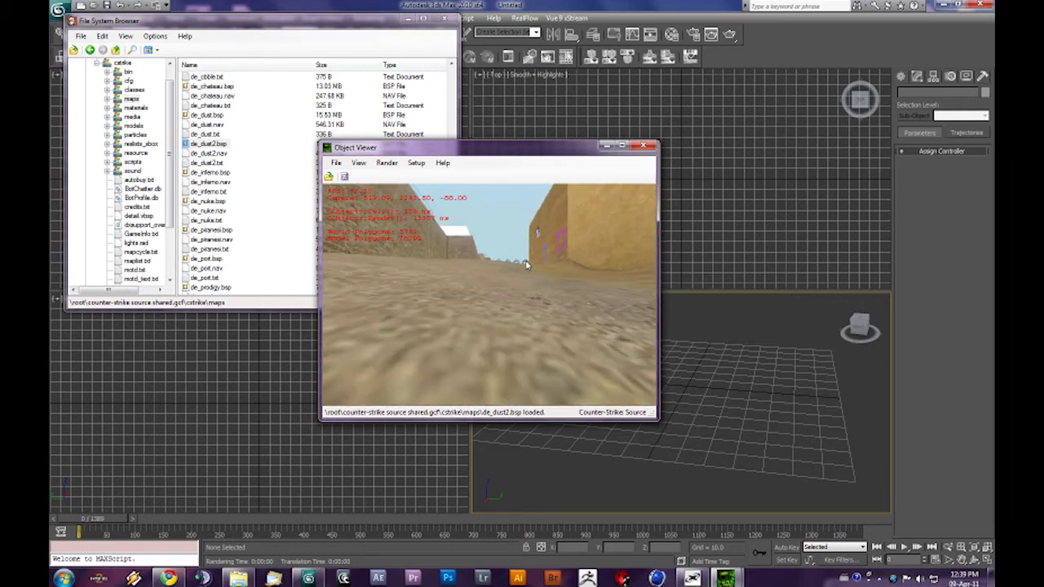
key(Down)
key(Up)
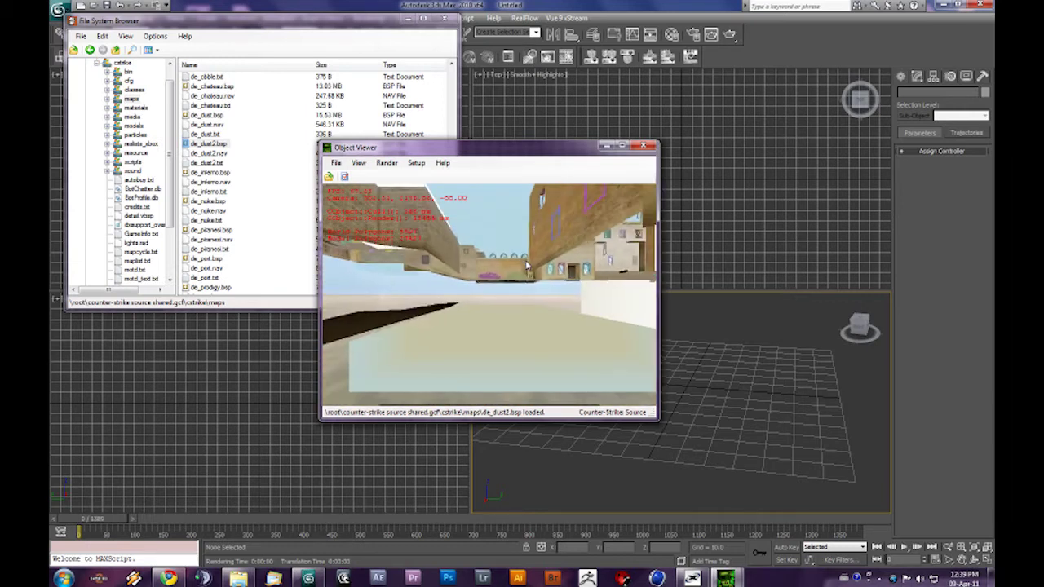
key(d)
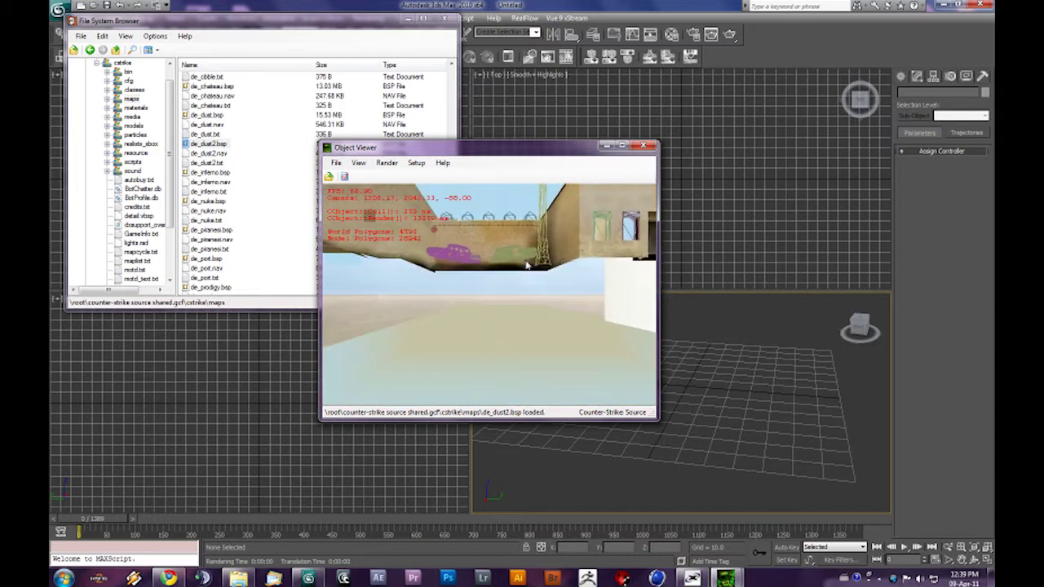
key(s)
key(s)
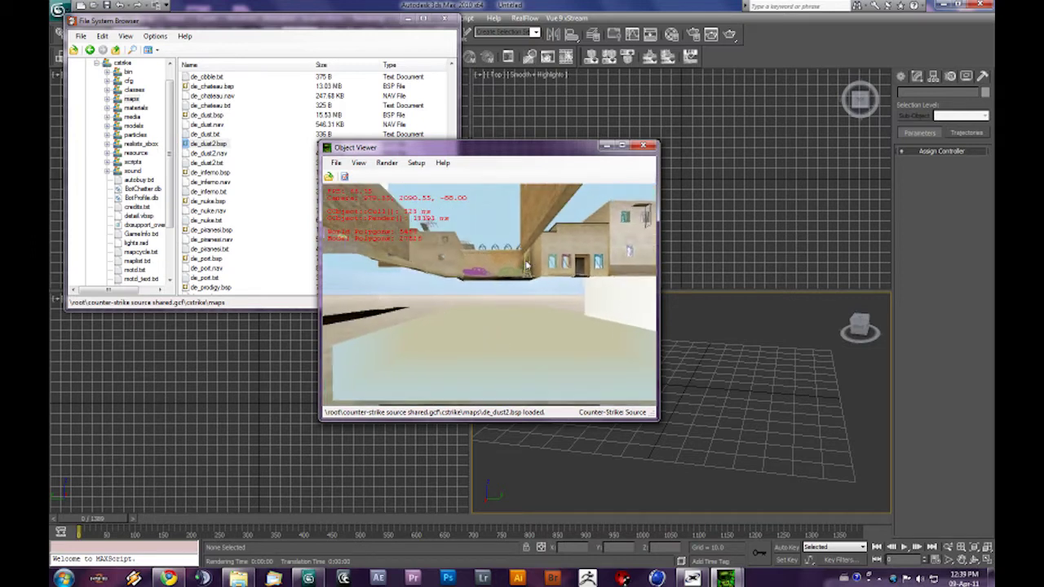
key(d)
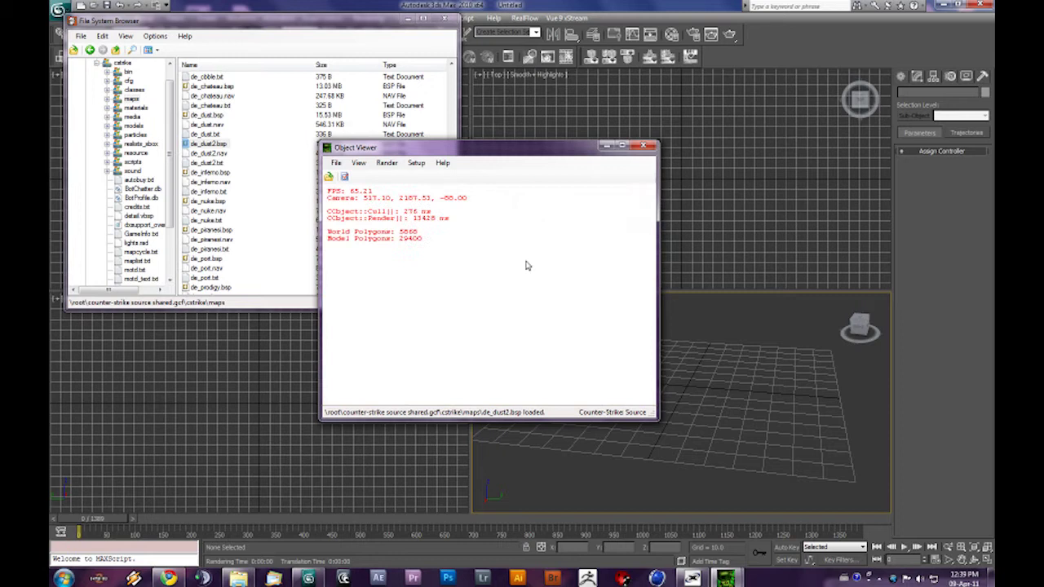
key(a)
key(w)
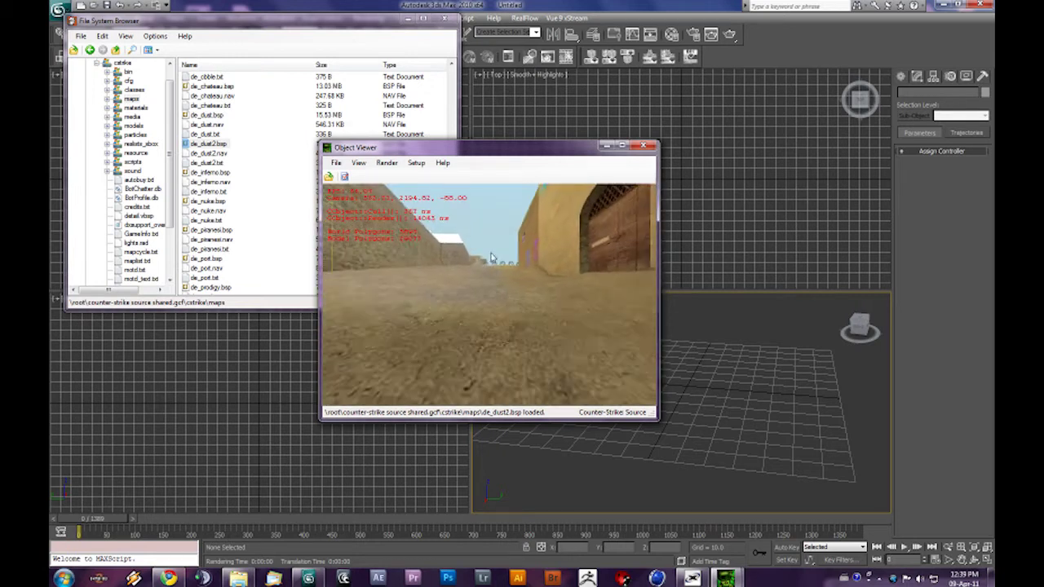
key(w)
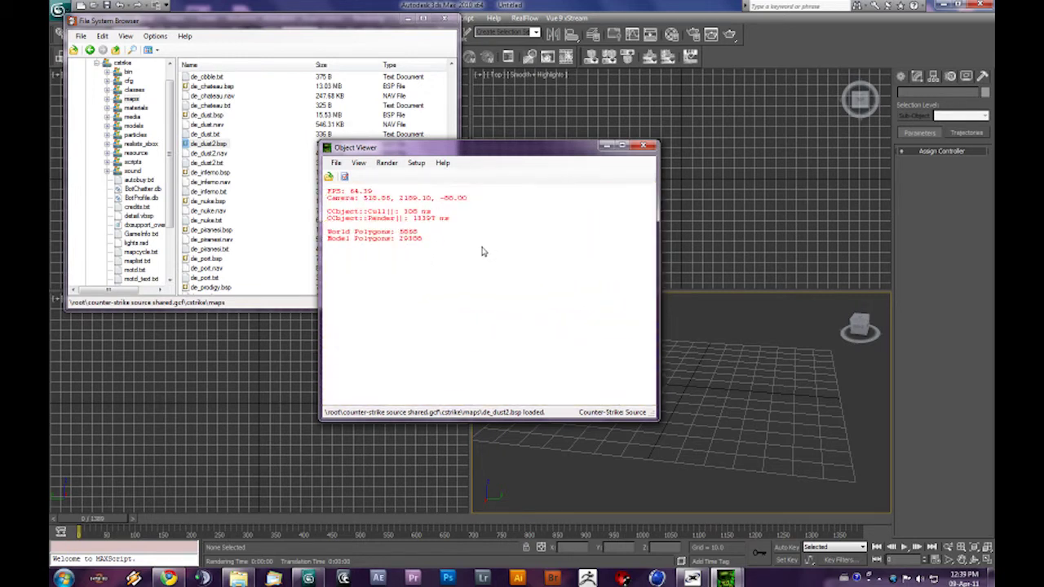
Fly through the covered passage of de_dust2 and inspect its brick walls and arched opening.
key(s)
key(s)
key(a)
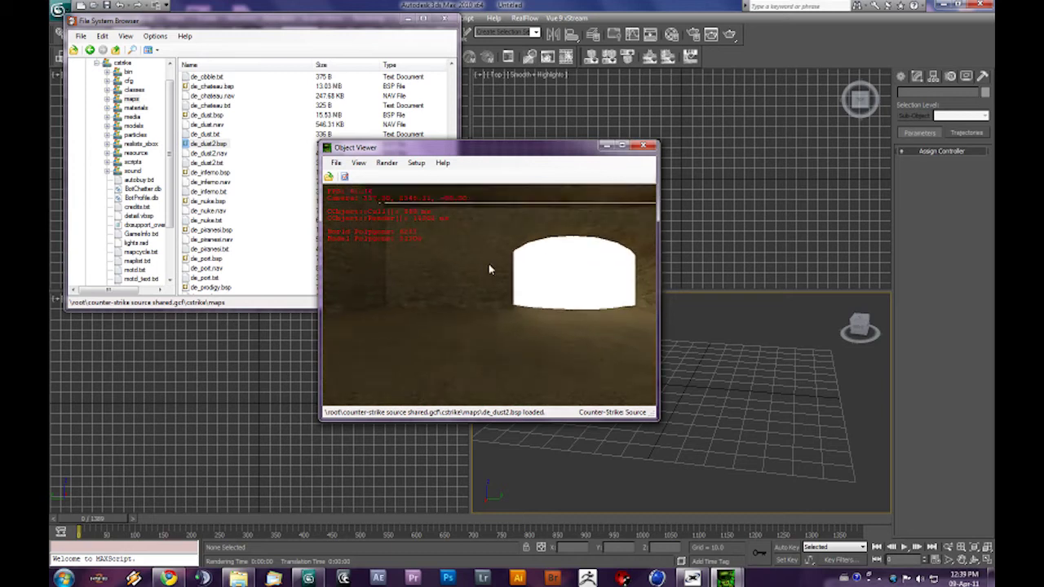
key(w)
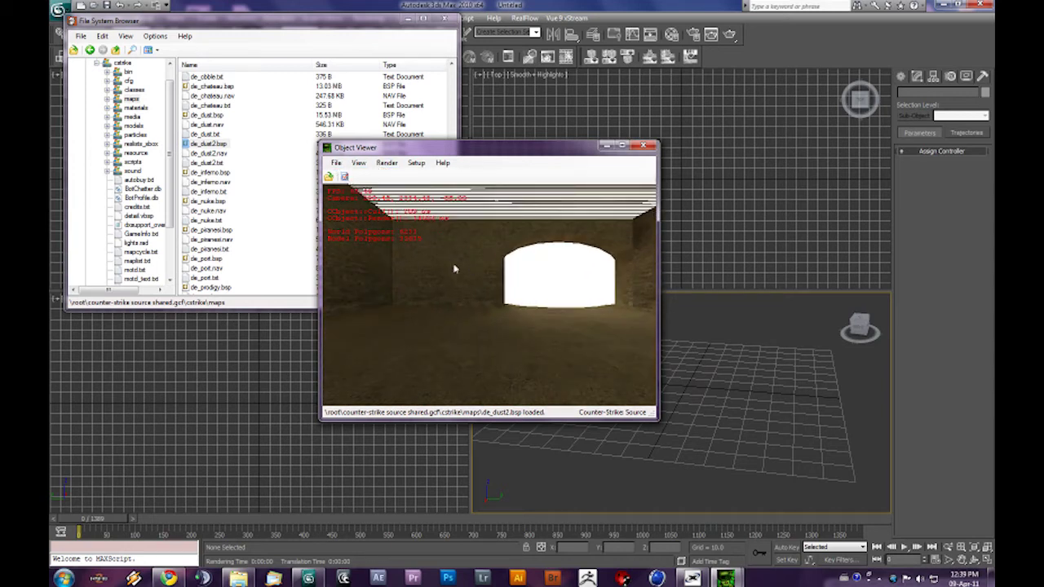
key(w)
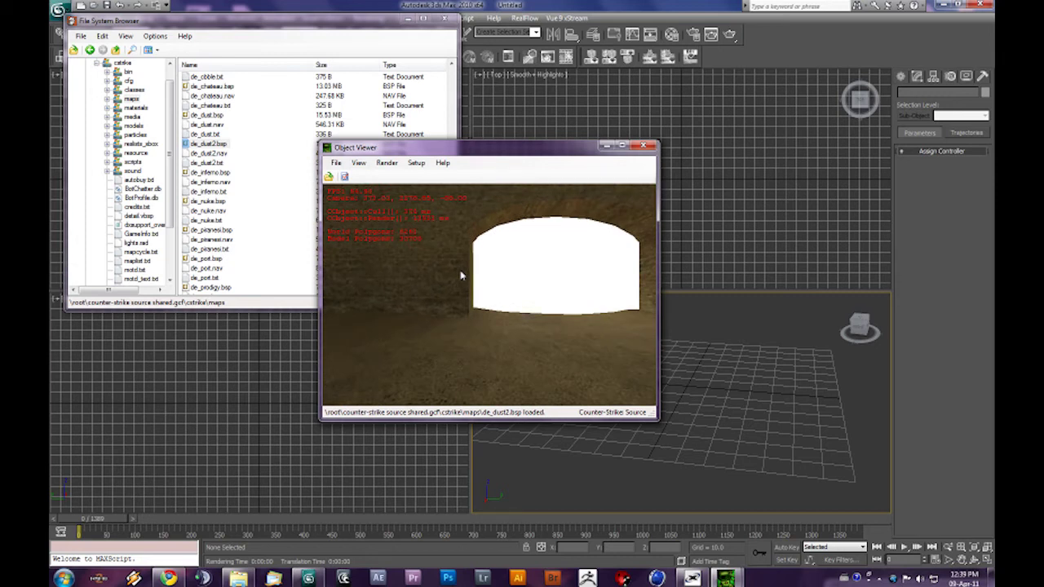
key(a)
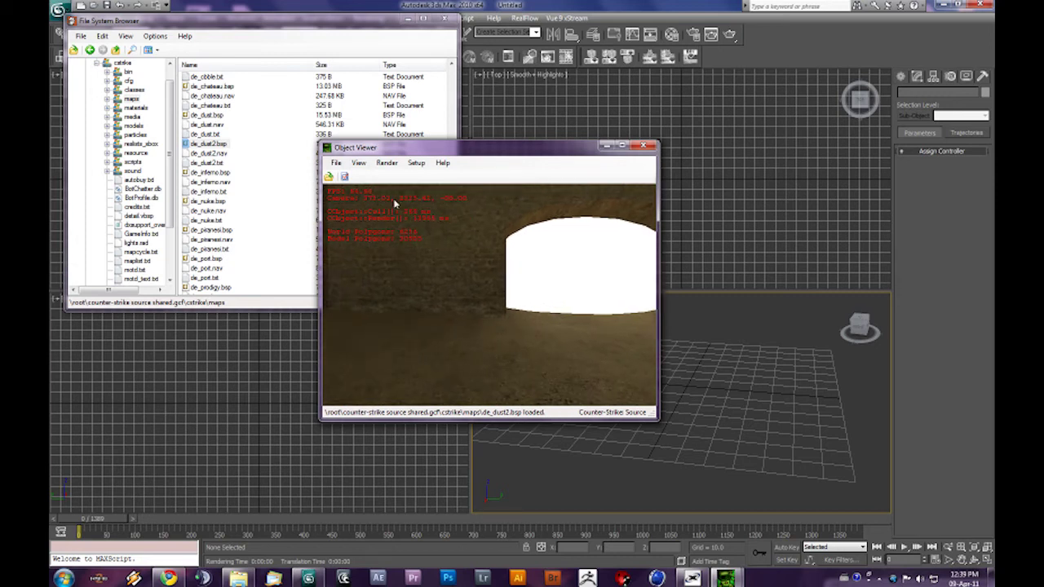
Export the loaded map in OBJ format to the CS SOURCE folder under the file name de_dust 2.obj.
click(336, 163)
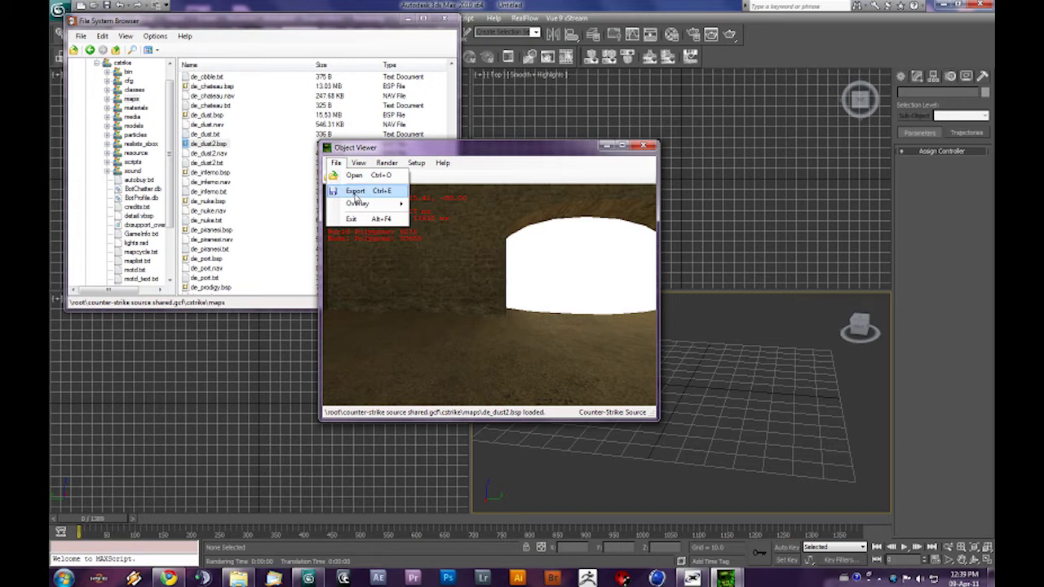
click(355, 191)
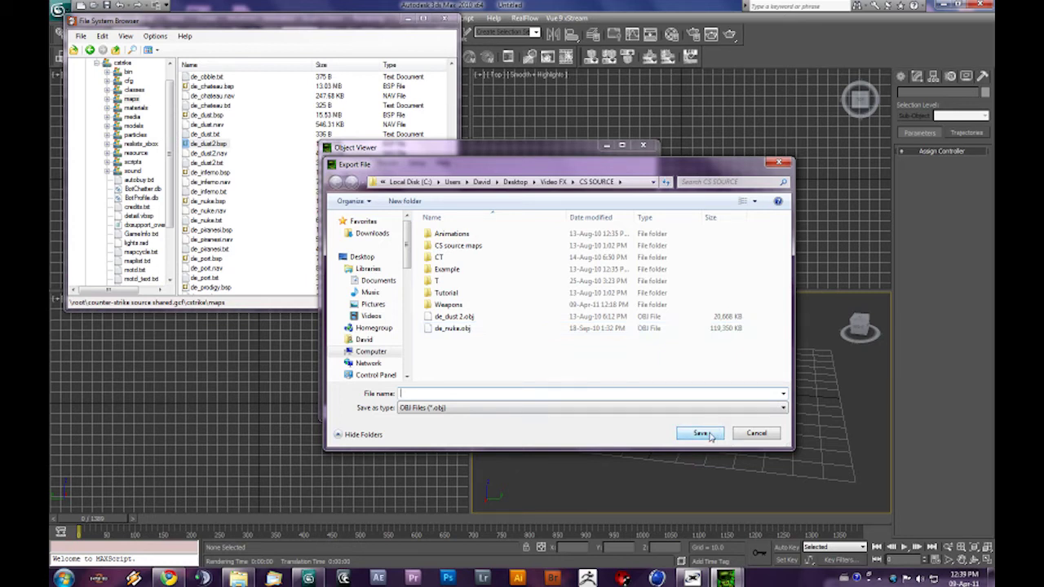
click(453, 317)
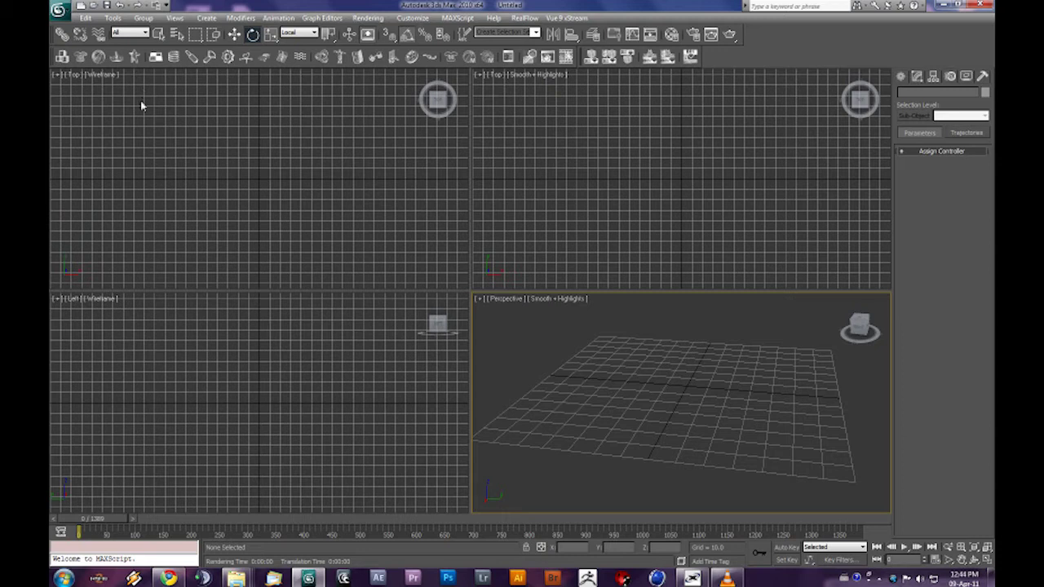
In 3ds Max, bring up the file opening dialog and browse to the Video FX\CS SOURCE folder.
click(58, 10)
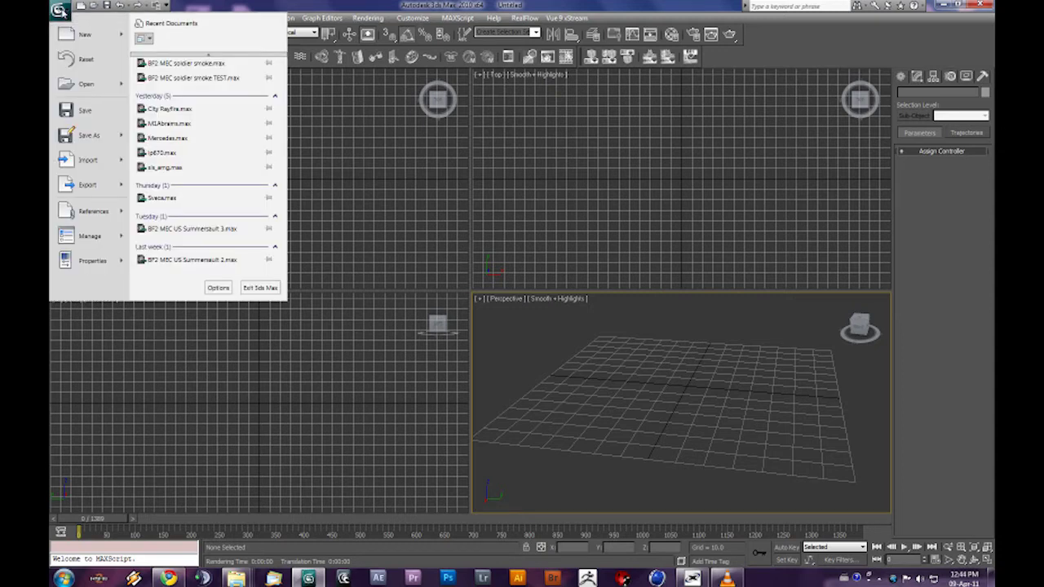
click(86, 85)
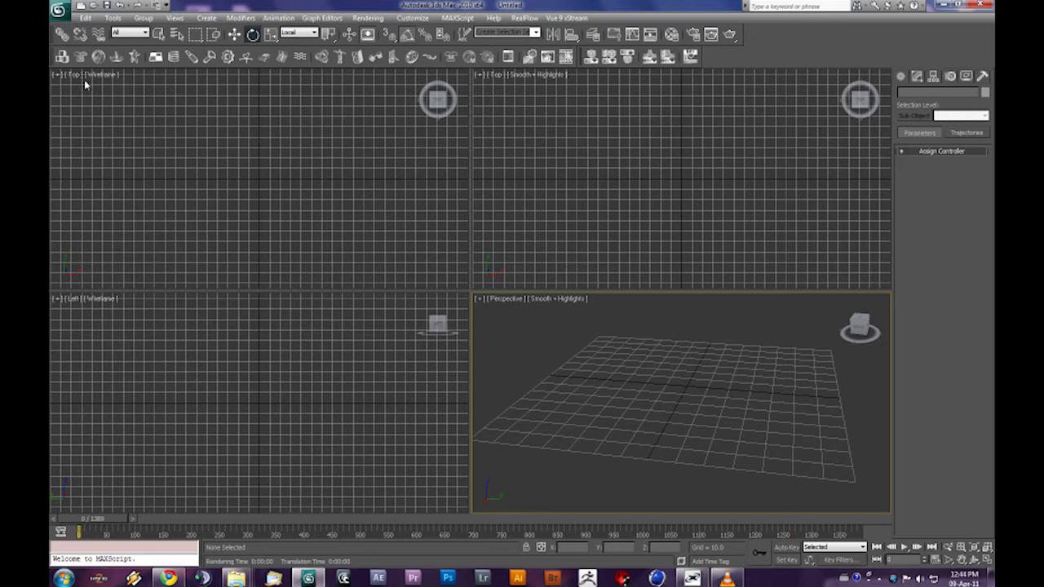
click(172, 44)
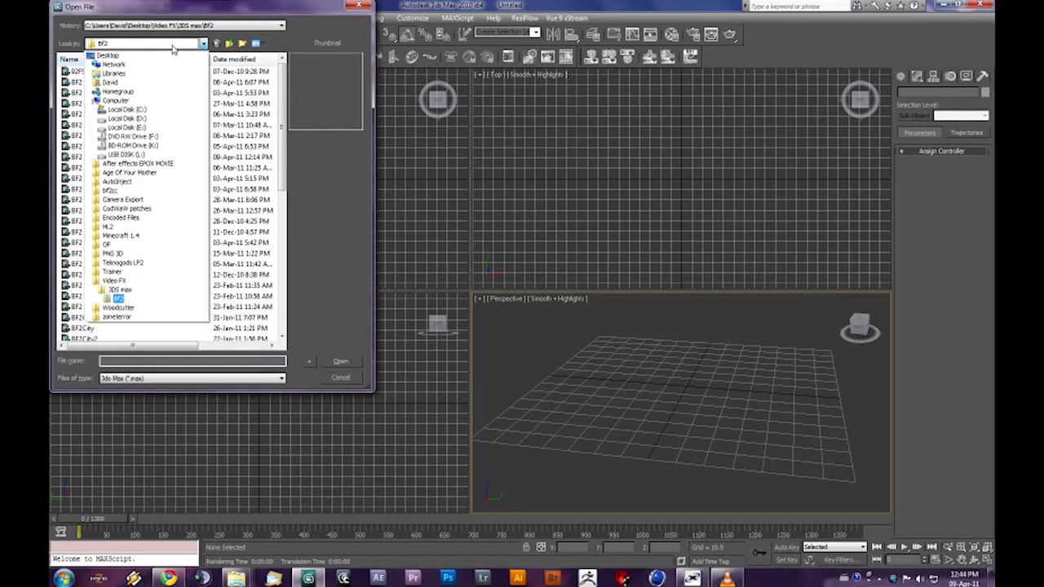
click(216, 12)
drag(262, 9, 573, 75)
drag(467, 75, 331, 33)
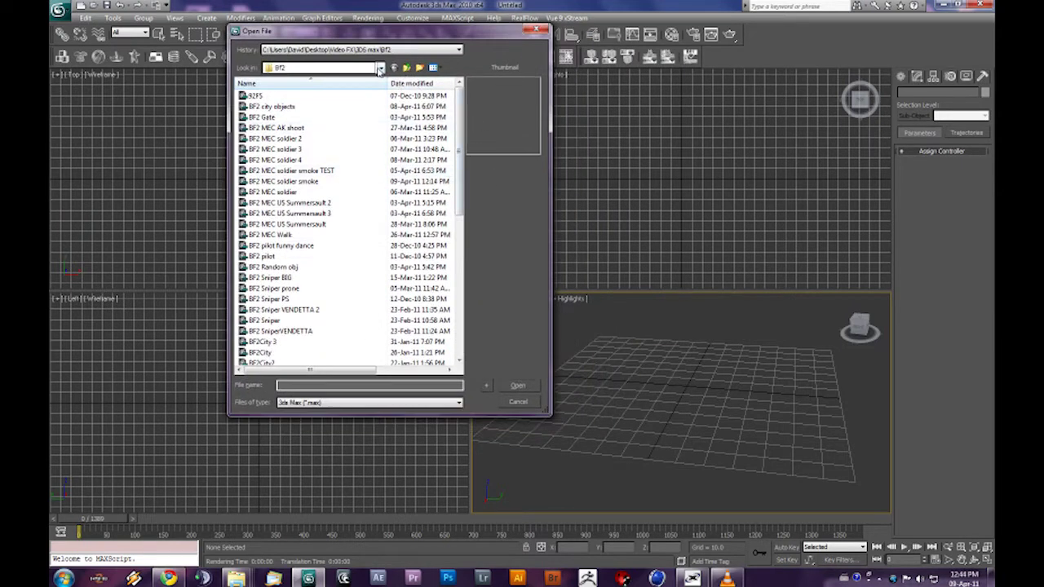
click(380, 67)
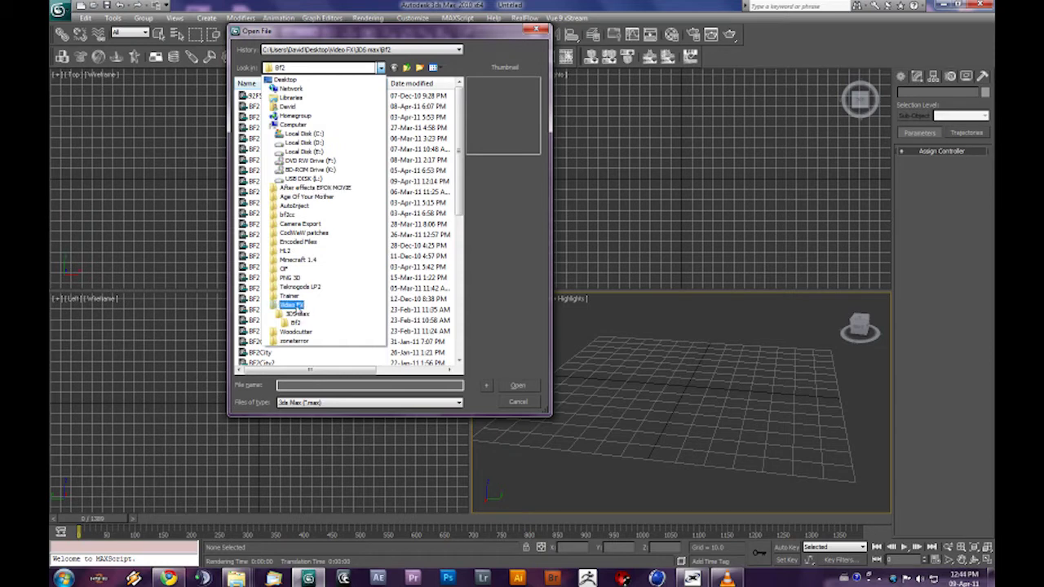
click(295, 305)
double_click(263, 172)
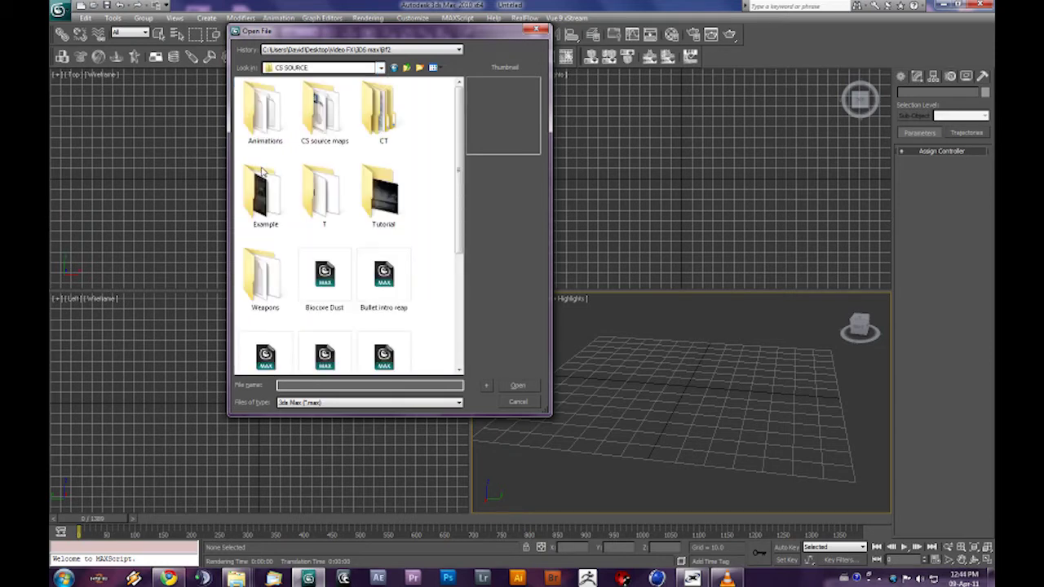
Show all file types in the CS SOURCE folder and open de_dust 2.obj.
drag(458, 142, 456, 106)
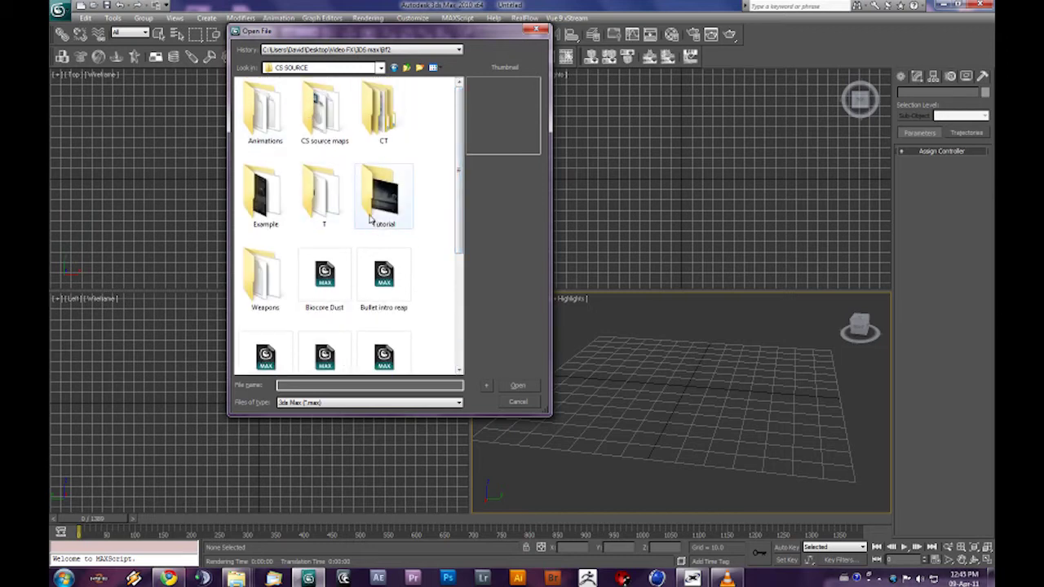
mouse_move(461, 194)
mouse_down()
mouse_move(460, 274)
mouse_move(457, 196)
mouse_up()
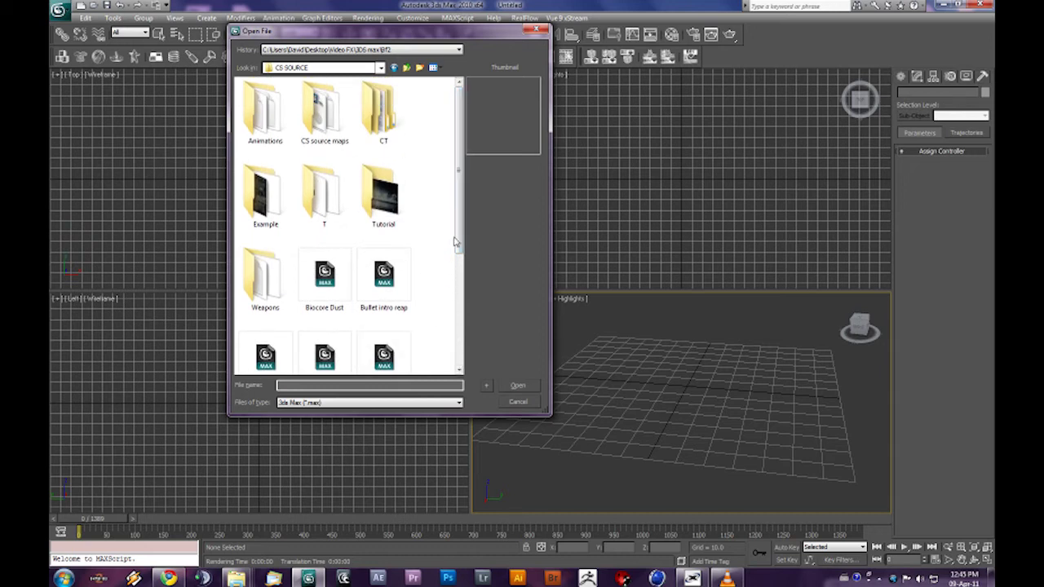
drag(455, 243, 457, 342)
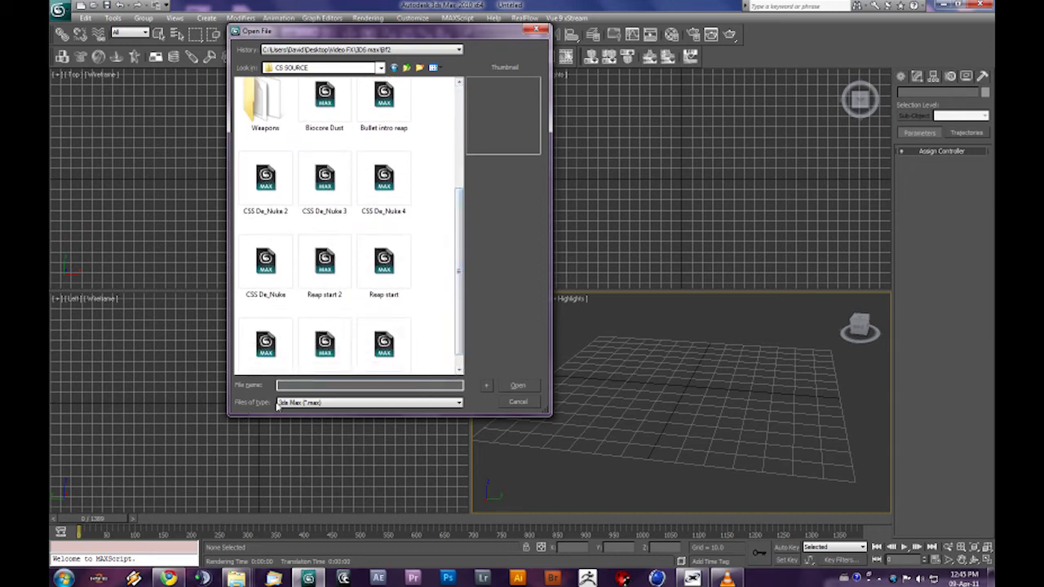
click(459, 403)
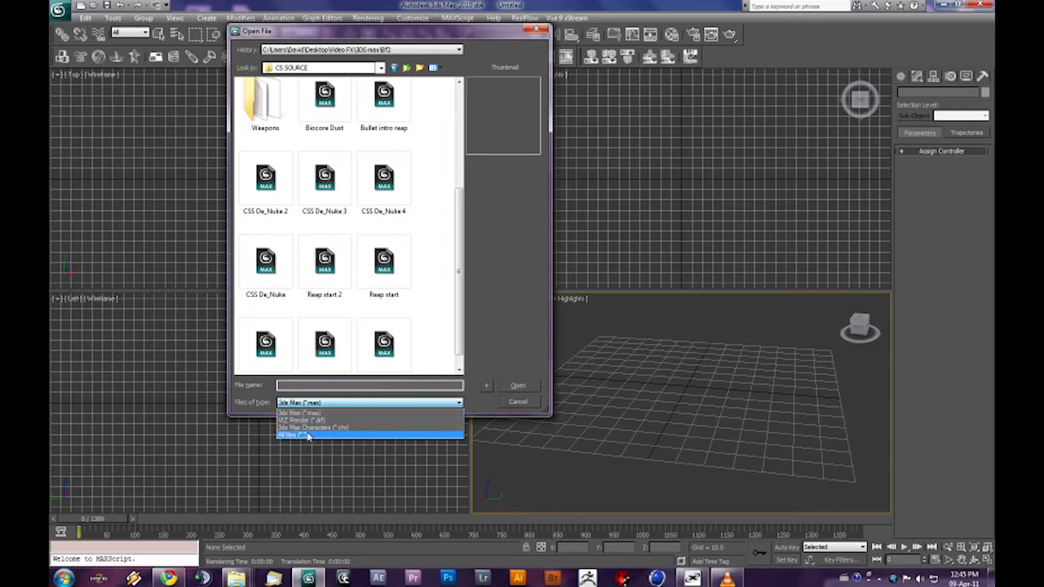
click(307, 436)
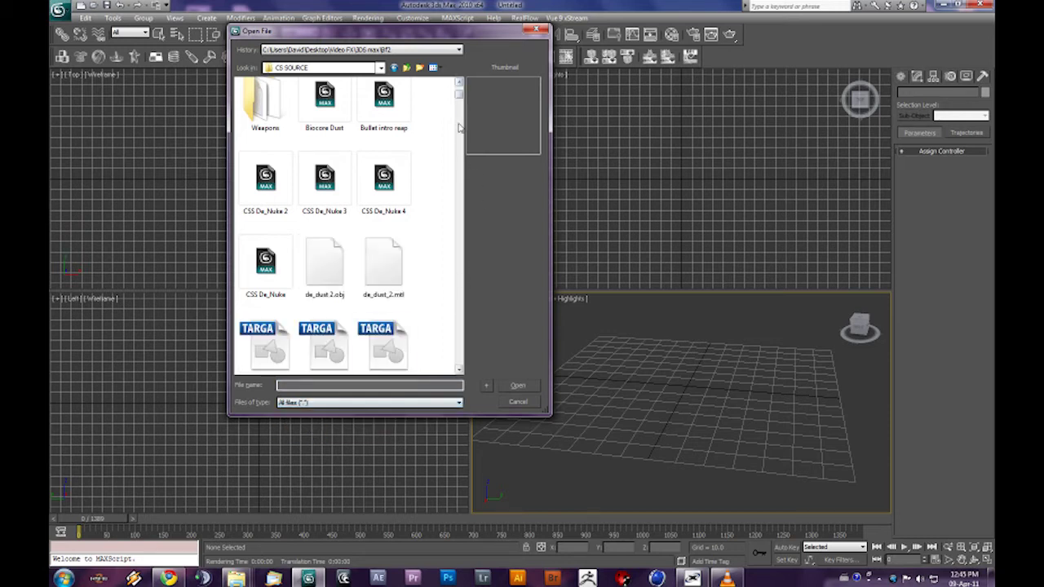
click(327, 262)
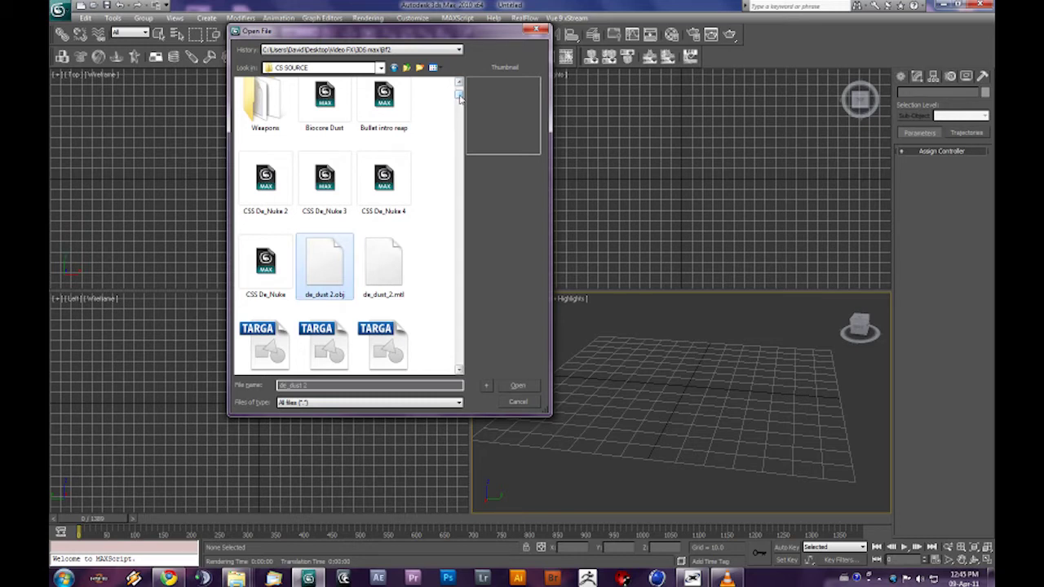
drag(460, 97, 461, 101)
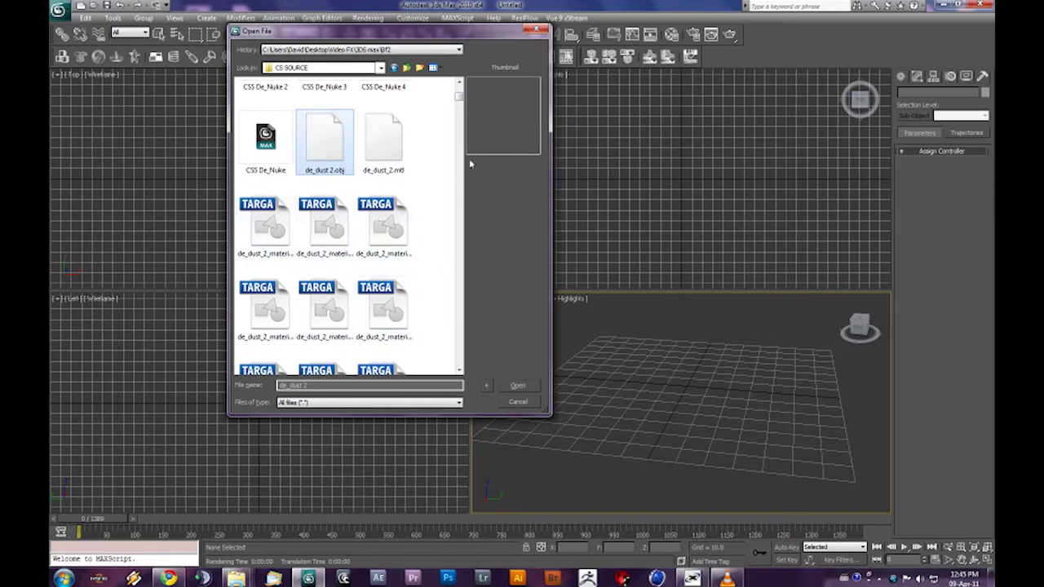
double_click(333, 146)
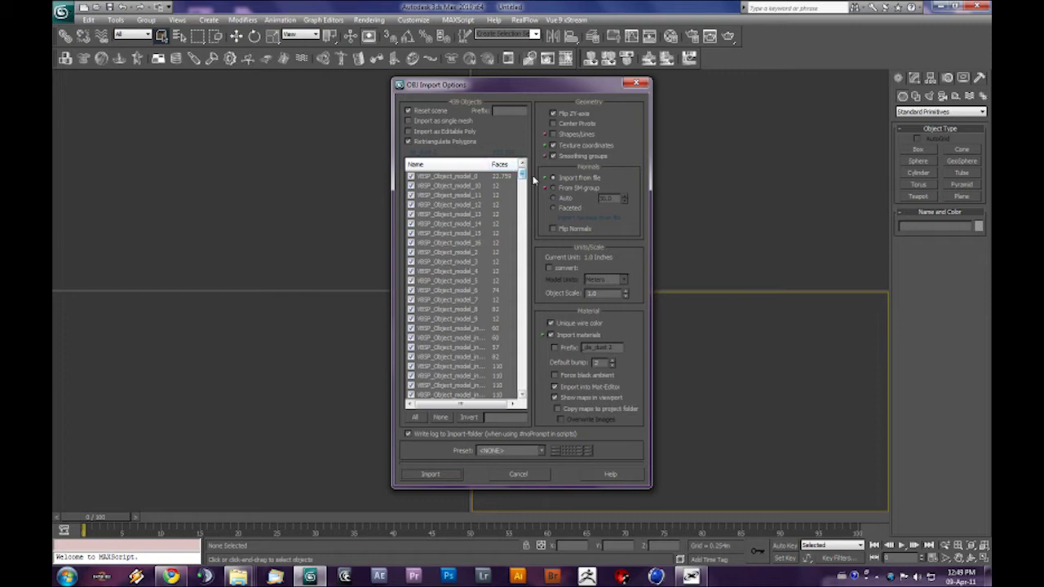
Import all listed OBJ objects with Flip ZY-axis, texture coordinates, smoothing groups and Import materials enabled.
drag(494, 92, 437, 84)
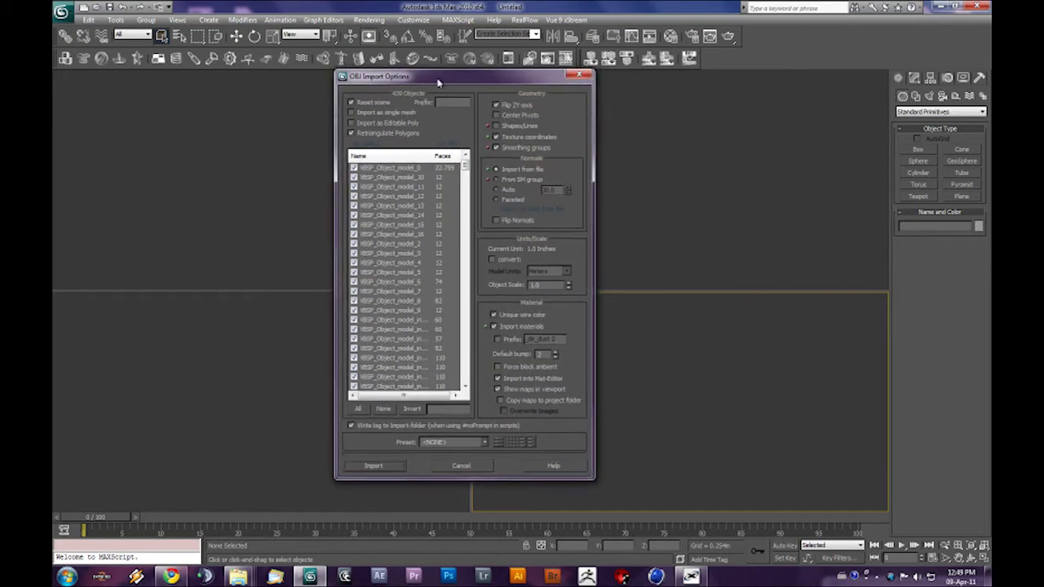
mouse_move(465, 172)
mouse_down()
mouse_move(464, 380)
mouse_move(473, 163)
mouse_up()
mouse_move(472, 82)
mouse_down()
mouse_move(501, 87)
mouse_move(489, 85)
mouse_up()
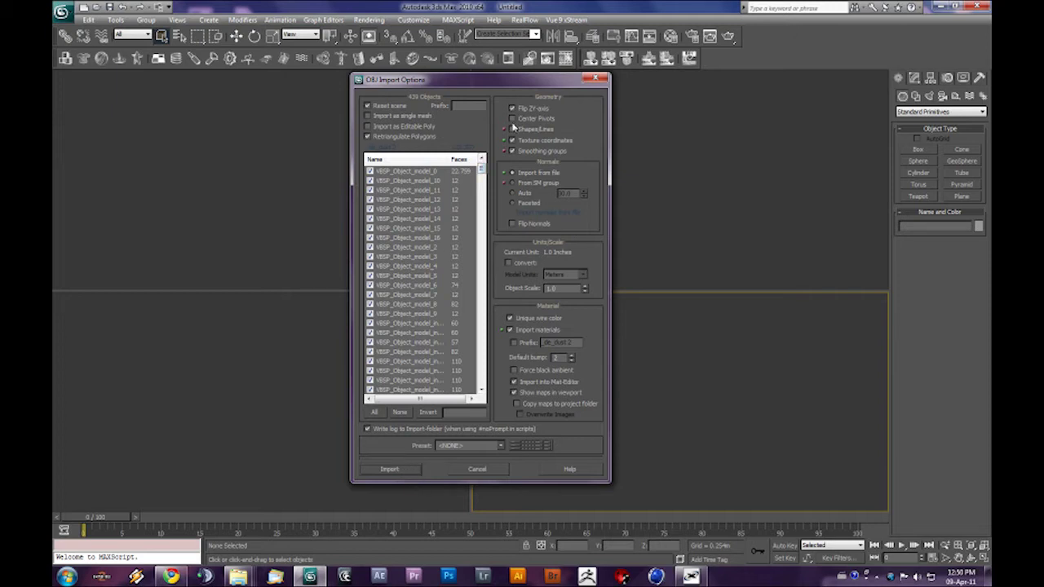
click(390, 470)
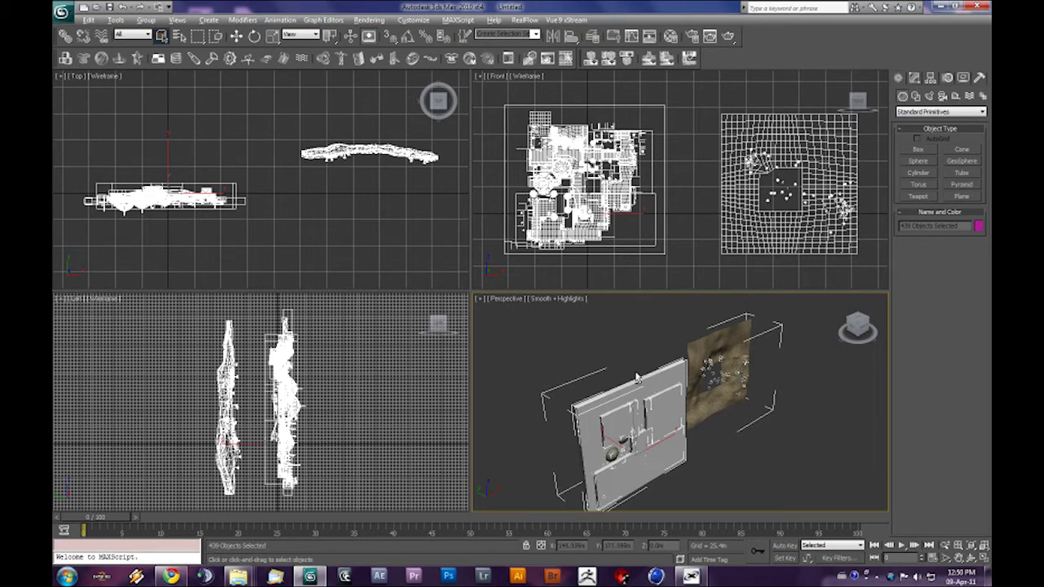
Maximize the Perspective viewport and examine the imported map from different angles.
mouse_move(637, 377)
alt+middle_down()
mouse_move(653, 366)
mouse_move(630, 353)
mouse_move(681, 357)
mouse_move(643, 358)
alt+middle_up()
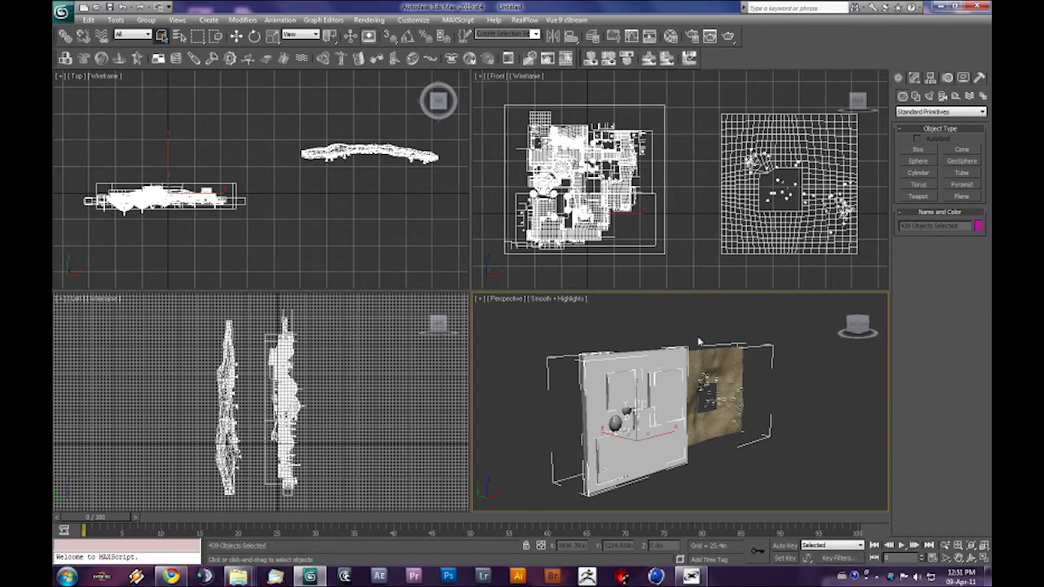
click(985, 560)
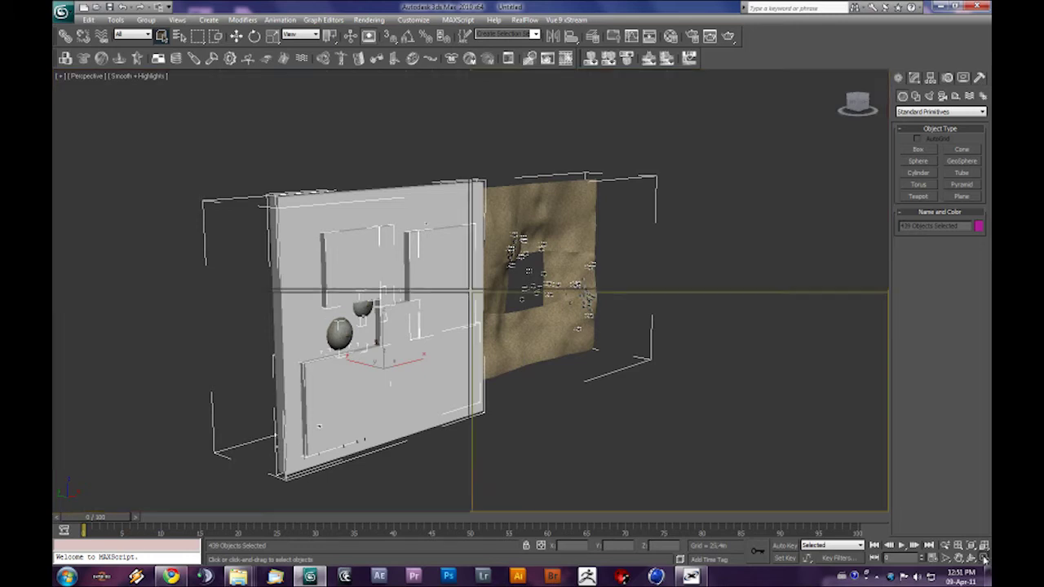
click(985, 559)
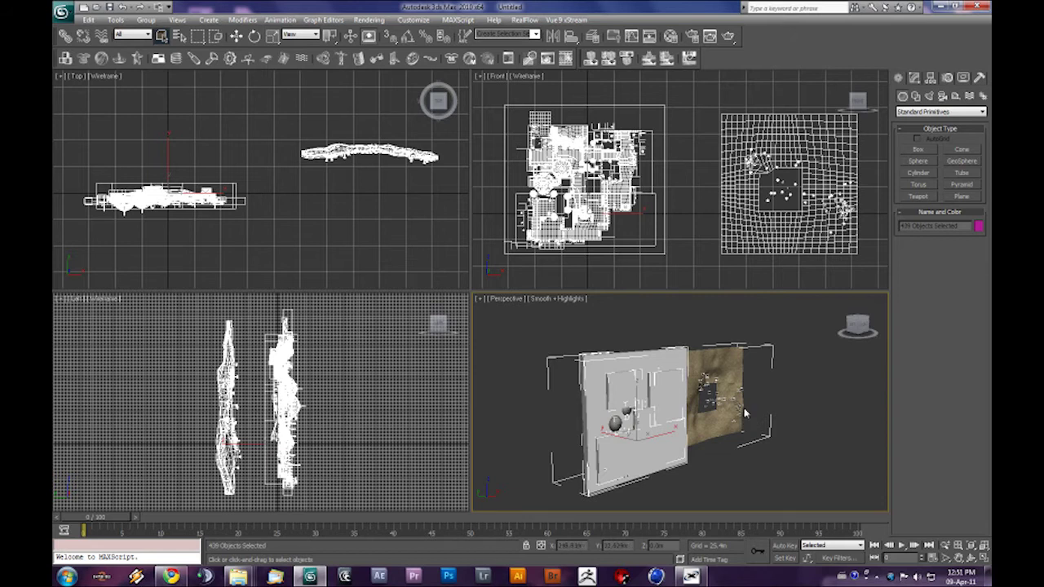
key(alt+w)
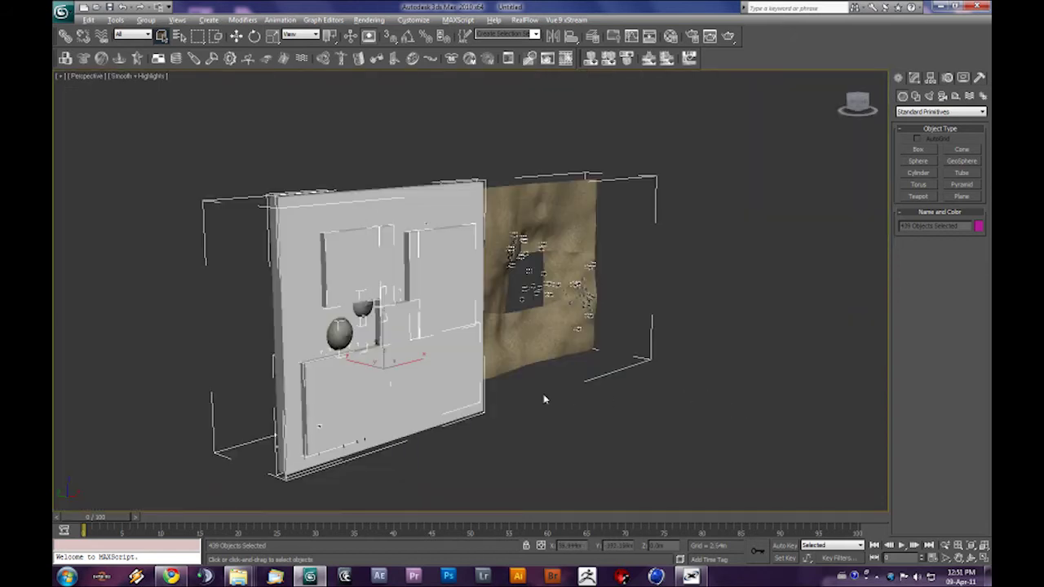
alt+middle_drag(543, 399, 570, 395)
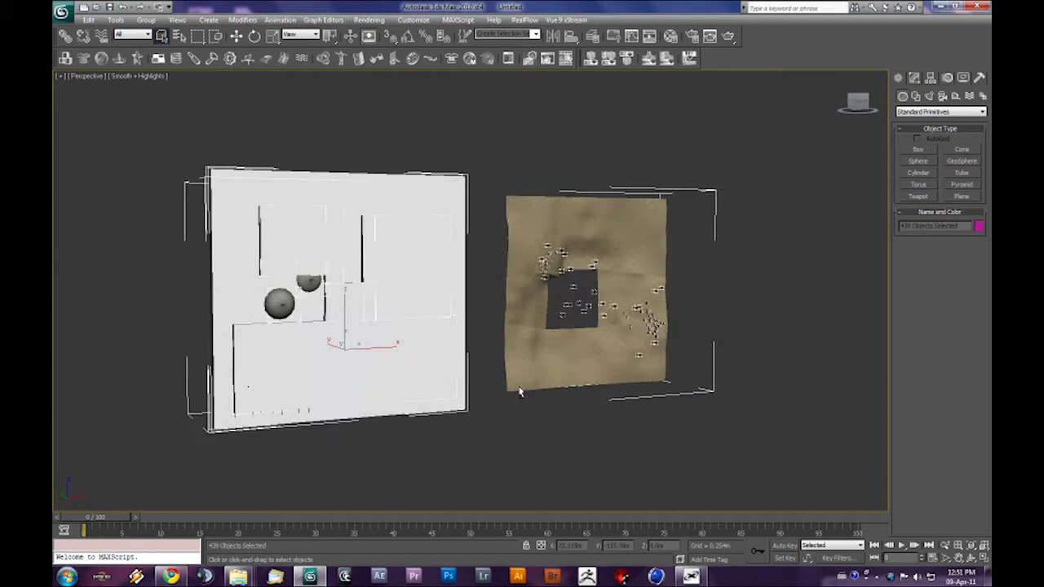
alt+middle_drag(518, 392, 560, 329)
Move the whole imported map a short distance along the Y axis.
key(e)
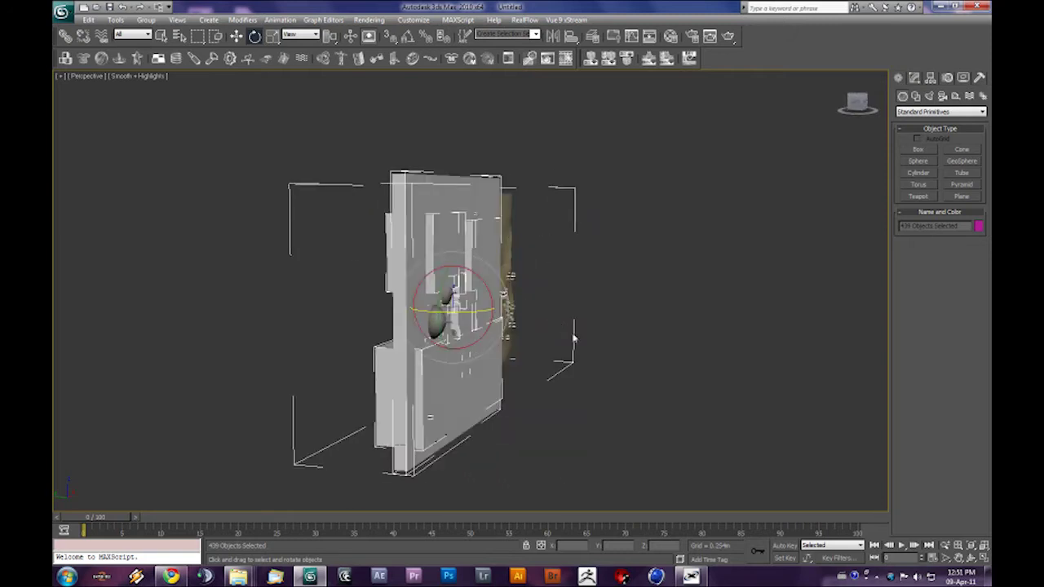
click(237, 37)
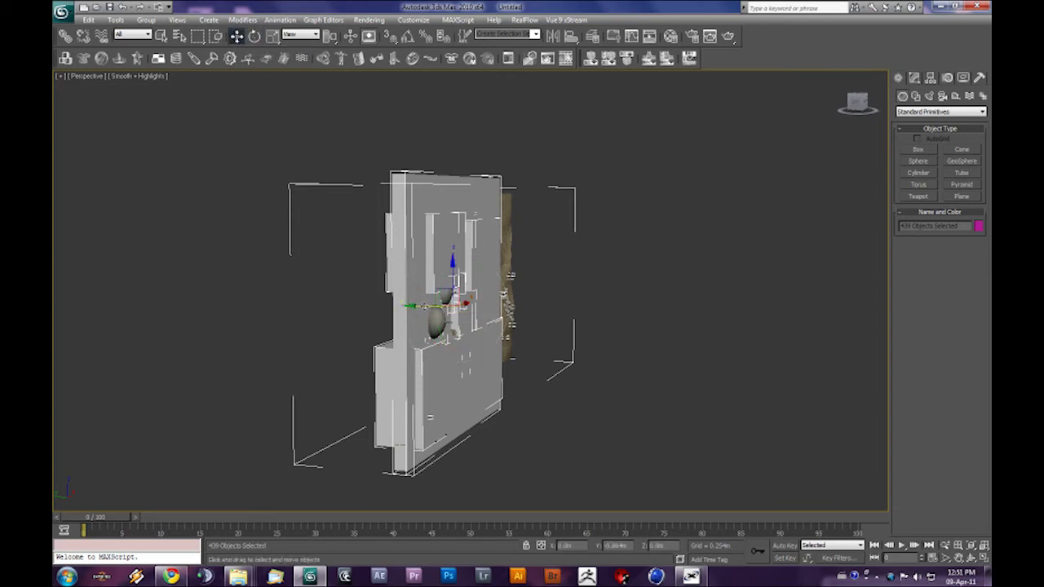
drag(424, 307, 399, 306)
Rotate the whole imported map about its X axis until it lies flat.
click(253, 37)
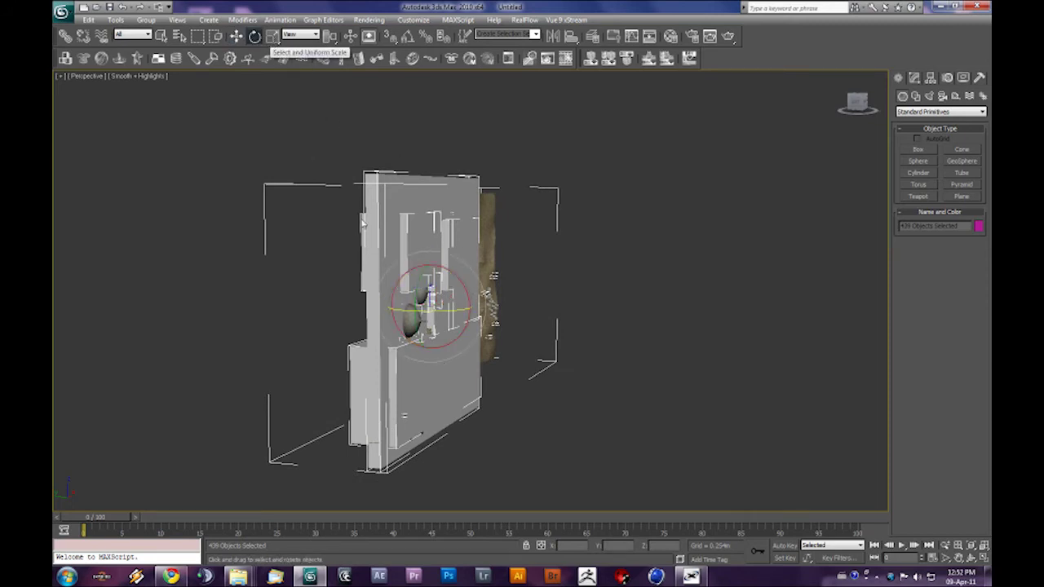
alt+middle_drag(471, 231, 500, 255)
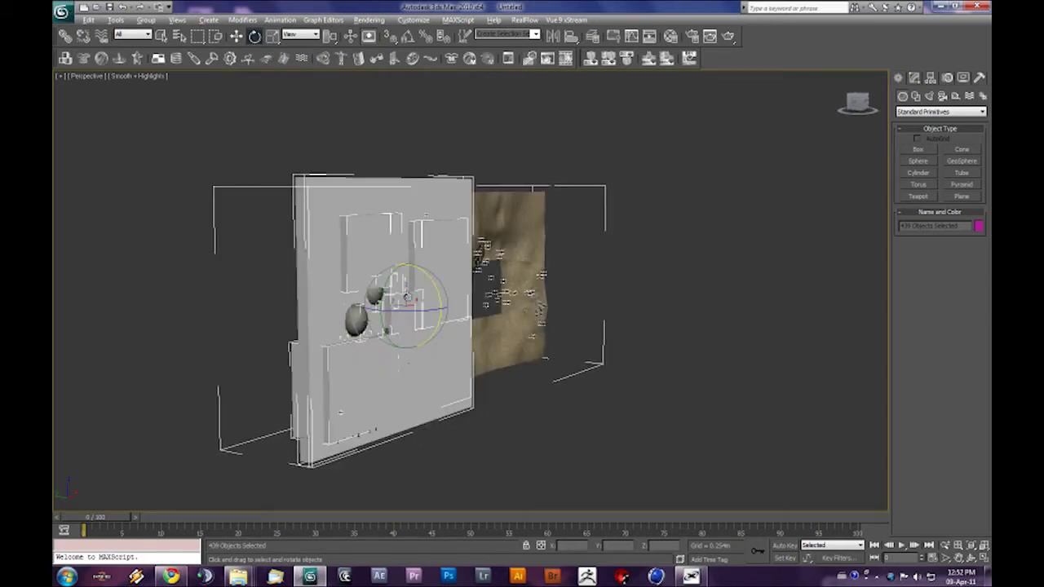
alt+middle_drag(530, 371, 527, 336)
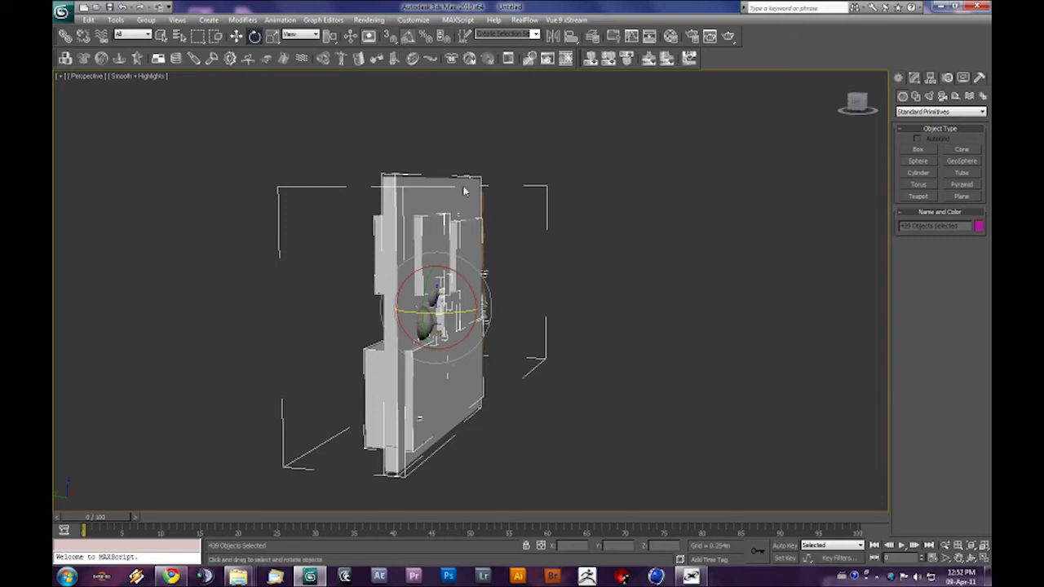
drag(472, 292, 435, 249)
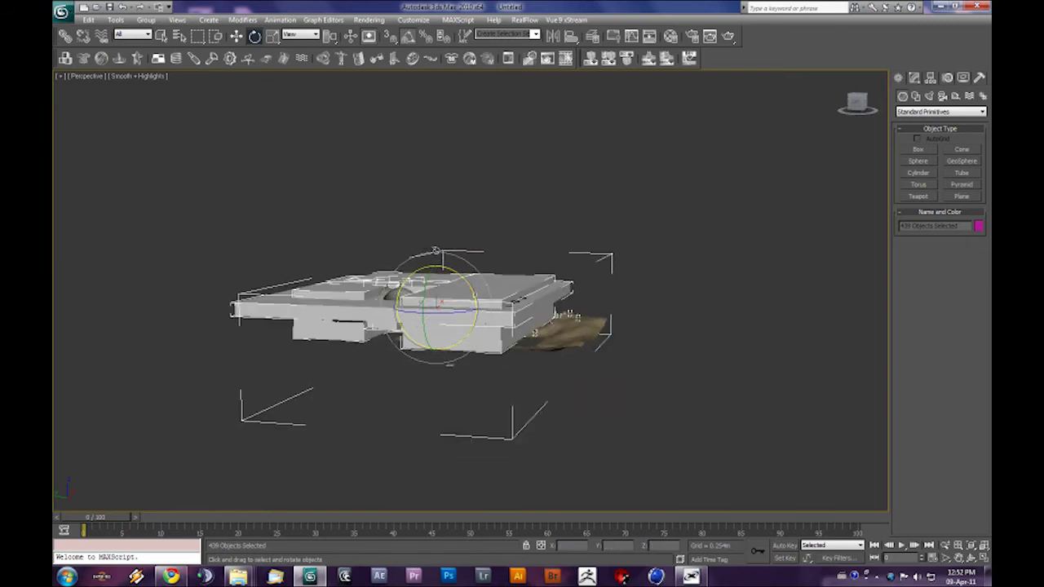
Examine the levelled map block and the separate sand terrain with palm trees from several angles.
alt+middle_drag(676, 372, 487, 393)
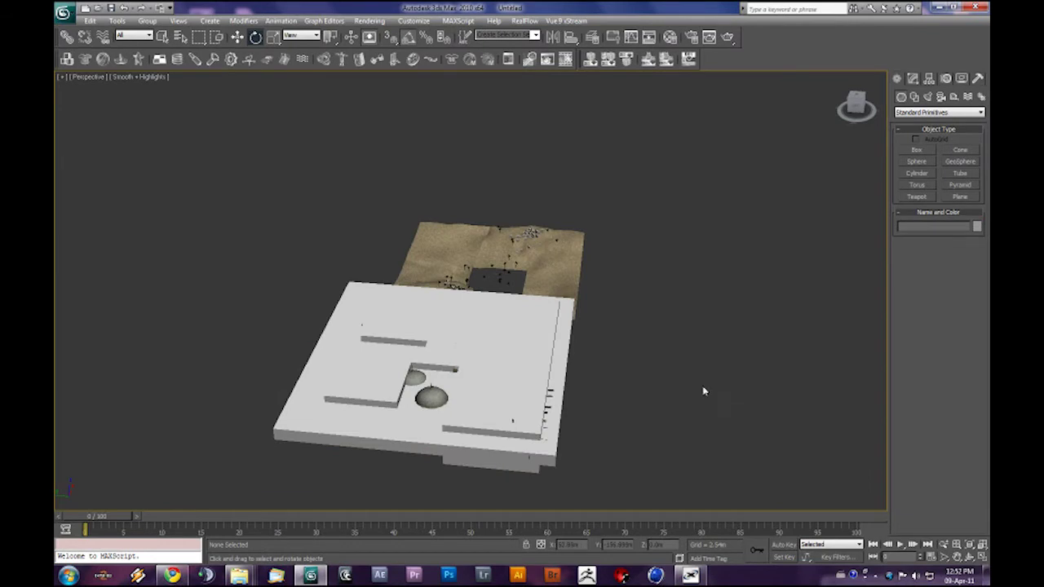
alt+middle_drag(703, 392, 632, 395)
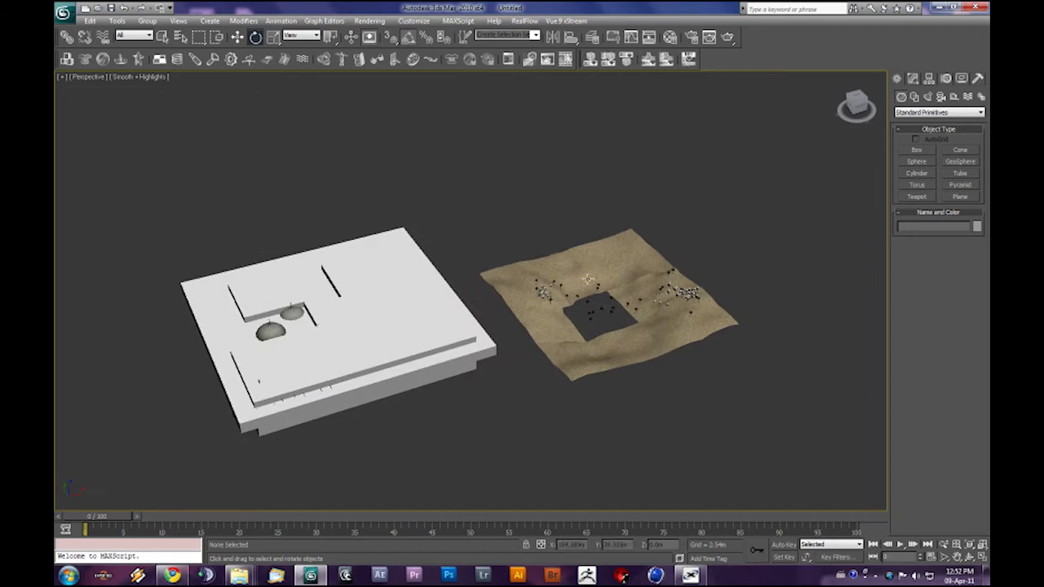
click(588, 279)
alt+middle_drag(644, 351, 614, 333)
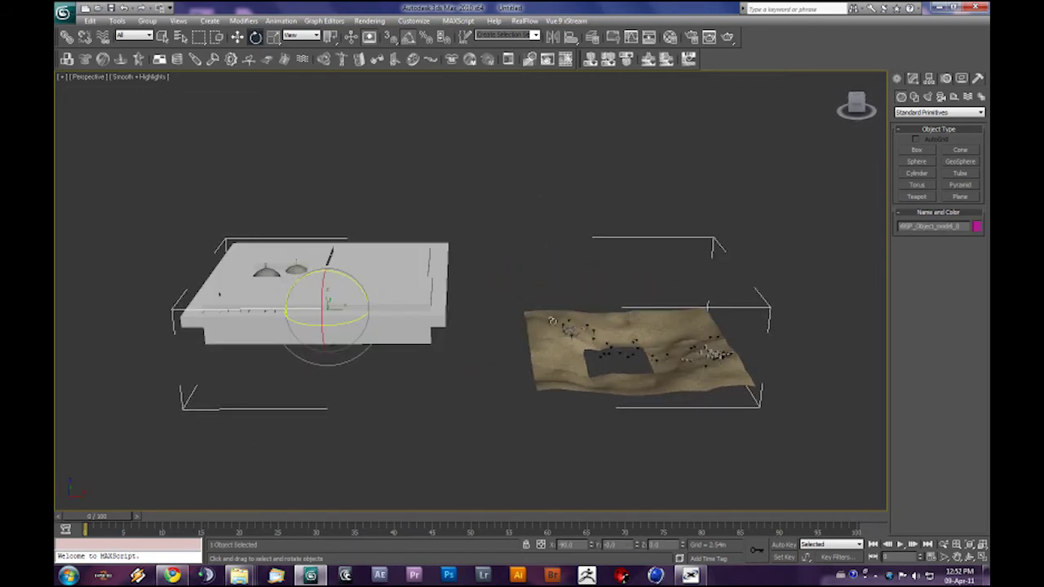
scroll(700, 362, up, 4)
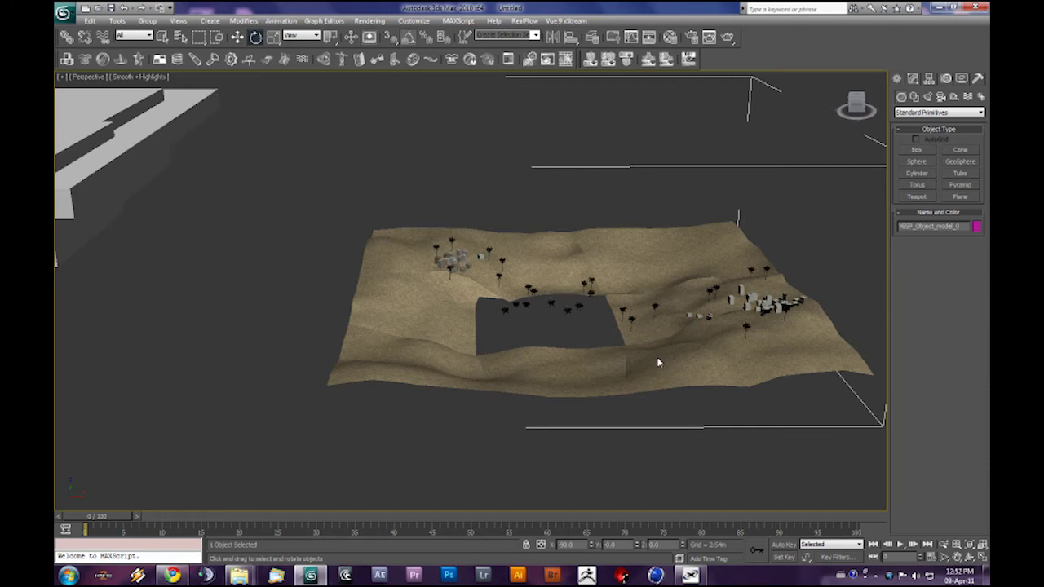
alt+middle_drag(689, 370, 574, 363)
middle_drag(448, 227, 622, 316)
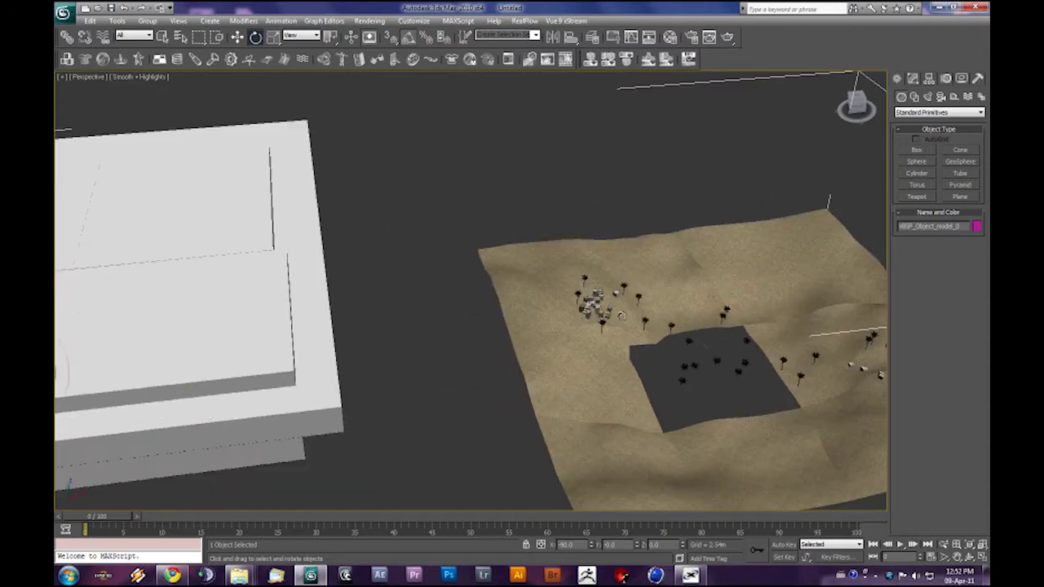
alt+middle_drag(529, 350, 559, 306)
Inspect the large white slab covering the buildings by selecting it and viewing it from lower angles.
click(324, 146)
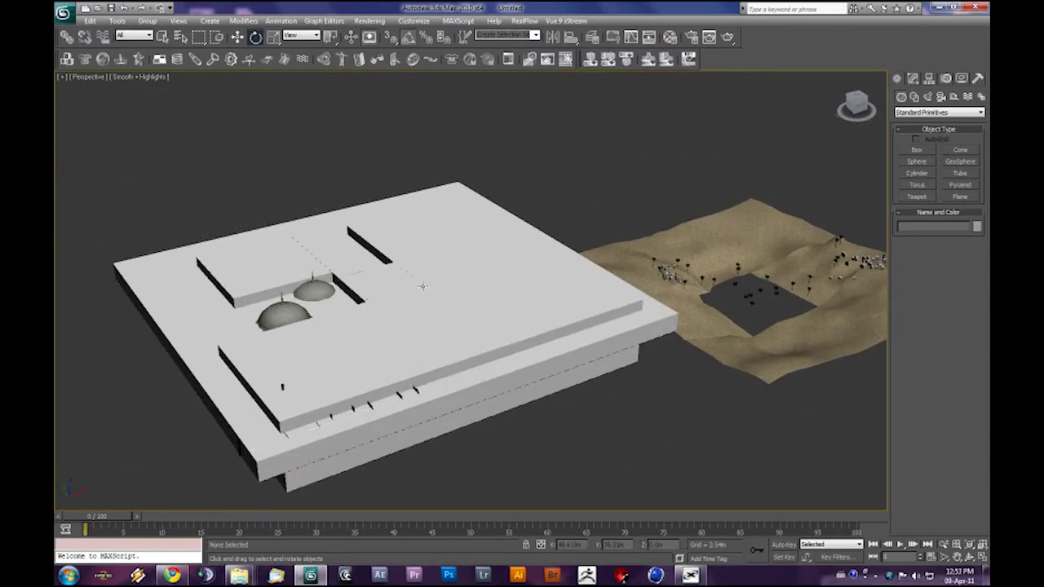
click(423, 286)
click(212, 313)
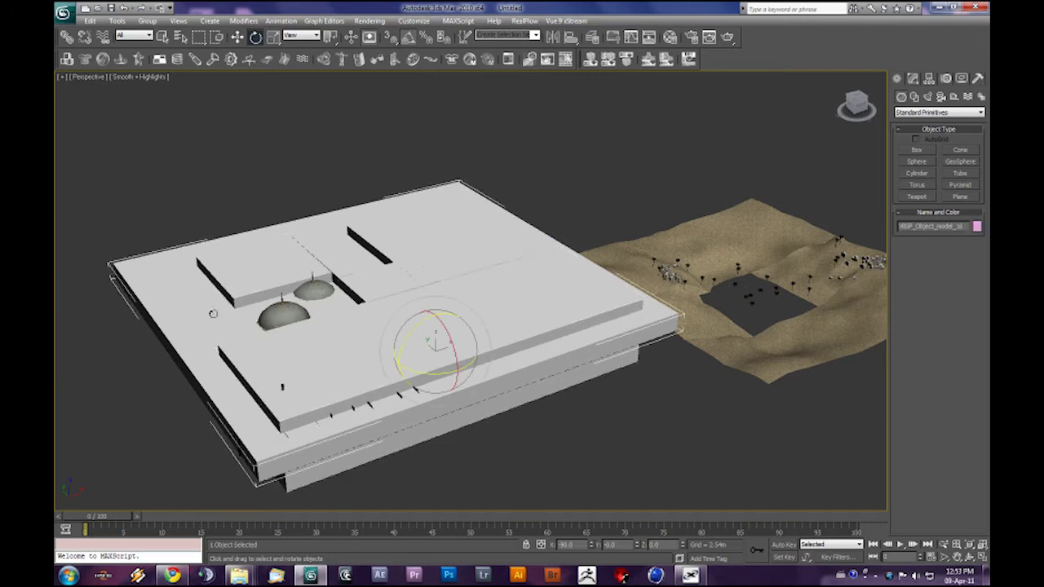
mouse_move(425, 383)
alt+middle_down()
mouse_move(517, 357)
mouse_move(596, 354)
mouse_move(646, 366)
mouse_move(533, 389)
mouse_move(430, 368)
alt+middle_up()
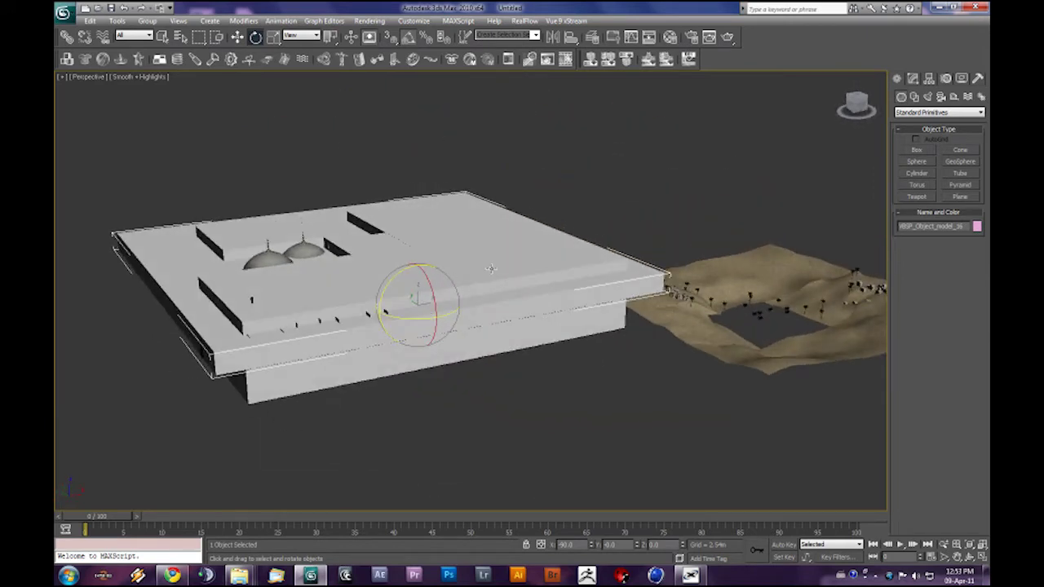
alt+middle_drag(560, 304, 531, 319)
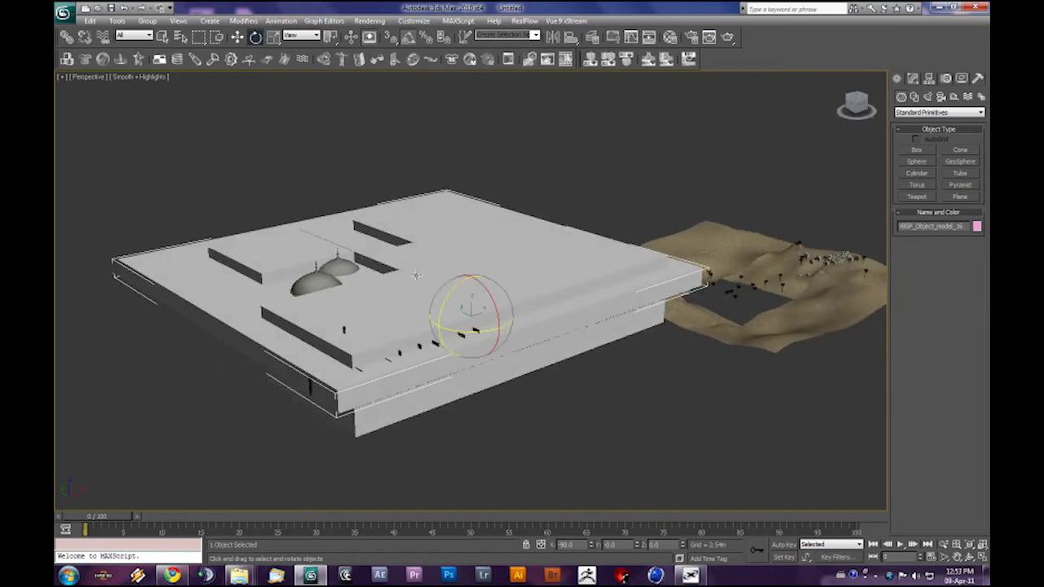
Delete the white sky slabs and outer boxes that cover the map so the buildings underneath are exposed.
click(471, 245)
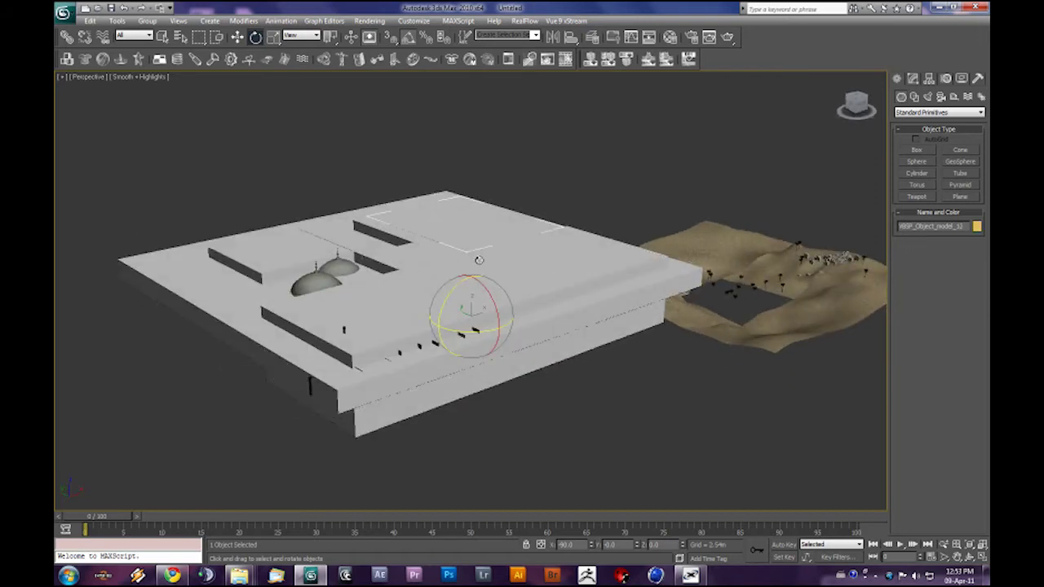
key(Delete)
click(454, 285)
key(Delete)
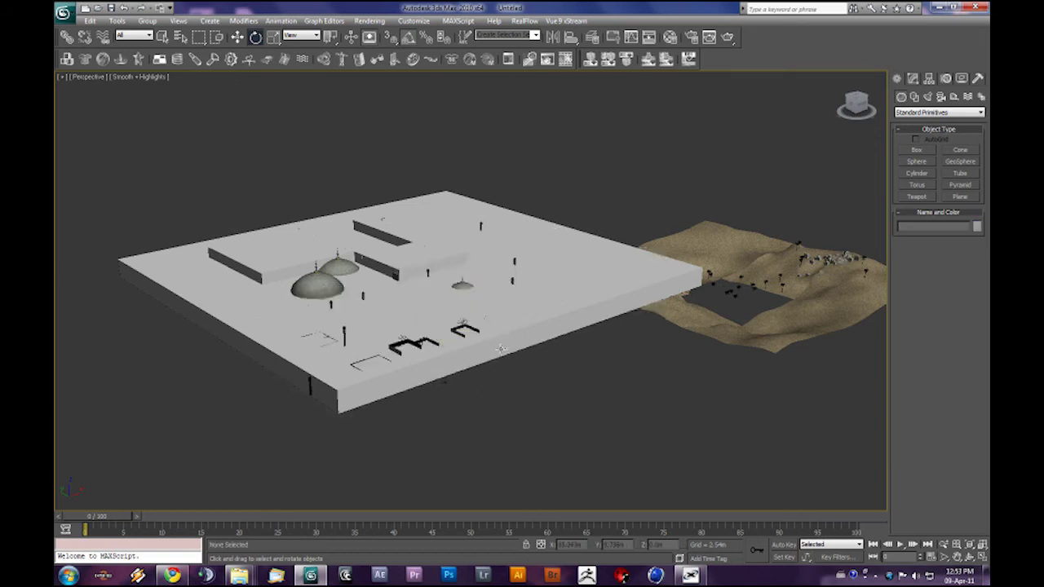
click(531, 324)
key(Delete)
click(268, 263)
middle_drag(268, 263, 362, 306)
key(Delete)
click(409, 282)
key(Delete)
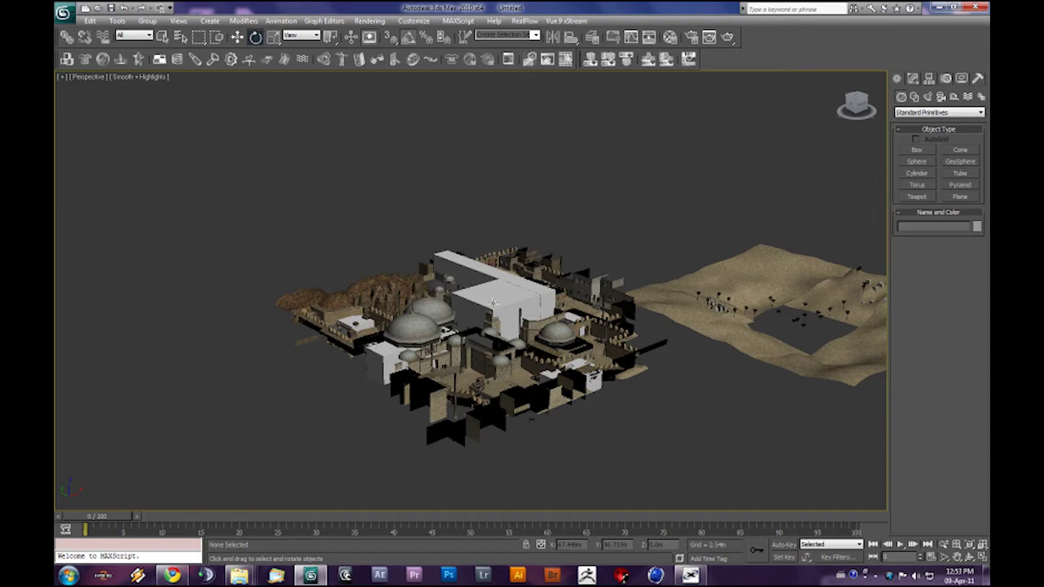
Delete the tall white blocks standing among the buildings in the middle of the map.
click(493, 304)
scroll(506, 313, up, 5)
key(Delete)
click(618, 297)
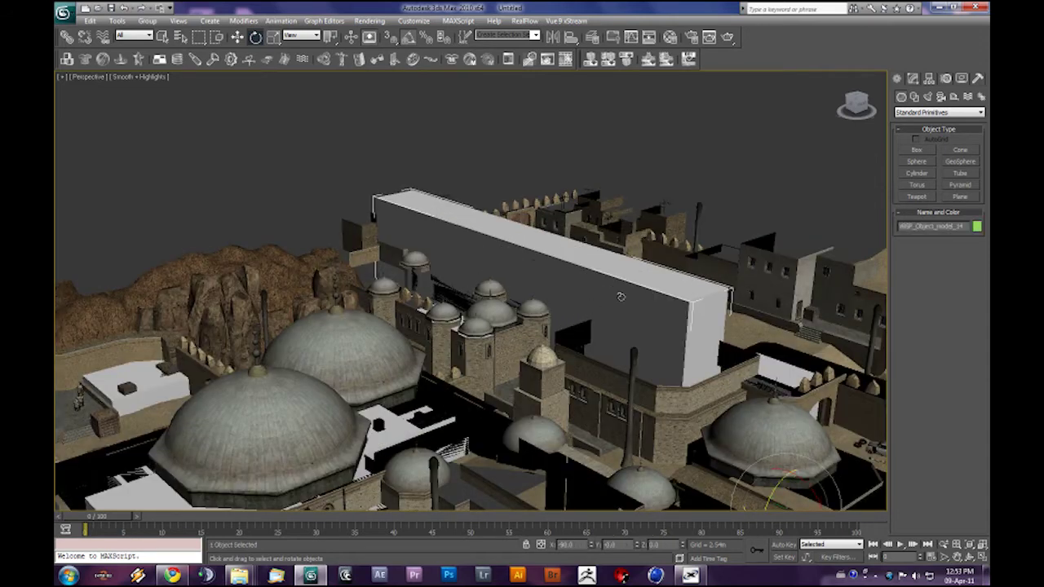
key(Delete)
Delete the white roof surfaces and blocks around the large domes and the neighbouring courtyard.
middle_drag(598, 365, 578, 247)
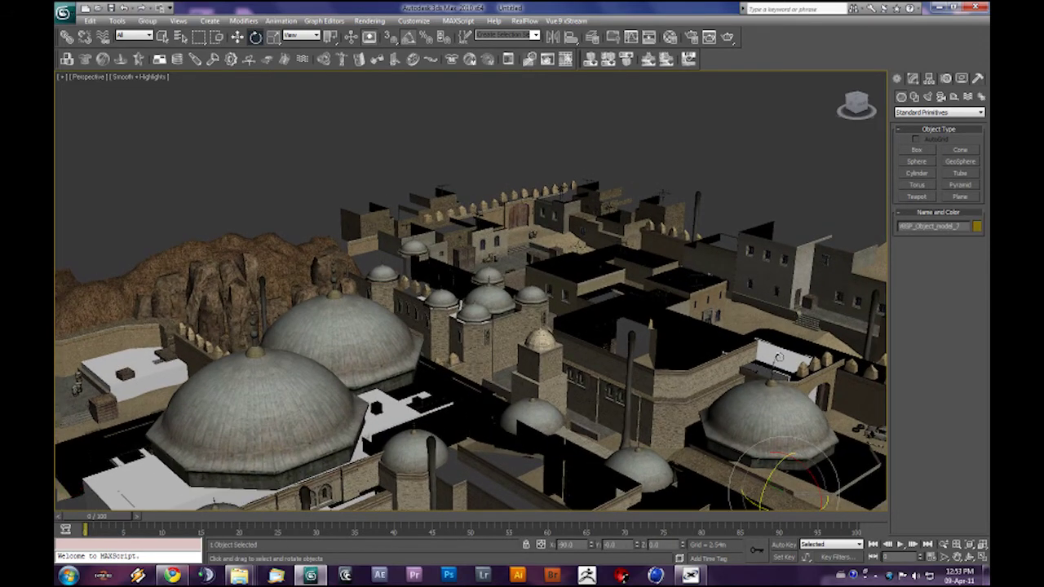
alt+middle_drag(587, 379, 632, 286)
click(191, 343)
key(Delete)
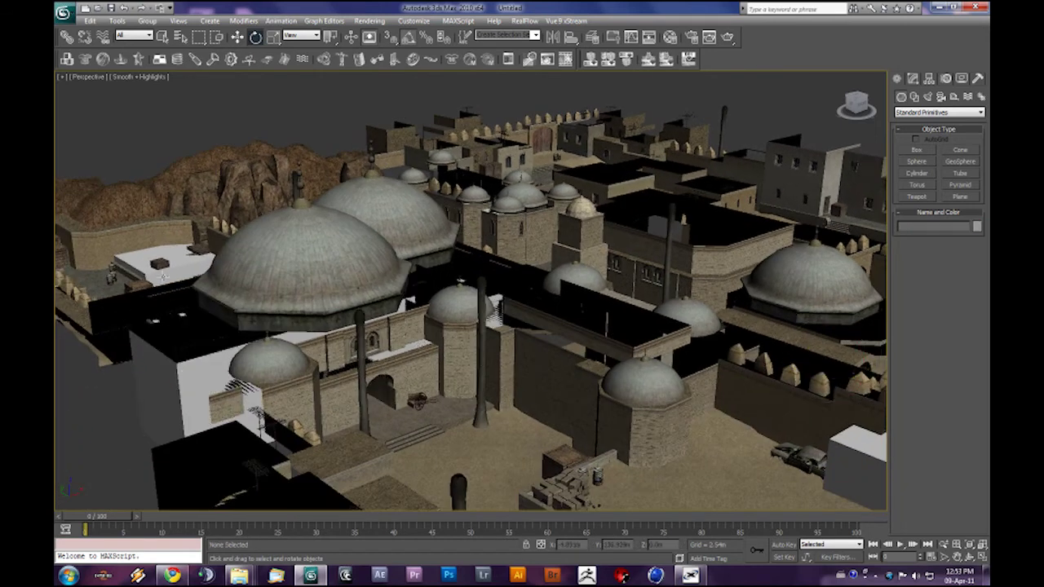
click(174, 265)
key(Delete)
click(207, 376)
key(Delete)
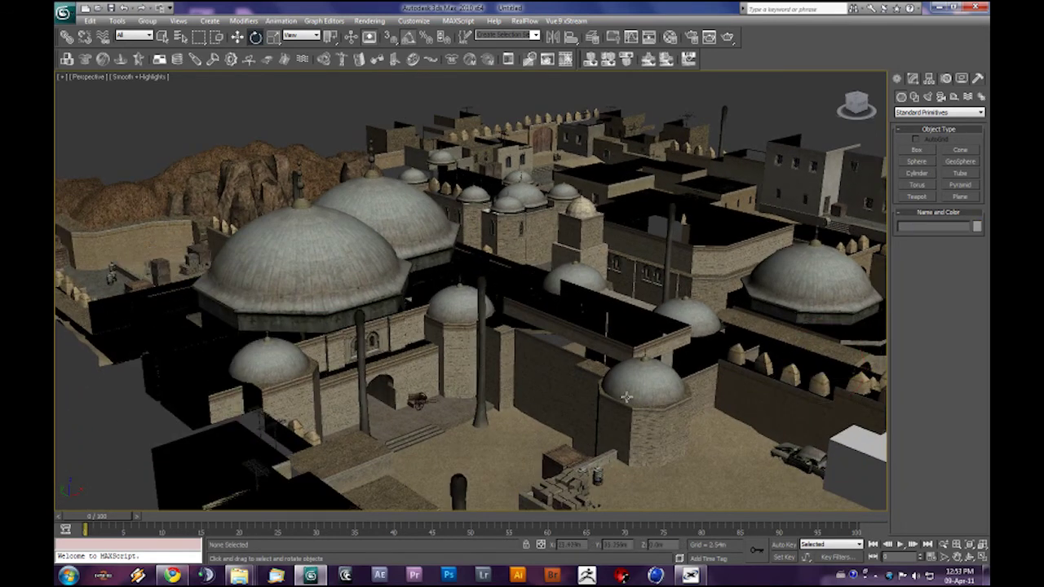
Delete the remaining white block beside the wrecked car and the white planes behind the small domed towers.
middle_drag(627, 397, 504, 349)
scroll(503, 349, down, 1)
scroll(514, 351, down, 5)
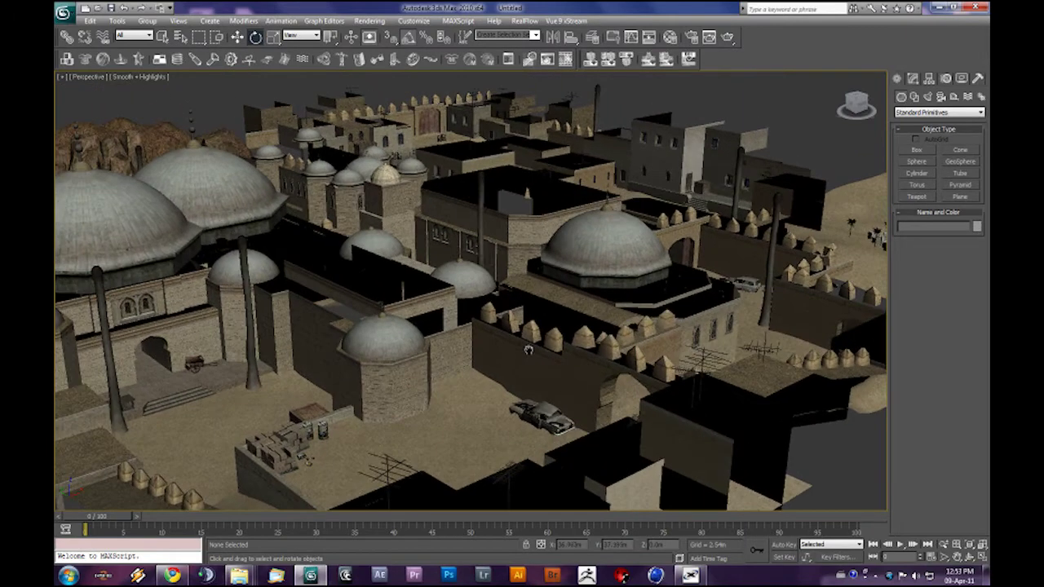
alt+middle_drag(452, 349, 525, 373)
scroll(465, 305, up, 5)
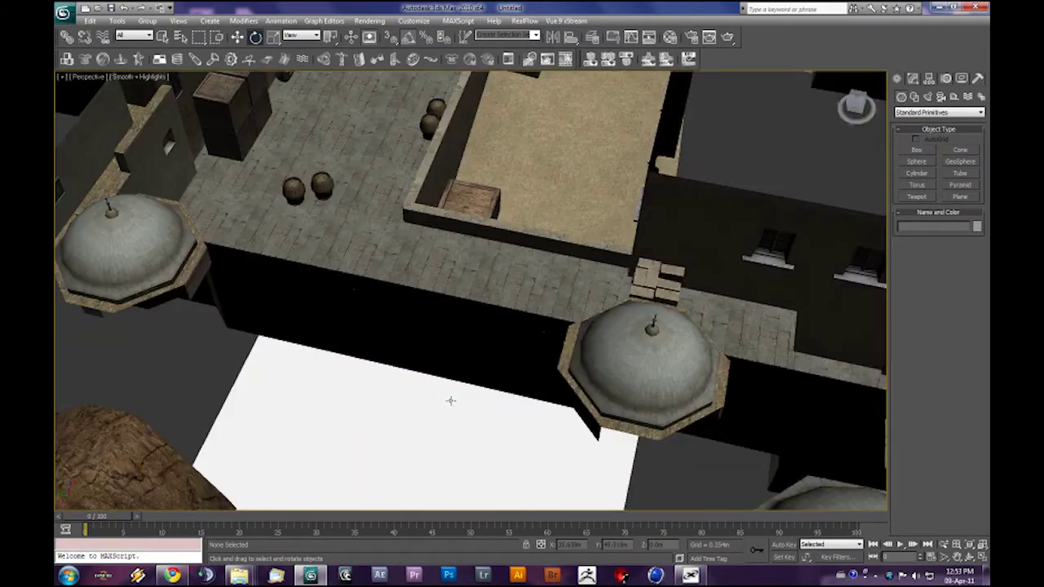
scroll(450, 399, down, 4)
scroll(513, 390, up, 5)
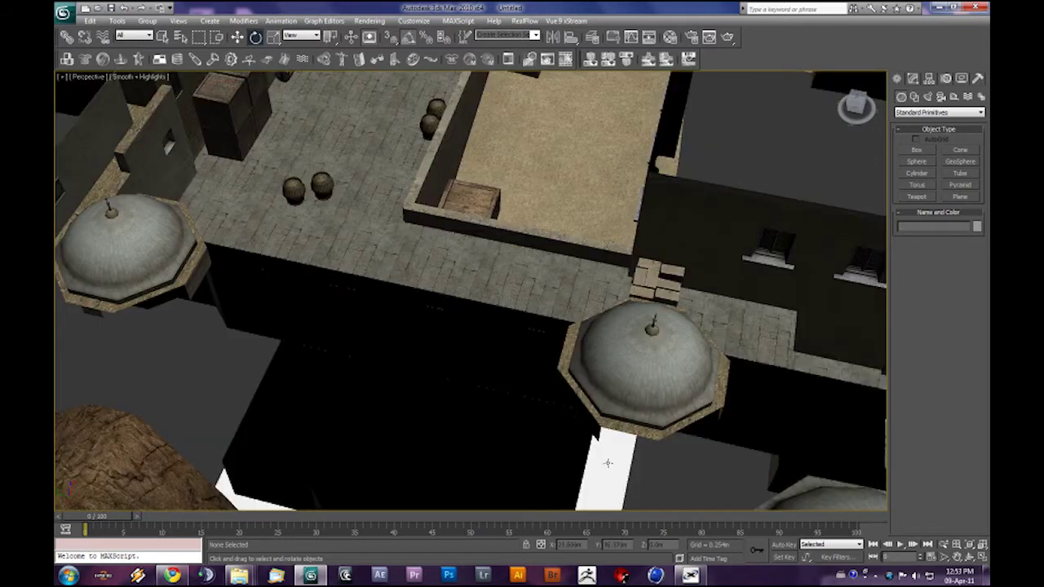
scroll(571, 408, down, 6)
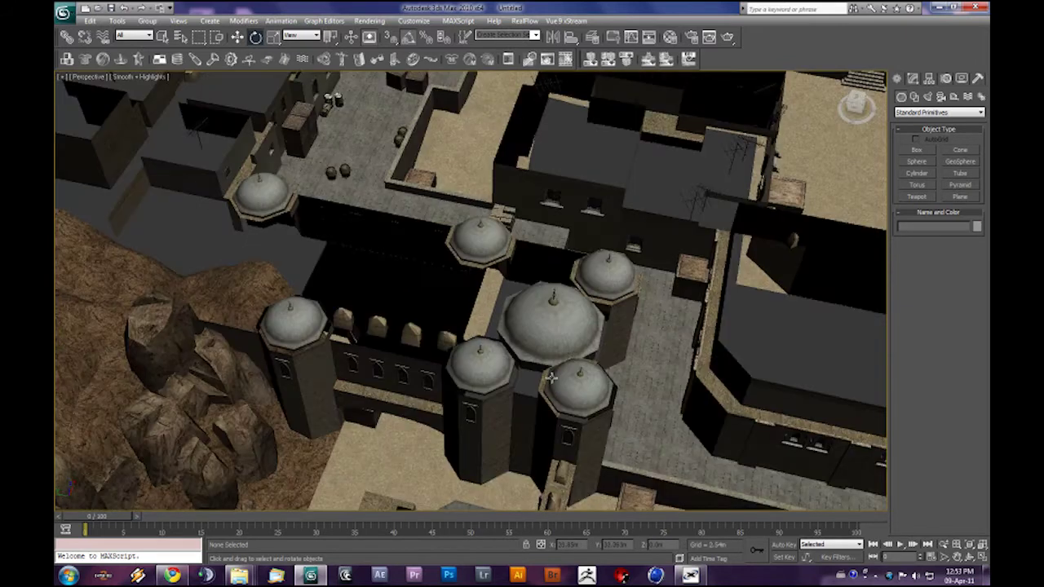
Examine the cleaned-up map's car courtyard, domed buildings and overall layout from different angles and distances.
scroll(602, 393, down, 5)
alt+middle_drag(618, 402, 540, 420)
scroll(562, 395, up, 6)
alt+middle_drag(529, 383, 363, 380)
scroll(480, 384, up, 5)
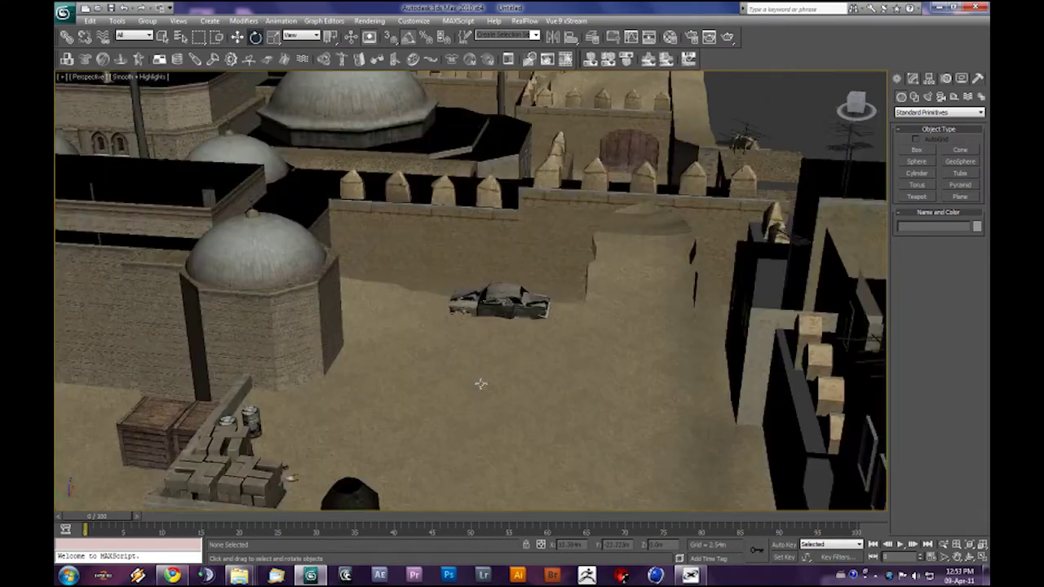
middle_drag(559, 380, 580, 422)
mouse_move(608, 348)
middle_down()
mouse_move(614, 371)
mouse_move(670, 429)
middle_up()
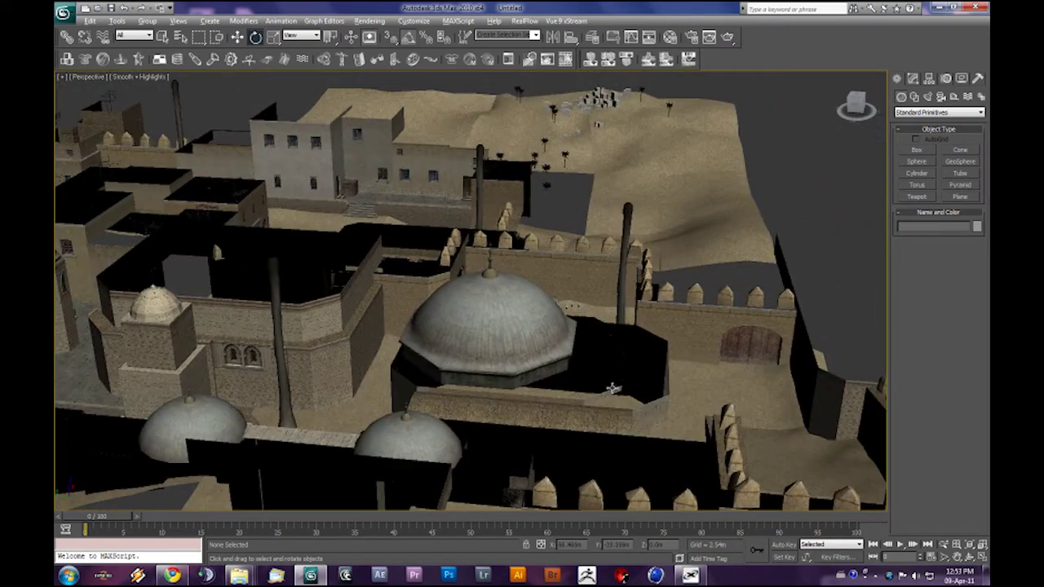
mouse_move(612, 387)
alt+middle_down()
mouse_move(543, 427)
mouse_move(510, 413)
mouse_move(508, 357)
mouse_move(631, 326)
mouse_move(526, 322)
mouse_move(480, 335)
mouse_move(509, 376)
mouse_move(567, 330)
mouse_move(533, 351)
mouse_move(538, 311)
mouse_move(341, 354)
alt+middle_up()
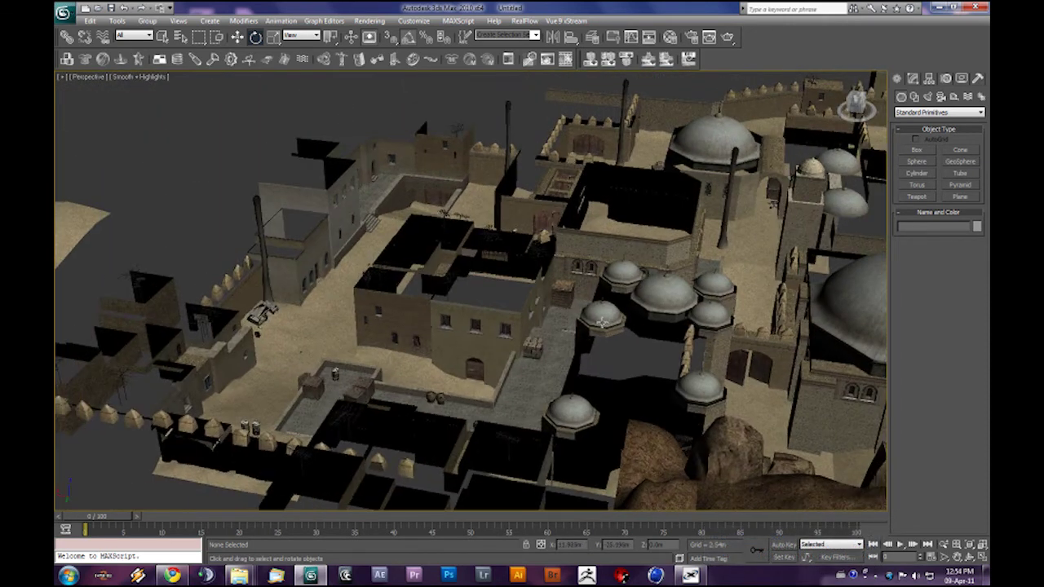
alt+middle_drag(601, 323, 665, 237)
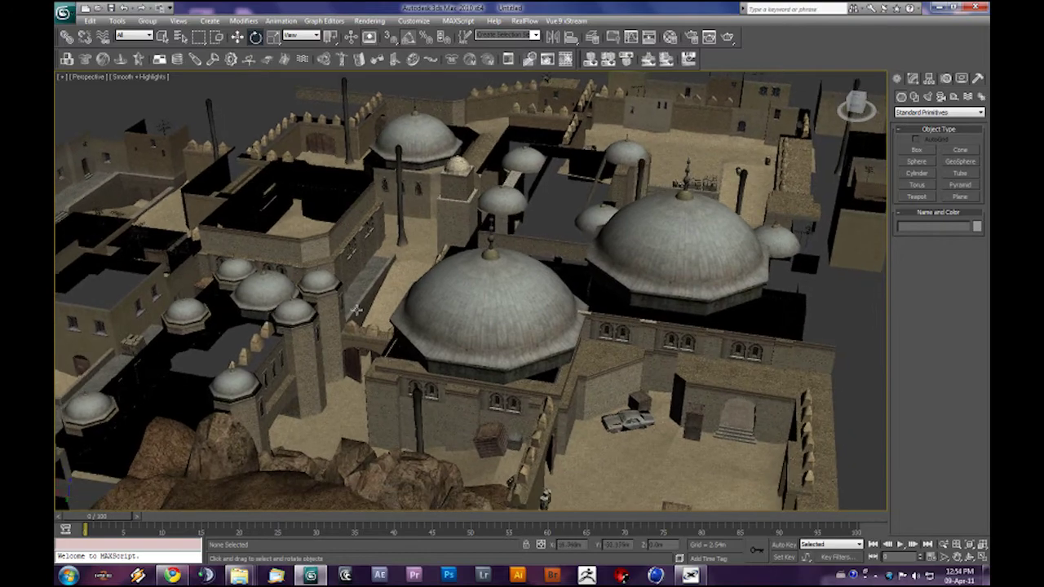
alt+middle_drag(357, 310, 609, 361)
scroll(542, 341, down, 5)
scroll(480, 394, up, 8)
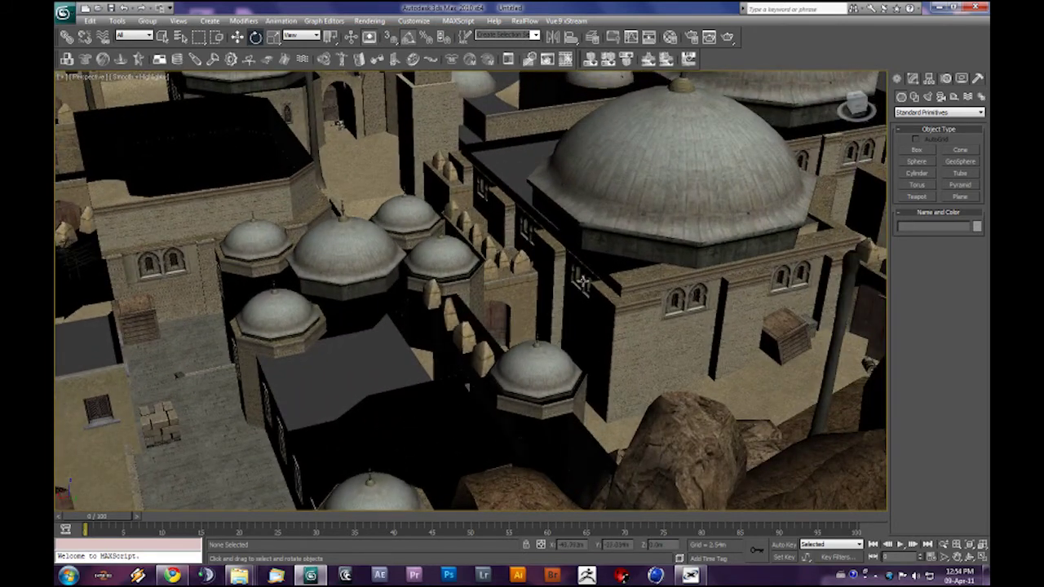
scroll(529, 276, down, 8)
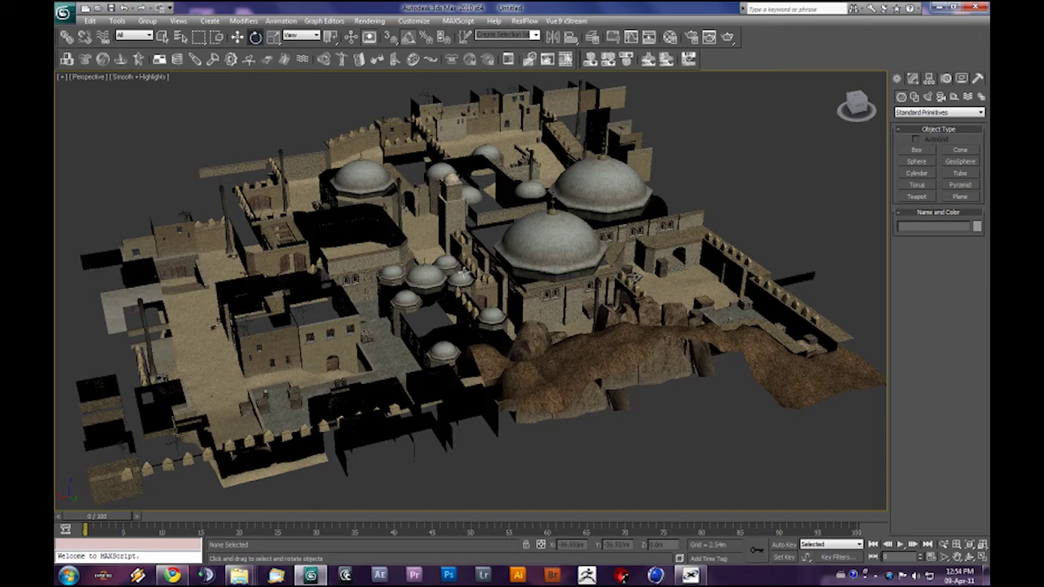
Inspect the map's sandy streets, crate area, rock cliffs and outer walls up close.
alt+middle_drag(571, 319, 489, 347)
middle_drag(359, 358, 458, 287)
scroll(401, 312, up, 3)
scroll(398, 210, up, 4)
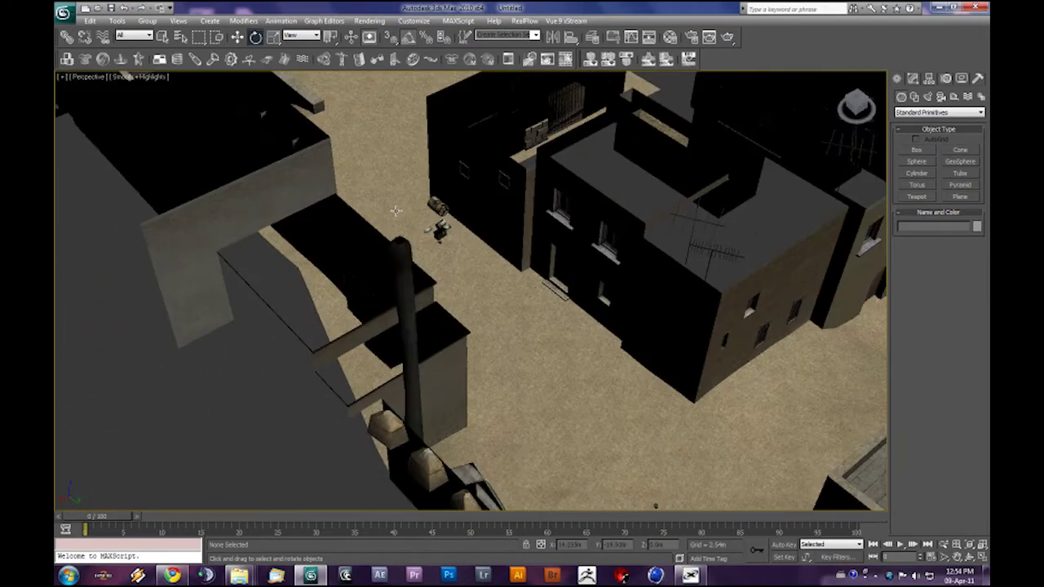
middle_drag(560, 337, 395, 247)
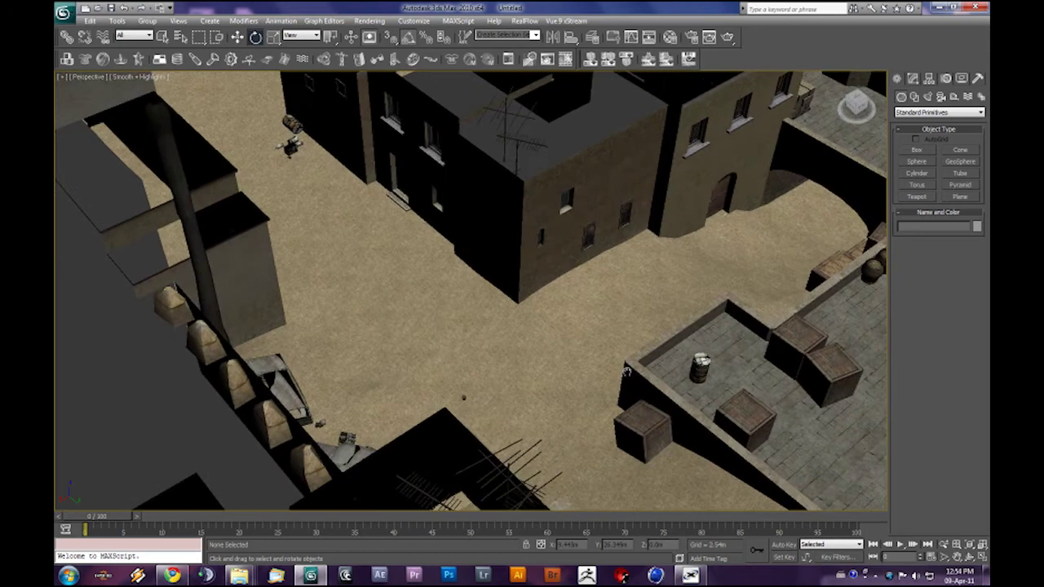
middle_drag(606, 239, 587, 400)
scroll(704, 320, down, 3)
alt+middle_drag(704, 320, 530, 403)
alt+middle_drag(525, 237, 461, 290)
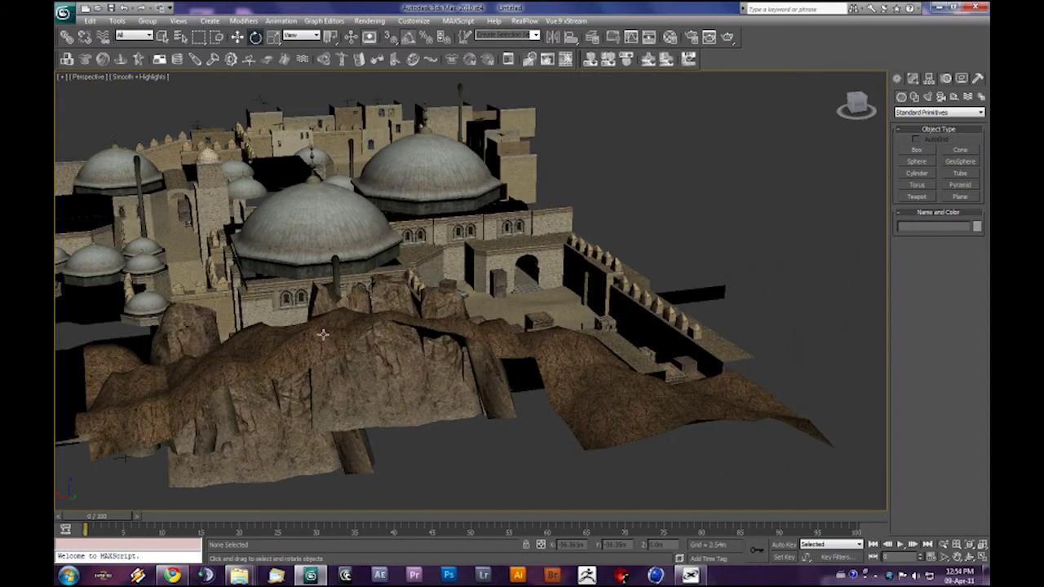
alt+middle_drag(323, 334, 430, 303)
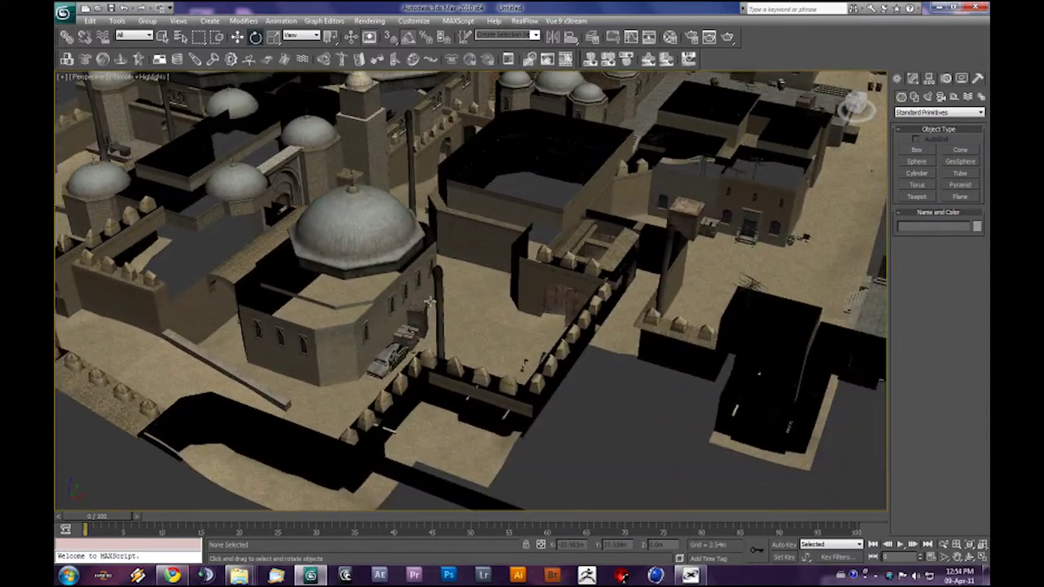
alt+middle_drag(544, 332, 495, 309)
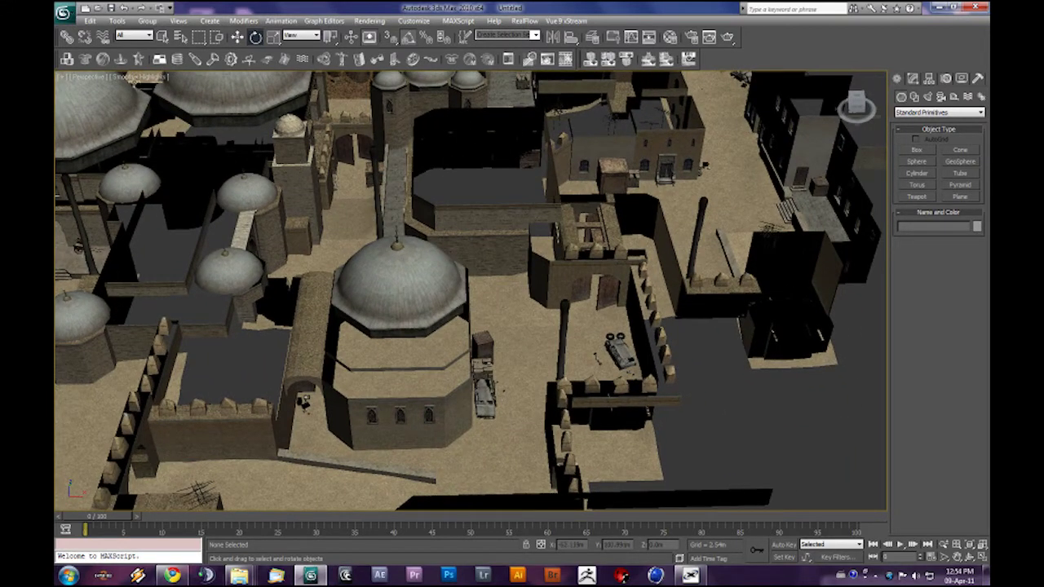
Start merging an external 3ds Max file and browse to the CS SOURCE folder inside Video FX.
click(64, 13)
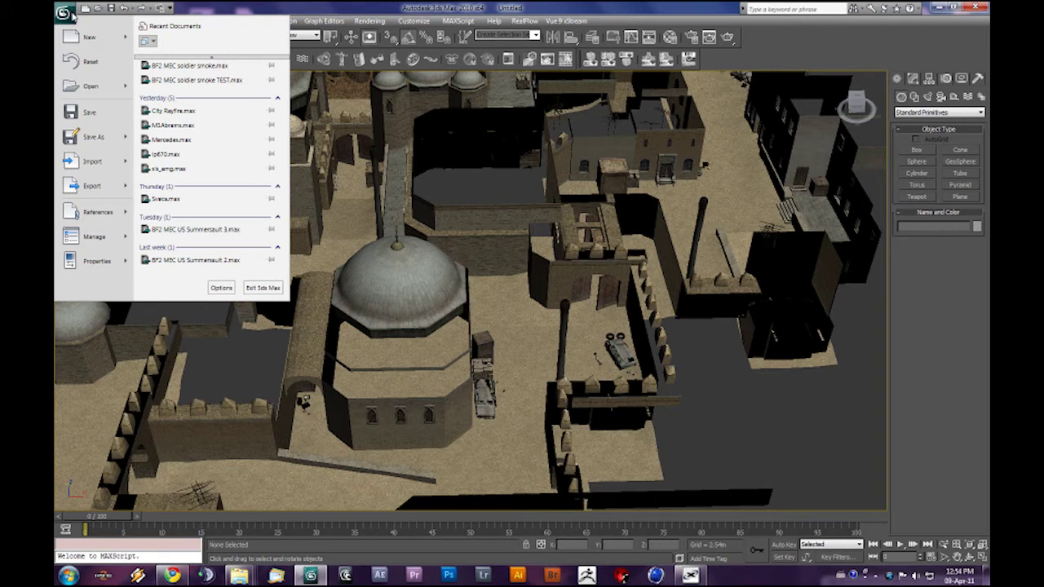
mouse_move(102, 164)
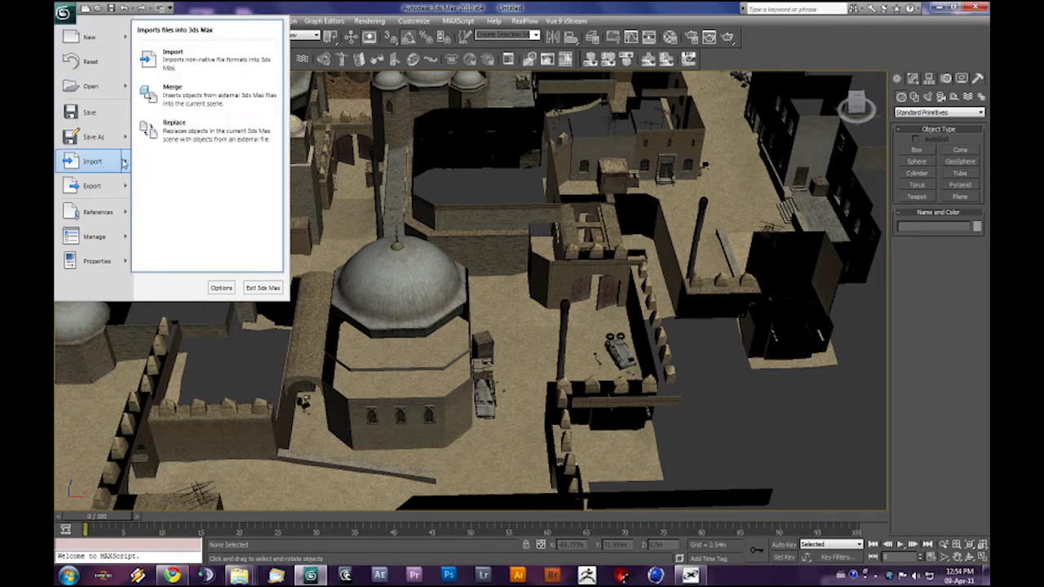
click(183, 95)
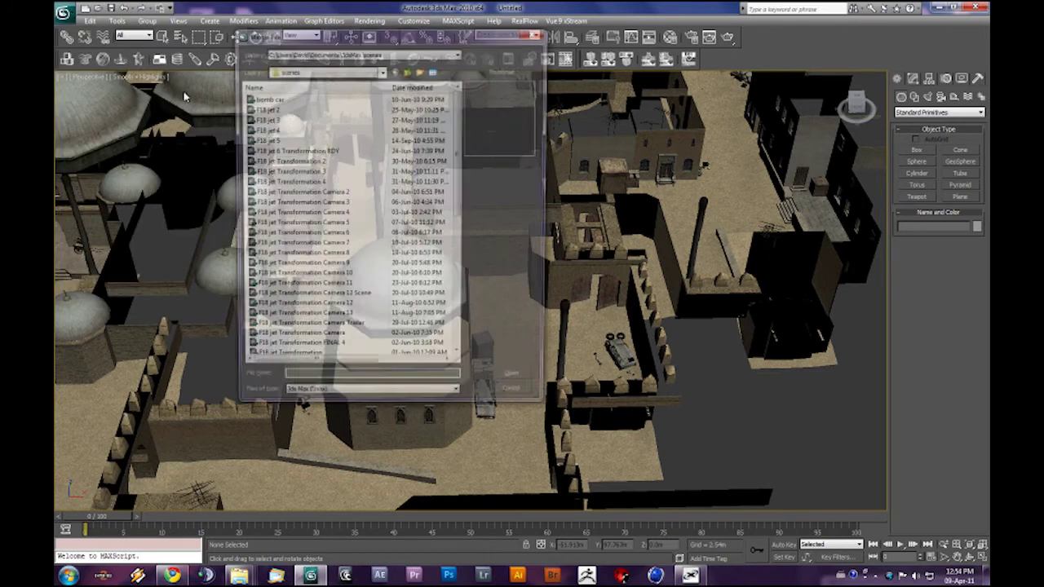
click(335, 71)
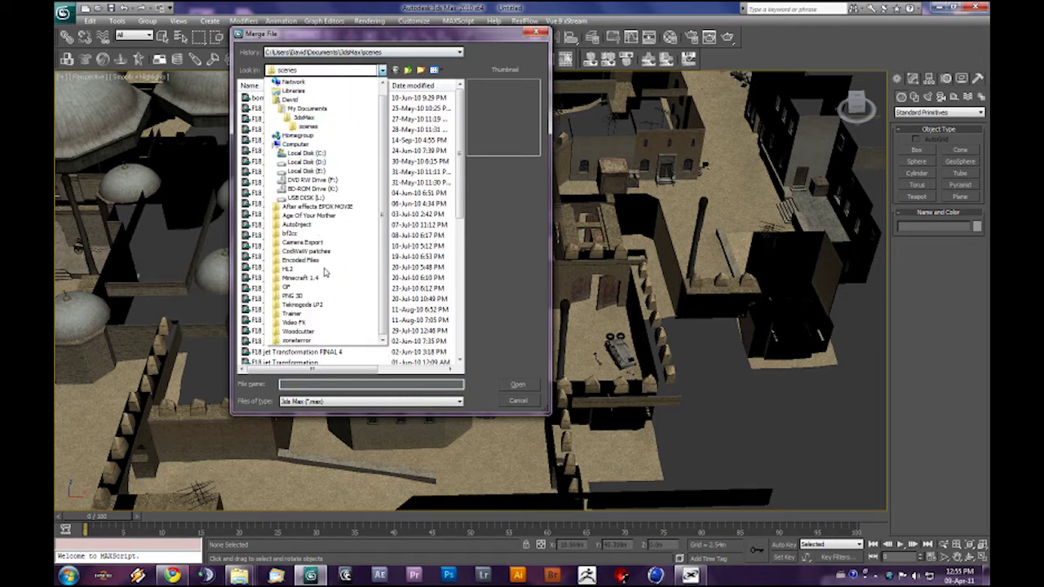
click(297, 323)
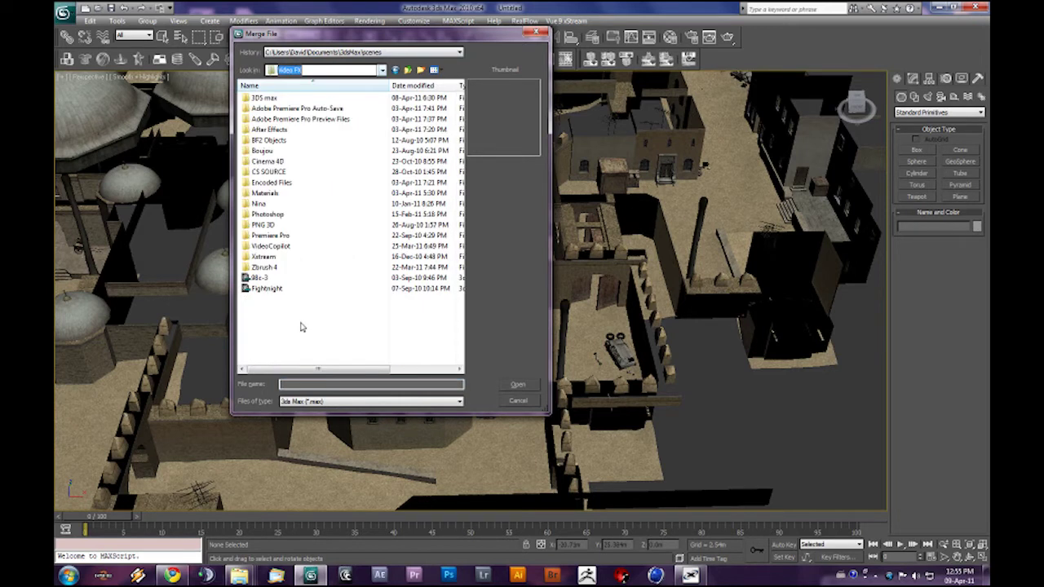
double_click(281, 172)
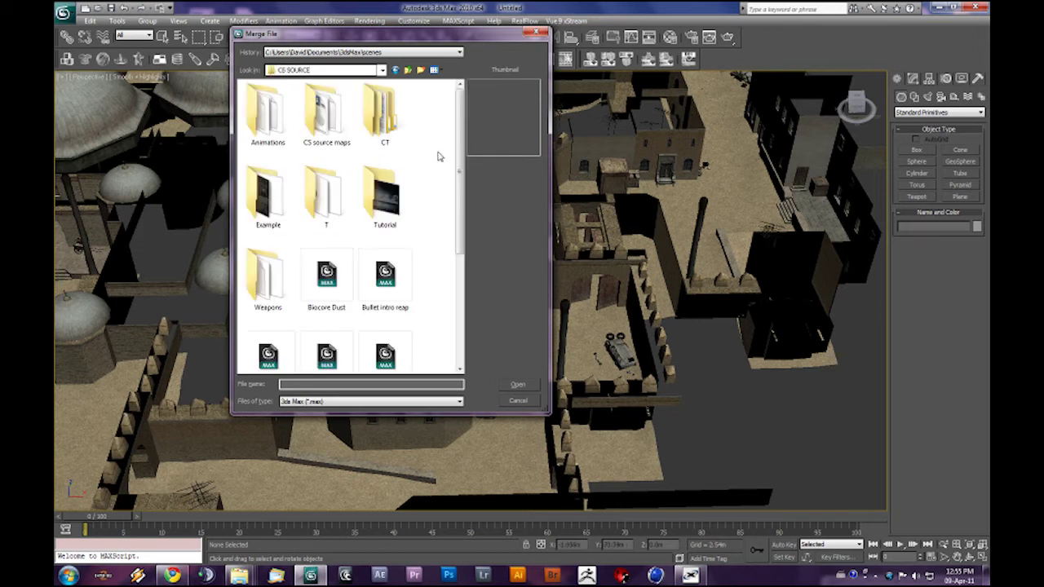
Open the CT folder of counter-terrorist models in the merge file browser.
click(335, 198)
click(384, 113)
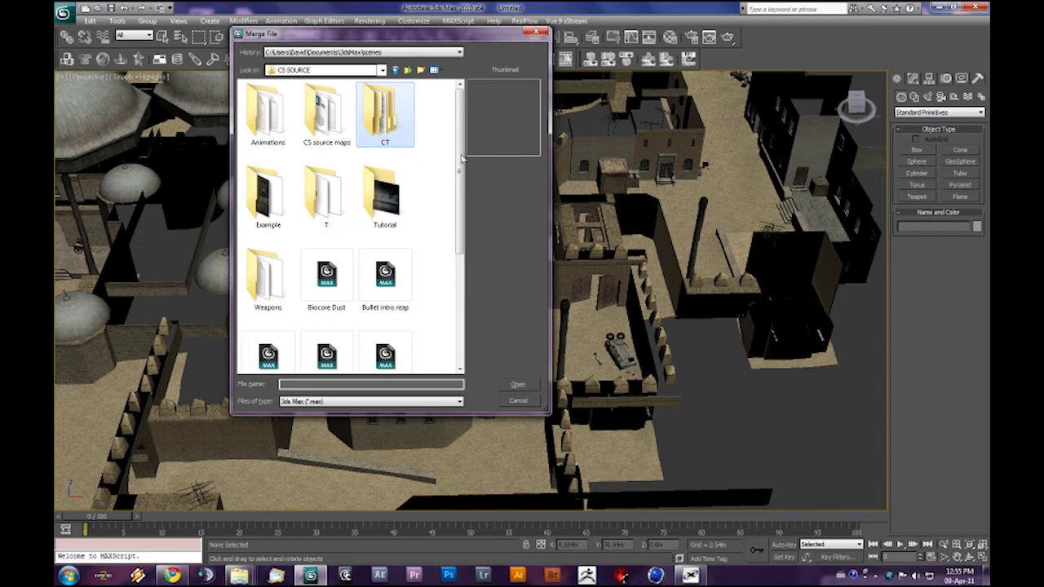
drag(424, 36, 739, 33)
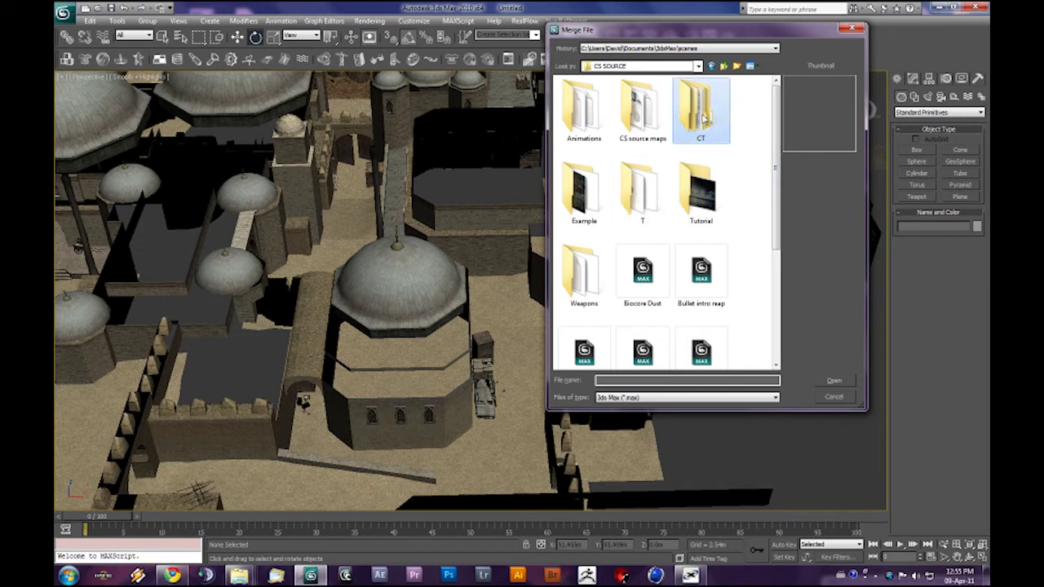
click(644, 187)
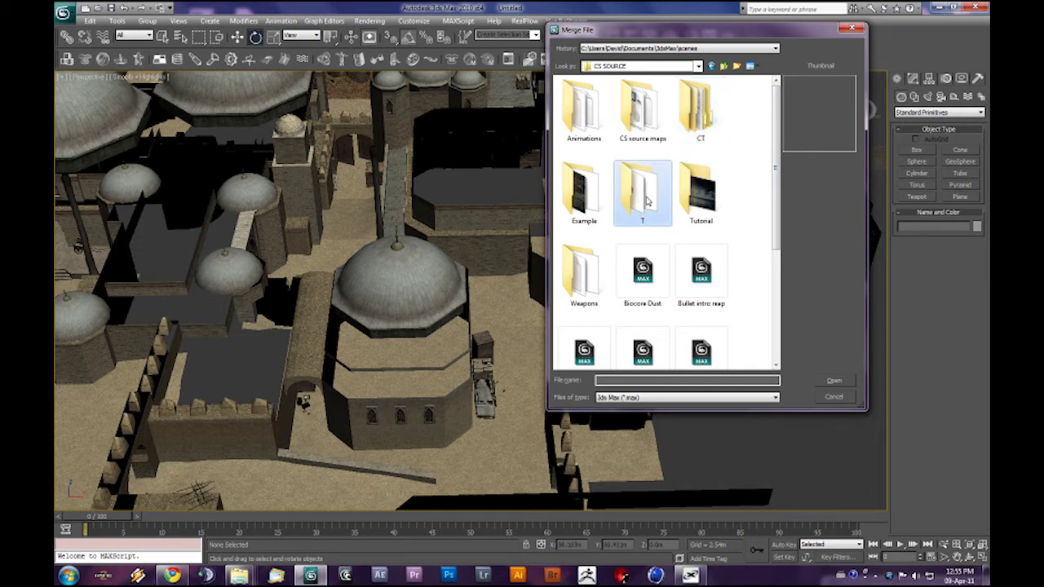
click(700, 122)
double_click(699, 122)
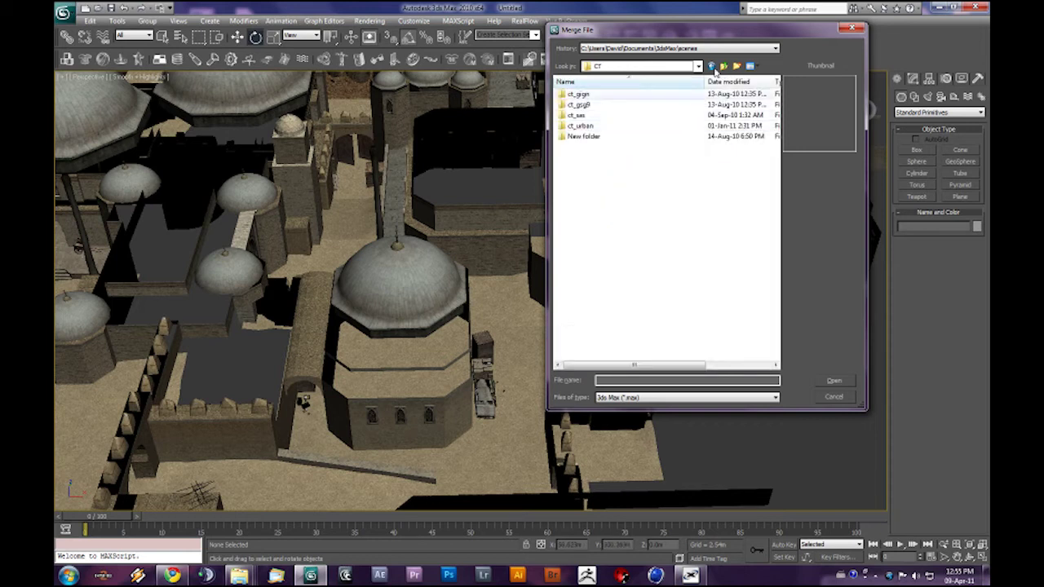
drag(702, 33, 315, 97)
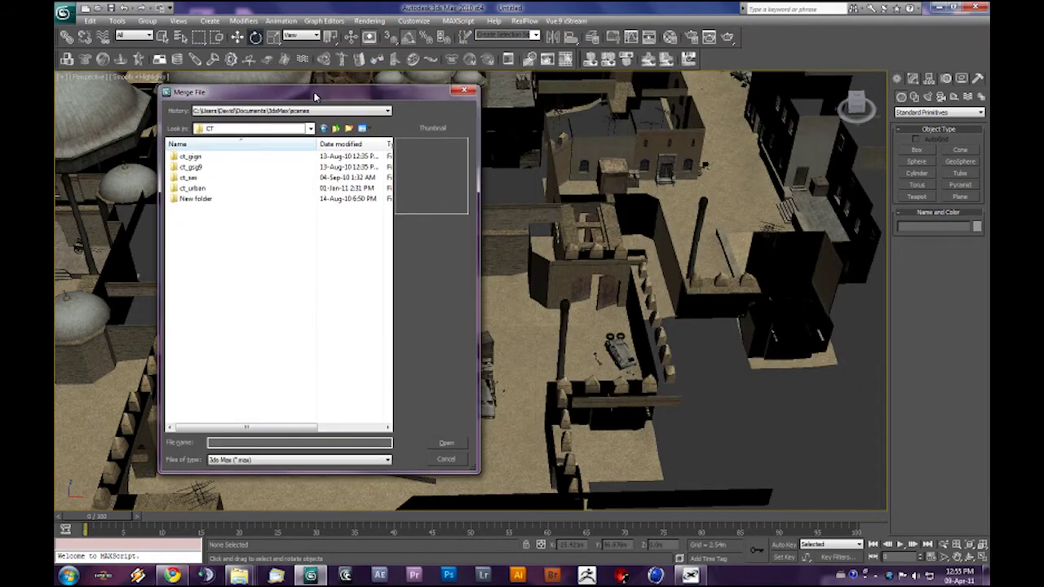
Open the SAS file from the ct_sas folder for merging.
click(203, 181)
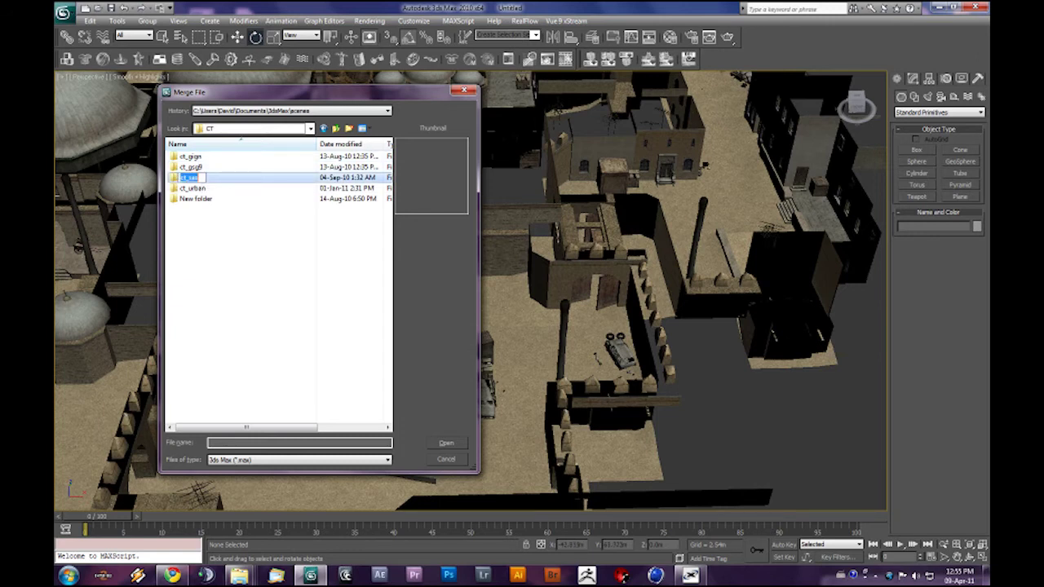
double_click(189, 178)
click(188, 156)
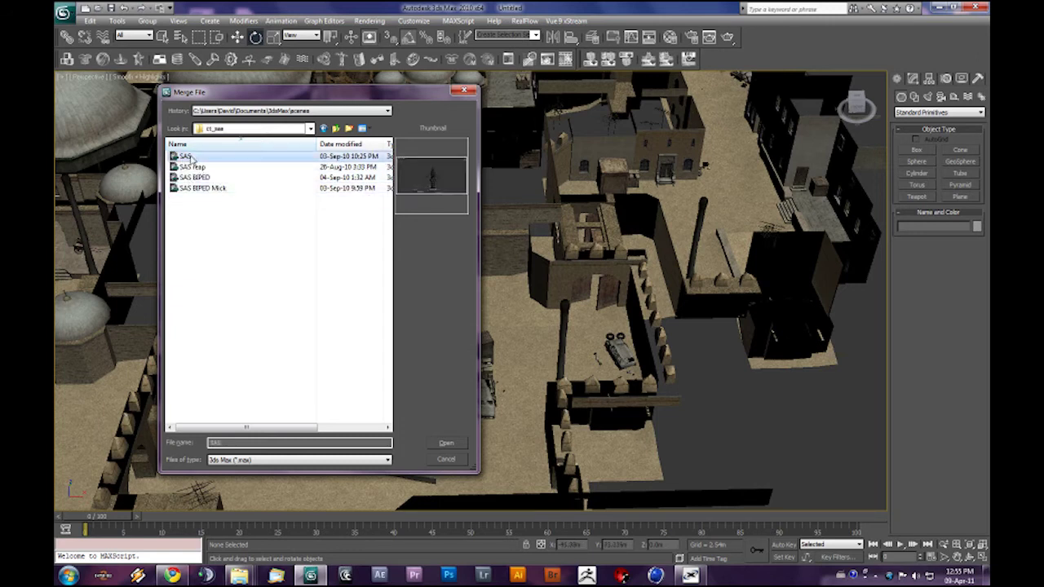
double_click(193, 157)
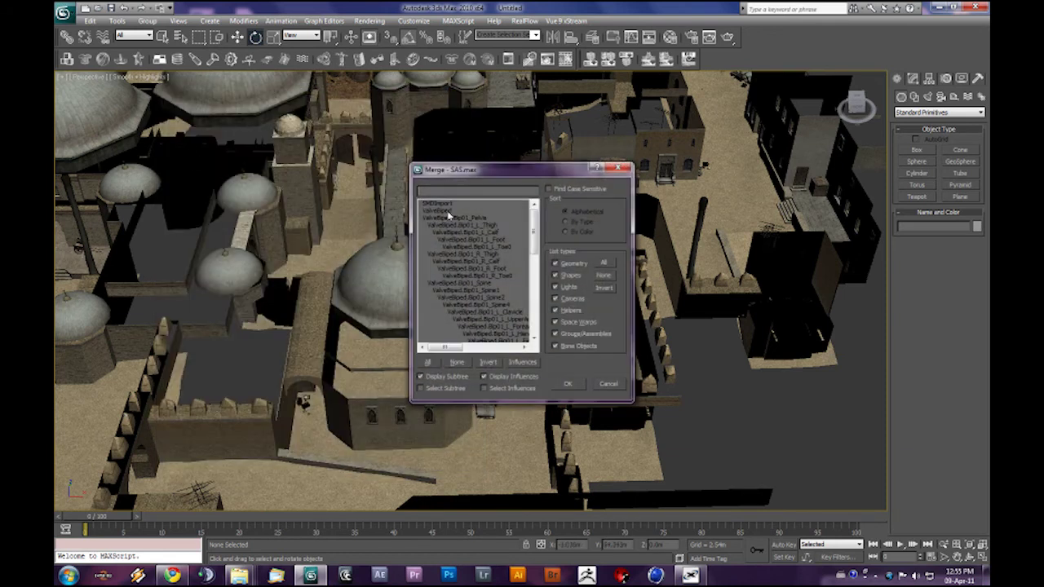
drag(491, 172, 431, 124)
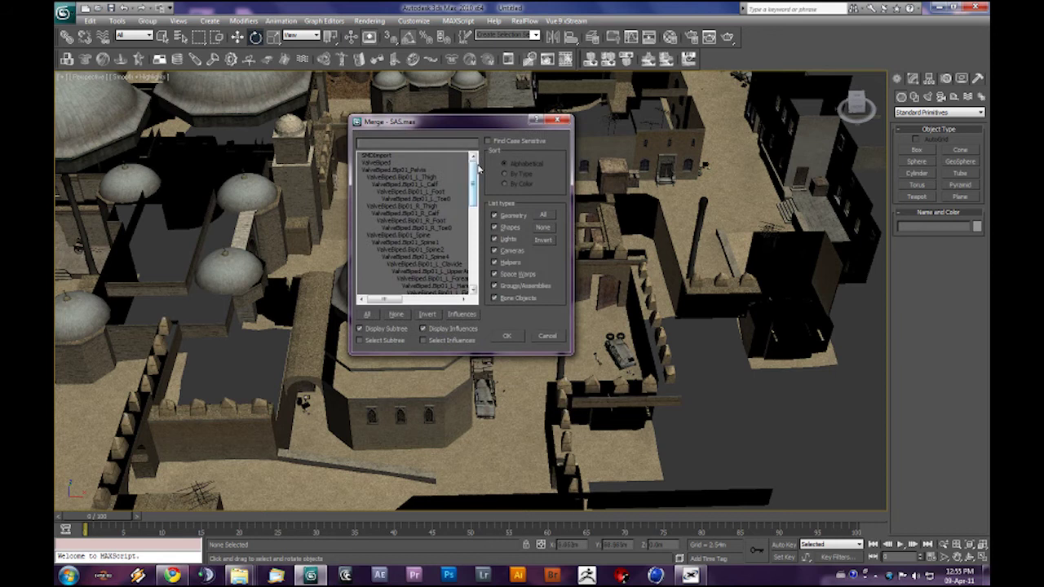
mouse_move(475, 173)
mouse_down()
mouse_move(473, 259)
mouse_move(474, 163)
mouse_up()
double_click(380, 159)
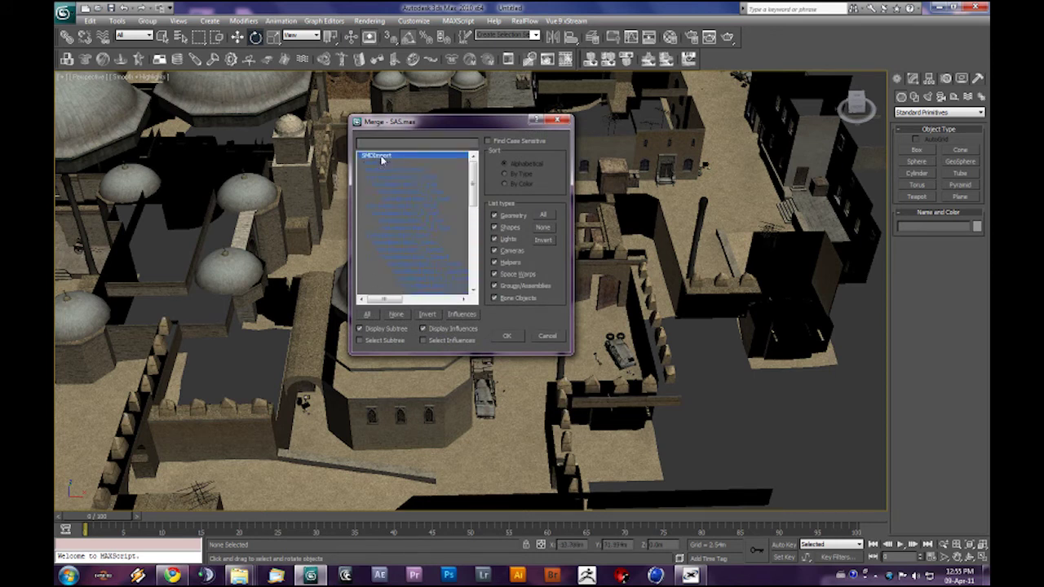
double_click(386, 156)
mouse_move(474, 176)
mouse_down()
mouse_move(473, 184)
mouse_move(473, 164)
mouse_up()
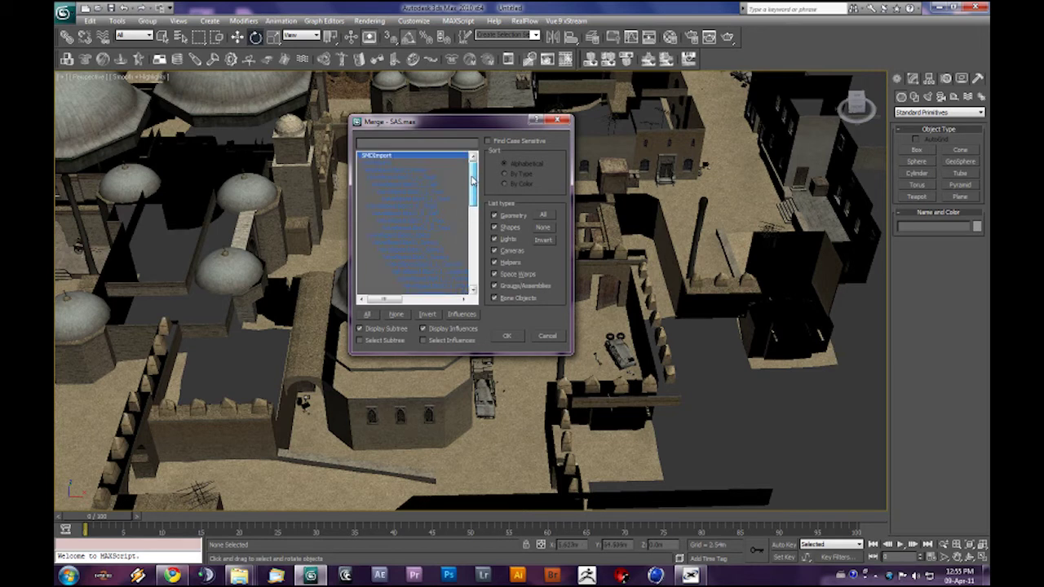
click(397, 171)
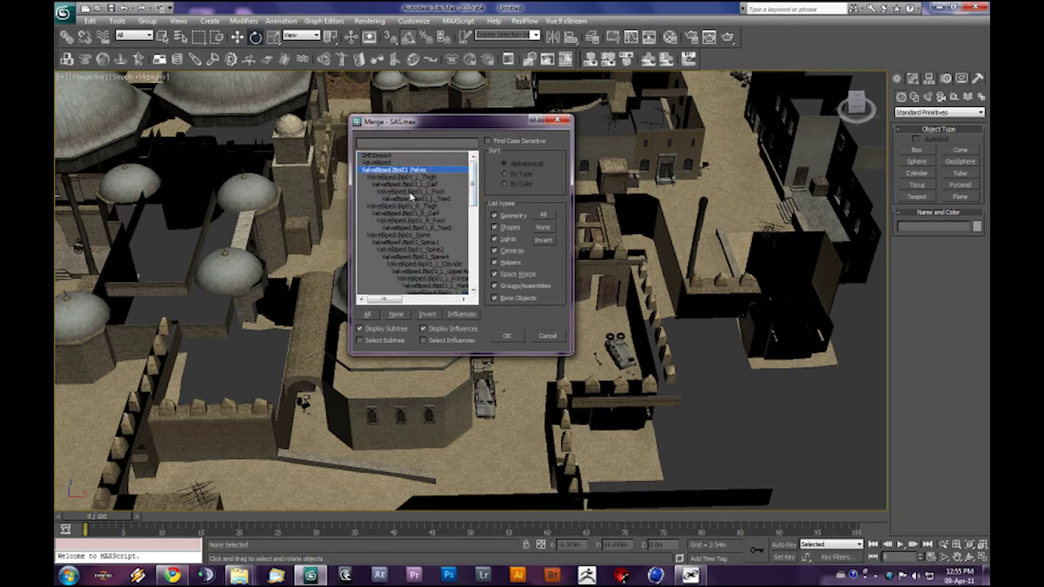
click(407, 228)
scroll(470, 215, down, 4)
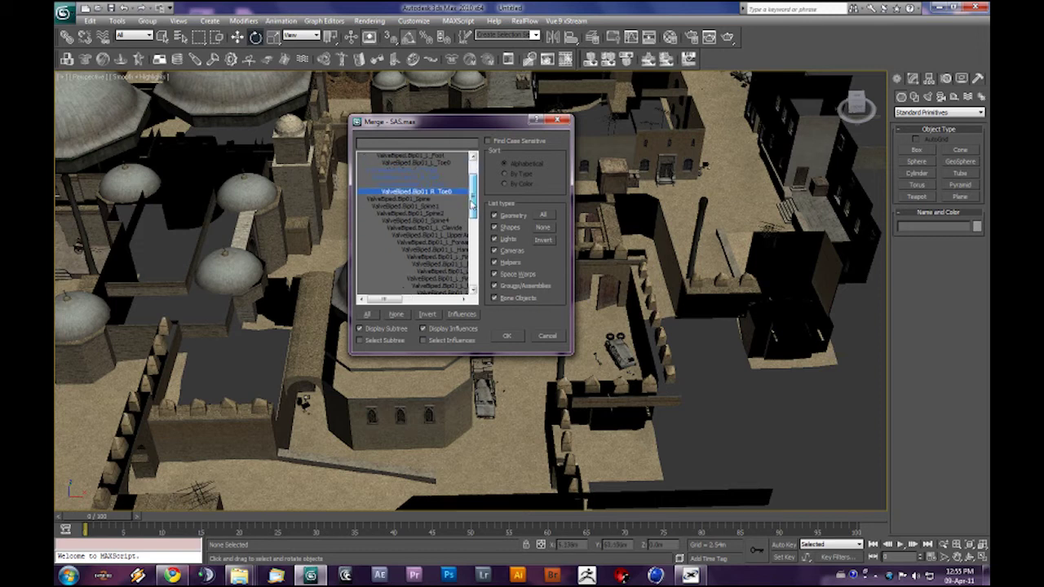
drag(473, 221, 474, 188)
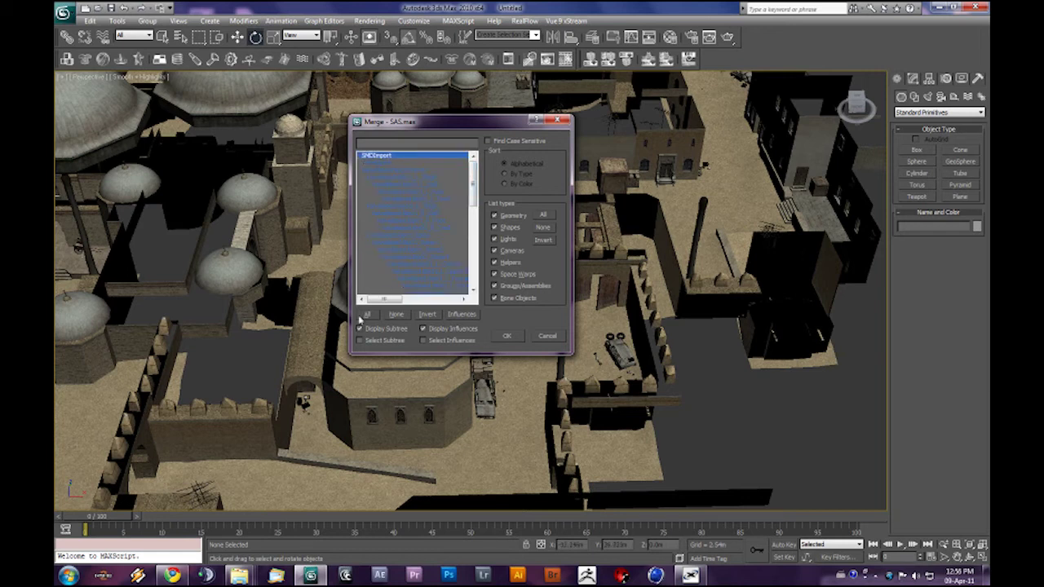
Merge all objects of SAS.max into the map scene.
click(365, 315)
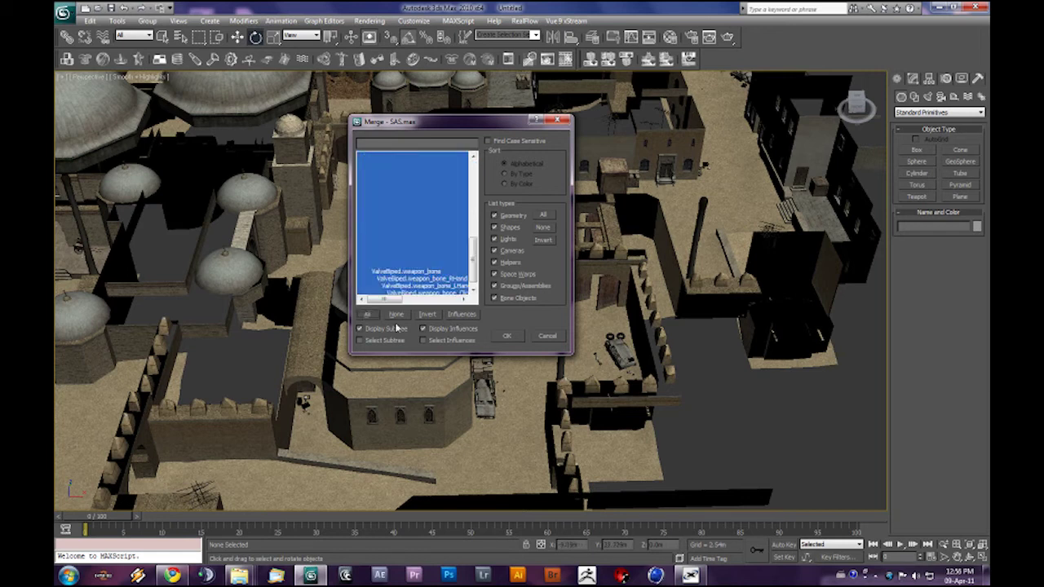
click(512, 337)
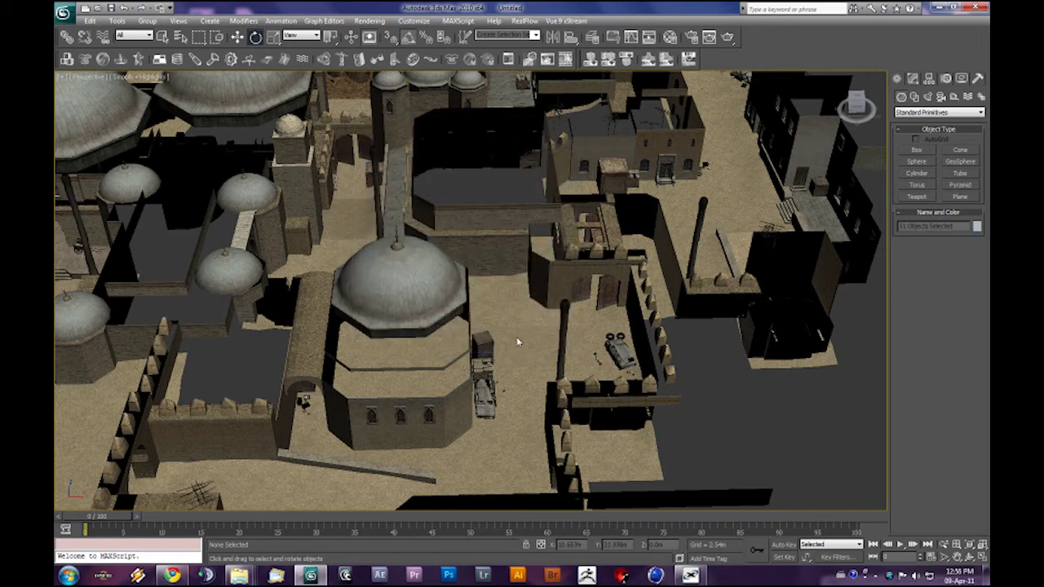
Locate the merged SAS soldier beneath the map and examine the model up close.
middle_drag(620, 452, 643, 328)
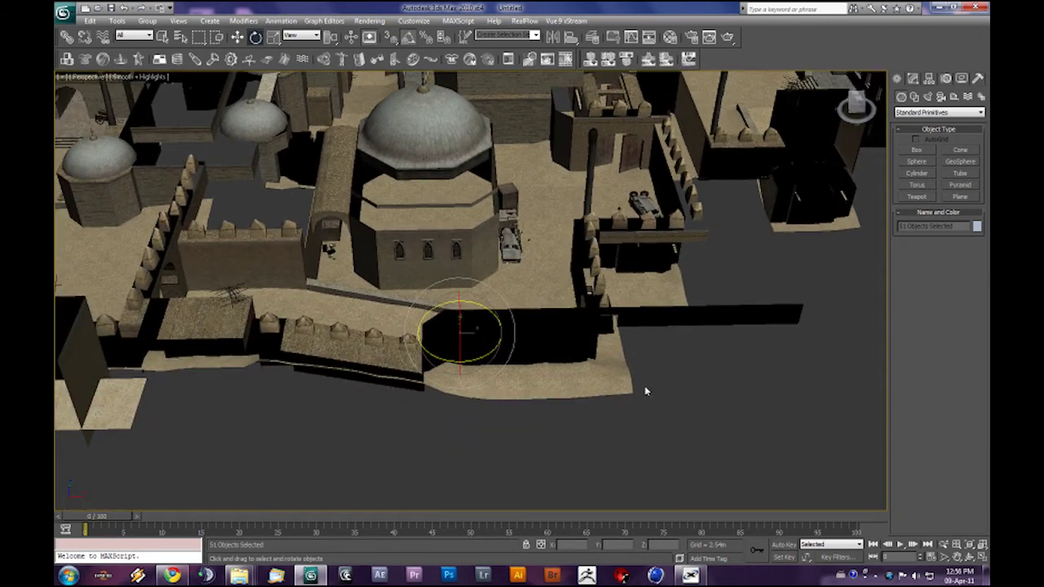
alt+middle_drag(643, 393, 642, 364)
scroll(571, 343, up, 8)
middle_drag(517, 381, 453, 321)
scroll(489, 335, up, 4)
scroll(606, 345, down, 3)
scroll(606, 345, up, 5)
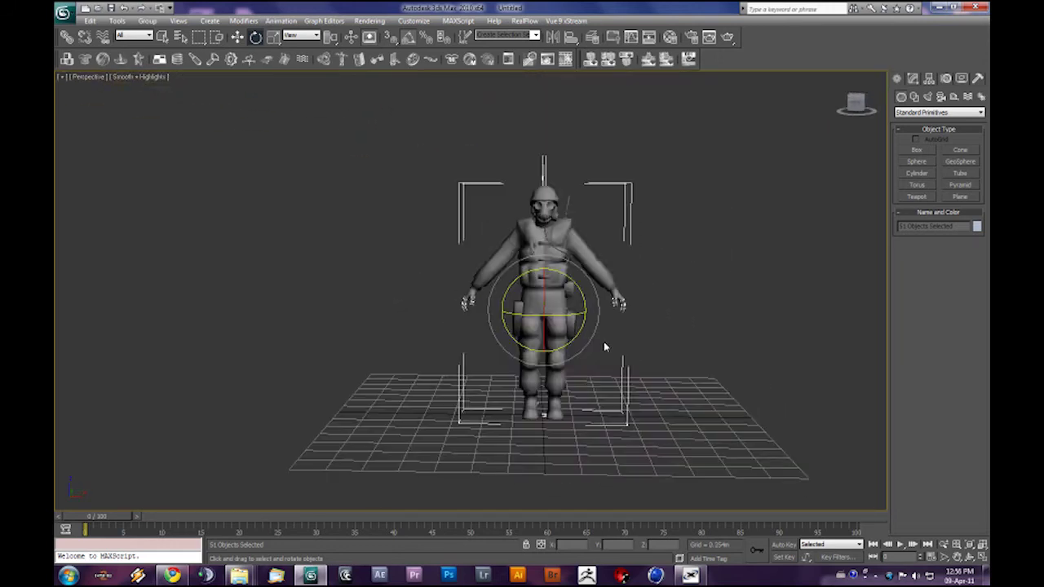
scroll(605, 349, down, 8)
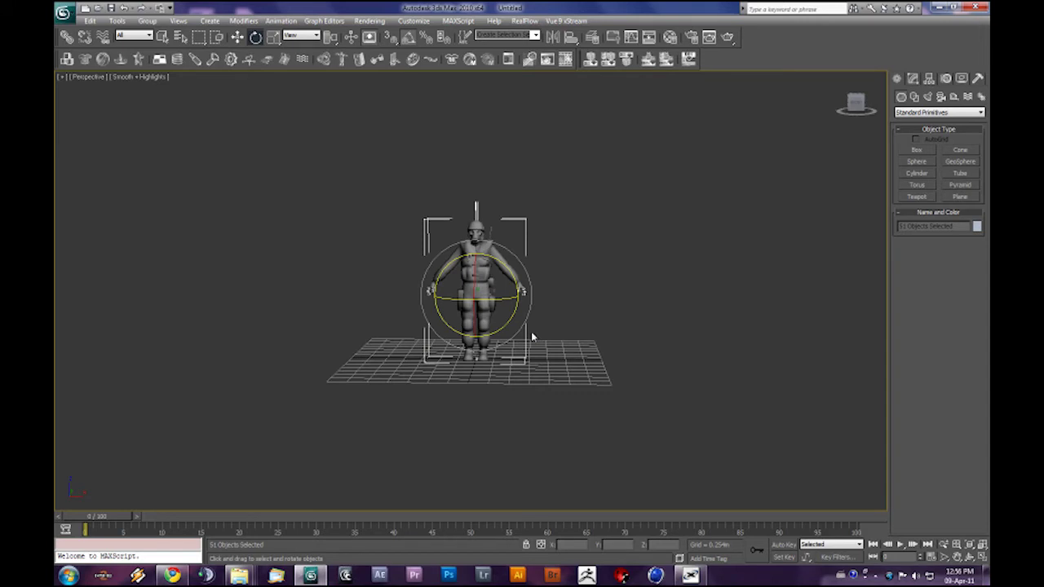
Move the soldier and its bones vertically from beneath the map to above the buildings near the domed tower.
key(w)
alt+middle_drag(515, 332, 545, 371)
scroll(579, 349, down, 7)
alt+middle_drag(516, 314, 548, 339)
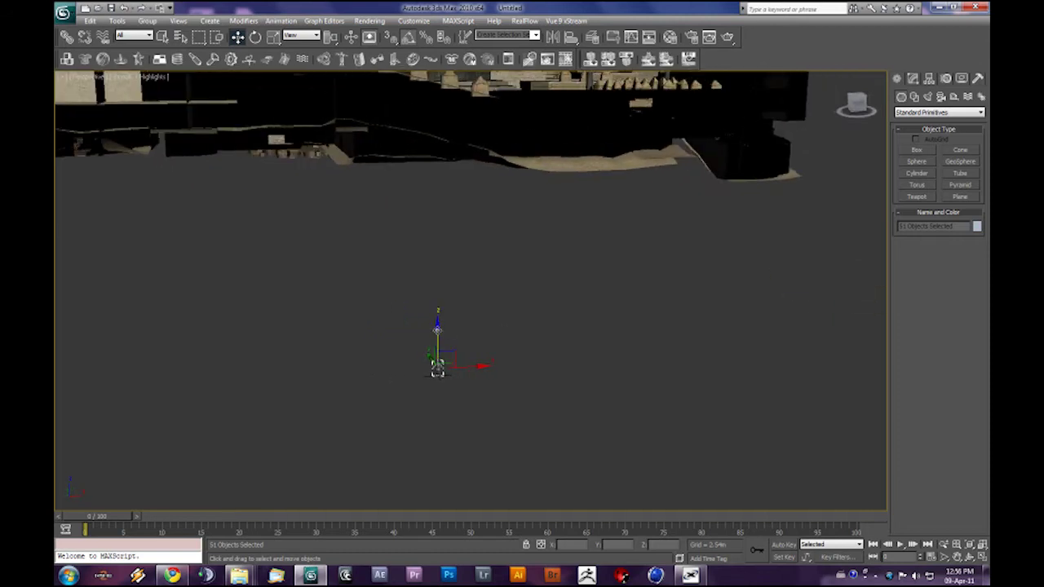
drag(431, 258, 434, 116)
middle_drag(453, 194, 447, 362)
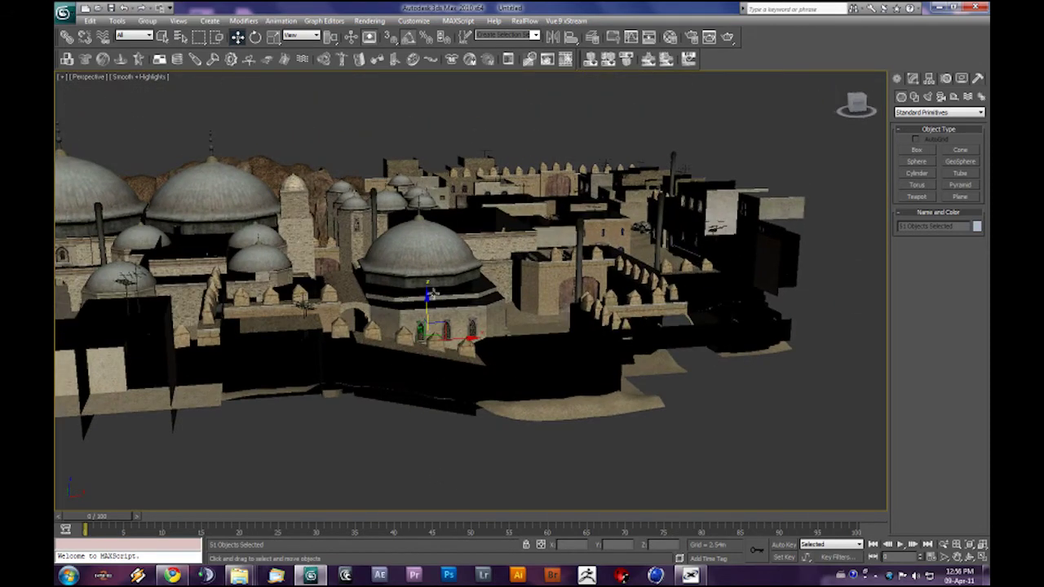
drag(426, 298, 423, 223)
Move the soldier horizontally across the map to the sandy street in front of the building with the stone doorway.
alt+middle_drag(422, 225, 469, 296)
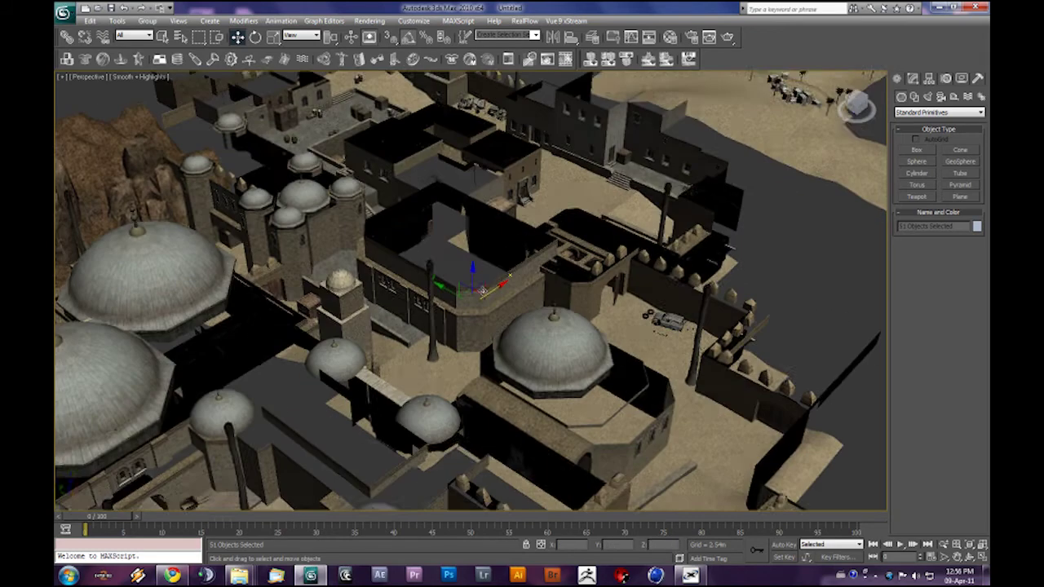
drag(468, 297, 555, 171)
alt+middle_drag(555, 172, 537, 196)
middle_drag(711, 256, 592, 230)
scroll(592, 231, up, 5)
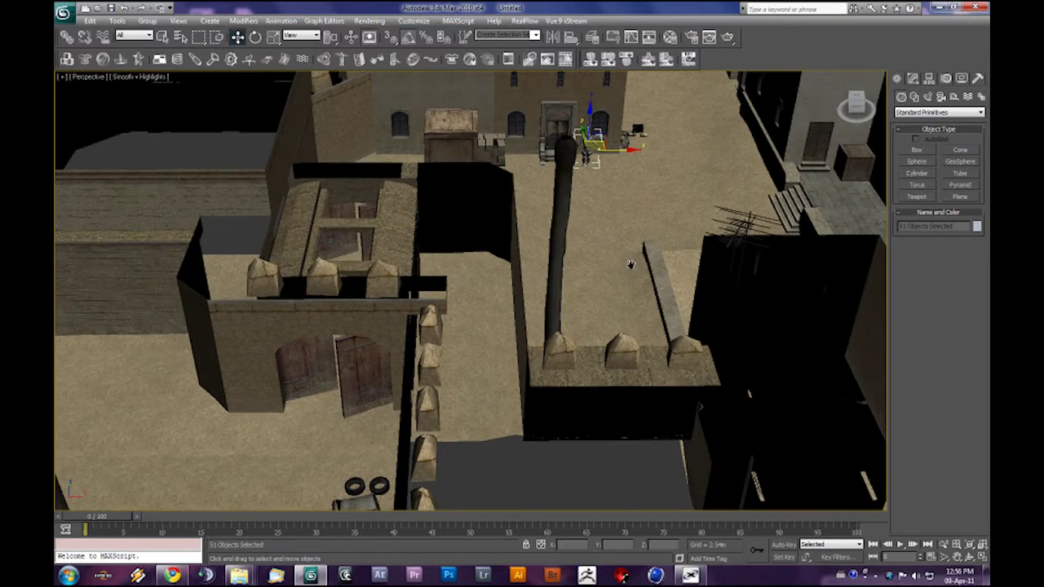
middle_drag(629, 263, 547, 291)
scroll(547, 292, up, 5)
scroll(558, 292, down, 5)
Try to lower the main map mesh VBSP_Object_model_0 along its vertical axis.
click(499, 277)
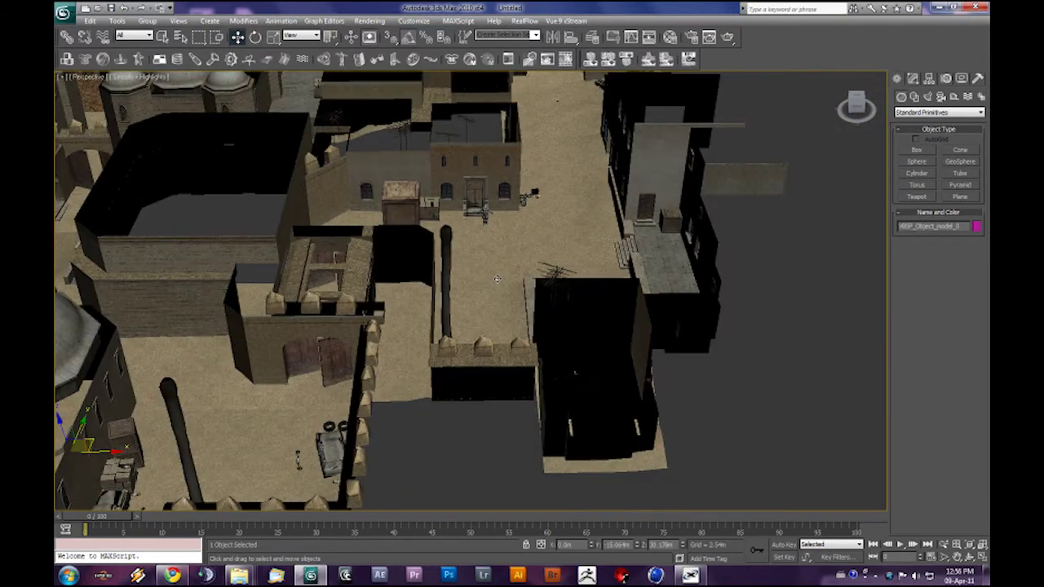
middle_drag(359, 391, 448, 314)
scroll(433, 325, down, 5)
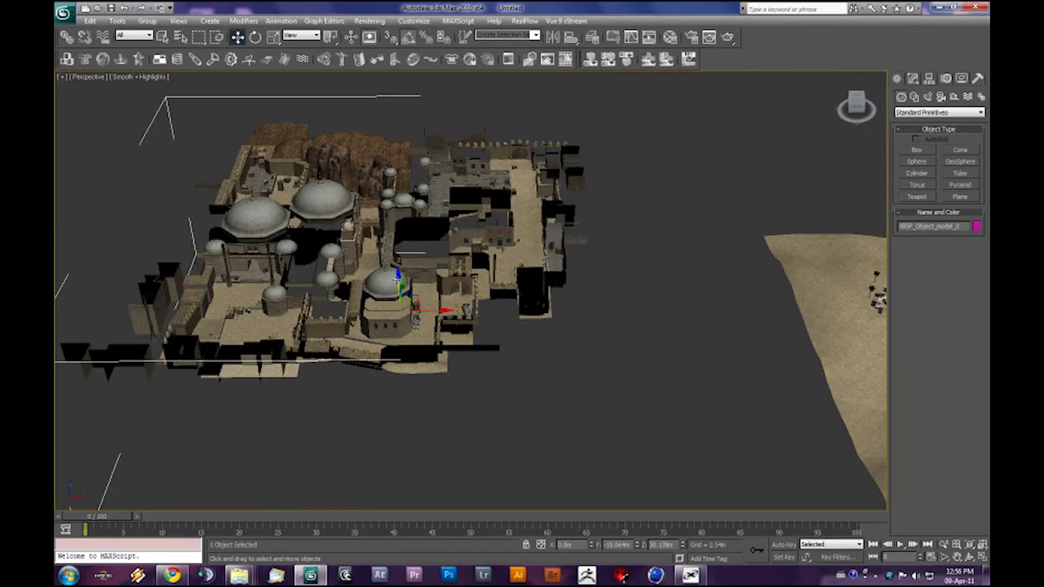
drag(397, 280, 399, 325)
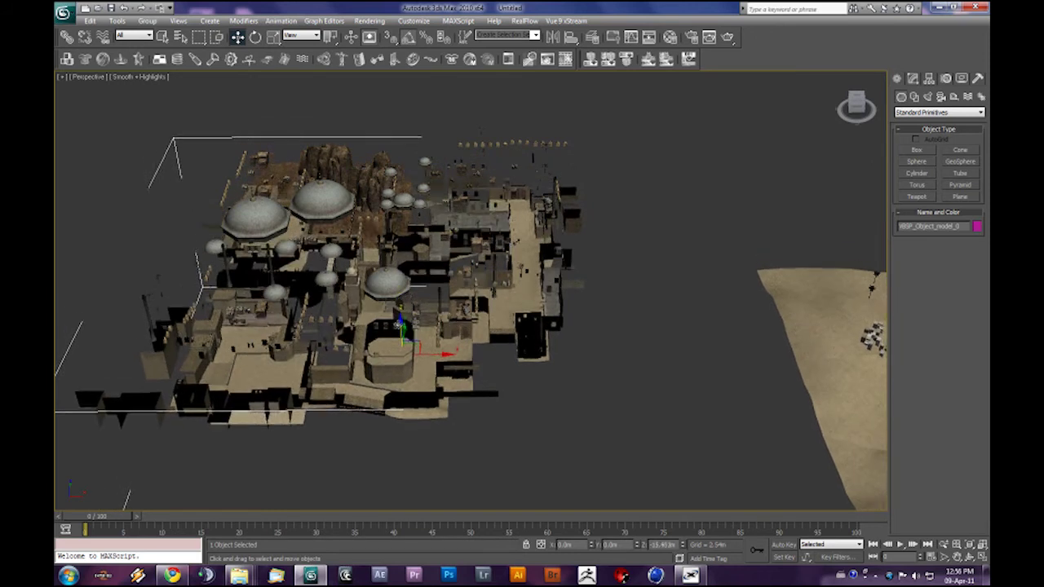
mouse_move(398, 321)
alt+middle_down()
mouse_move(386, 315)
mouse_move(398, 313)
alt+middle_up()
Examine the soldier's size and placement on the street in front of the stone doorway.
scroll(539, 328, up, 12)
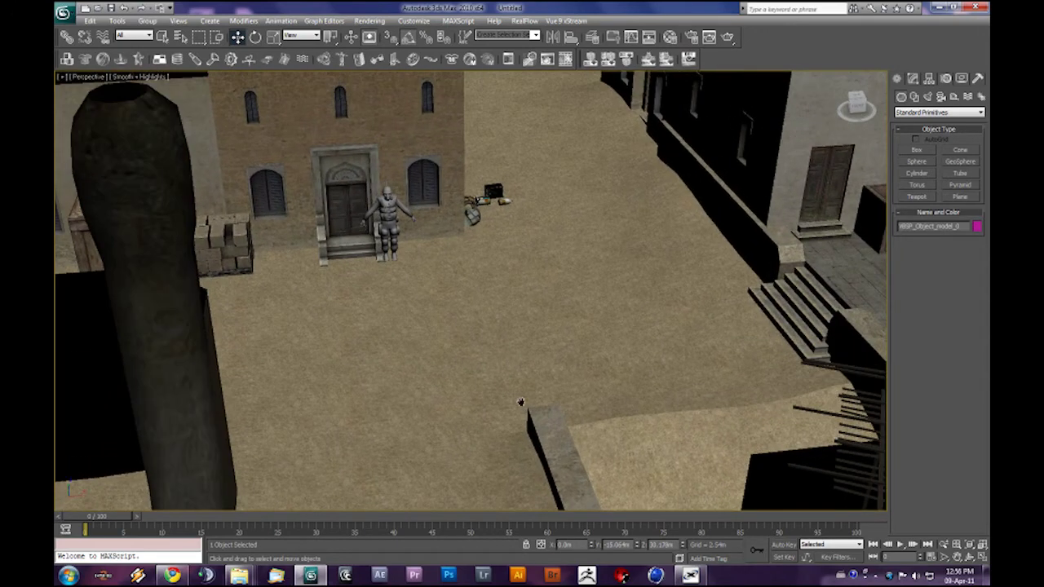
scroll(419, 251, up, 3)
scroll(419, 252, down, 3)
middle_drag(419, 251, 522, 286)
scroll(529, 313, up, 2)
click(443, 205)
scroll(537, 284, down, 3)
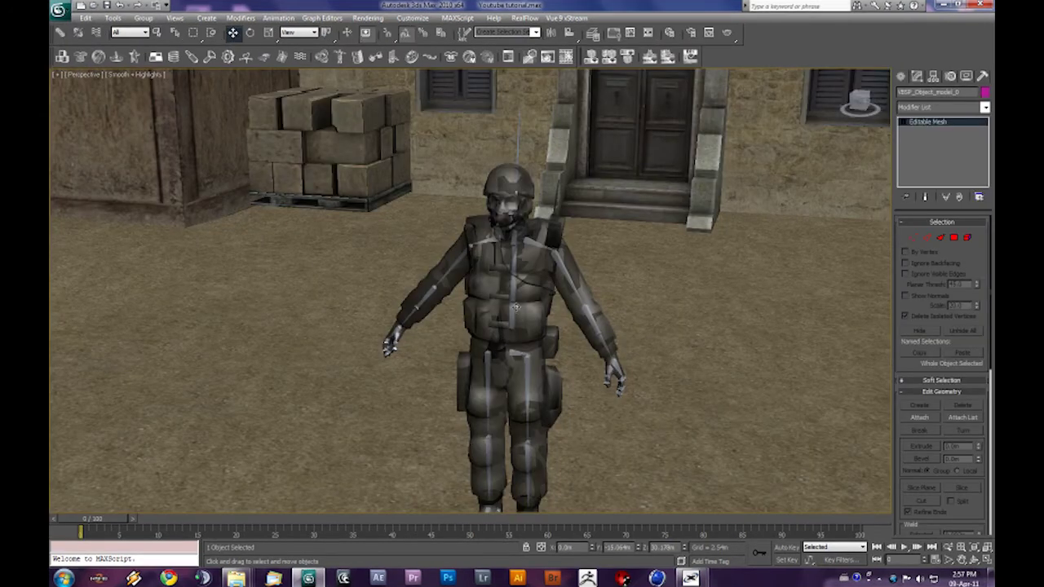
middle_drag(515, 322, 485, 300)
scroll(489, 323, down, 2)
scroll(479, 310, up, 2)
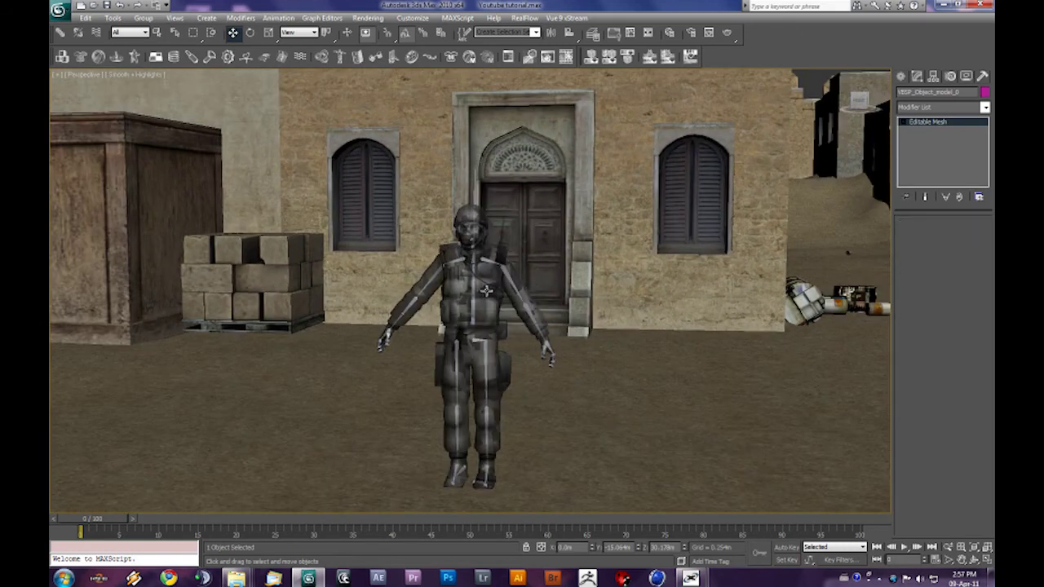
Turn off the See-Through display property of the soldier mesh SMDImport.
scroll(486, 327, up, 2)
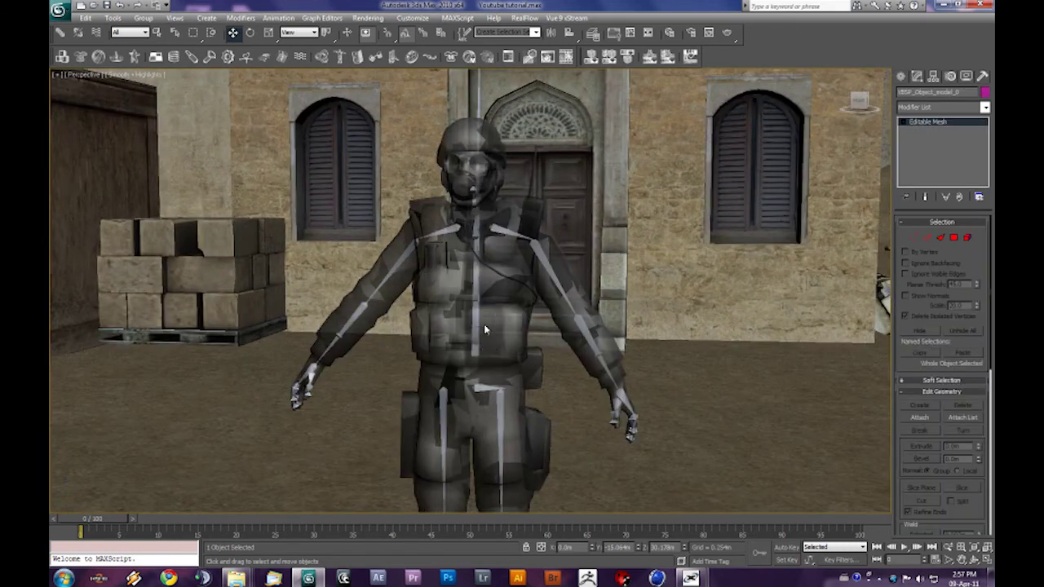
right_click(484, 324)
click(510, 245)
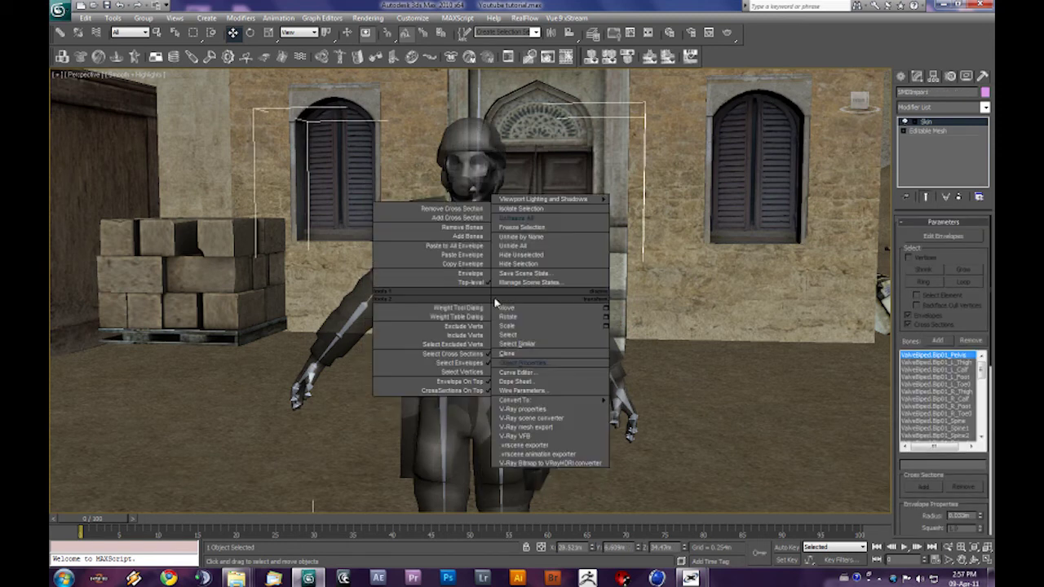
right_click(493, 295)
click(535, 368)
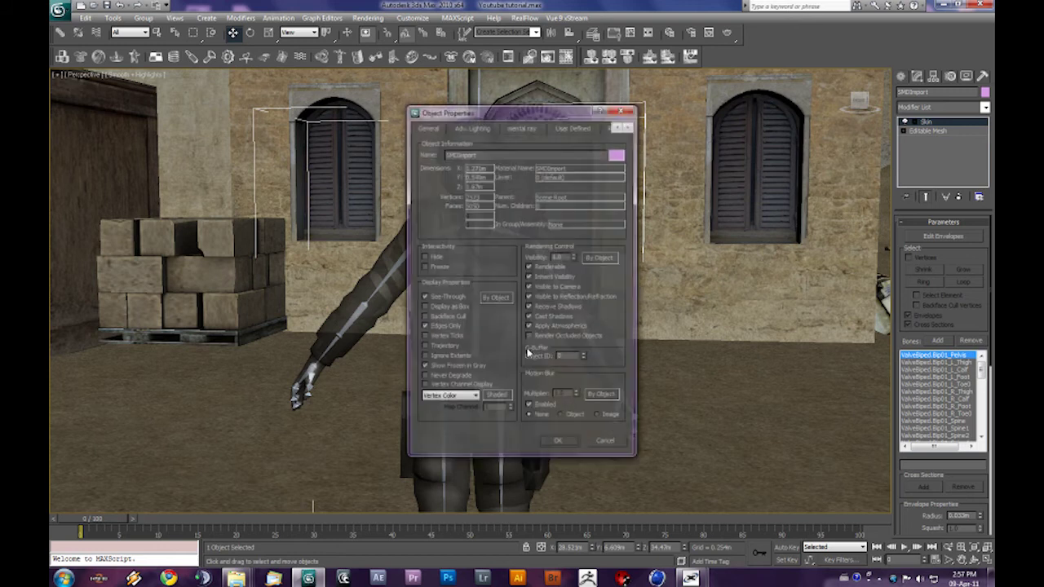
click(436, 298)
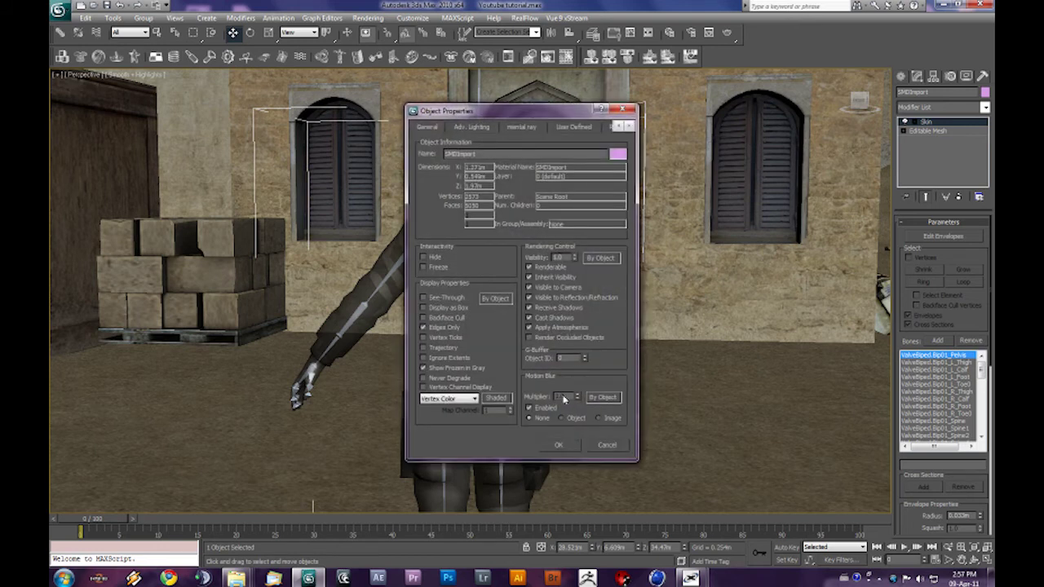
click(559, 443)
scroll(516, 376, down, 3)
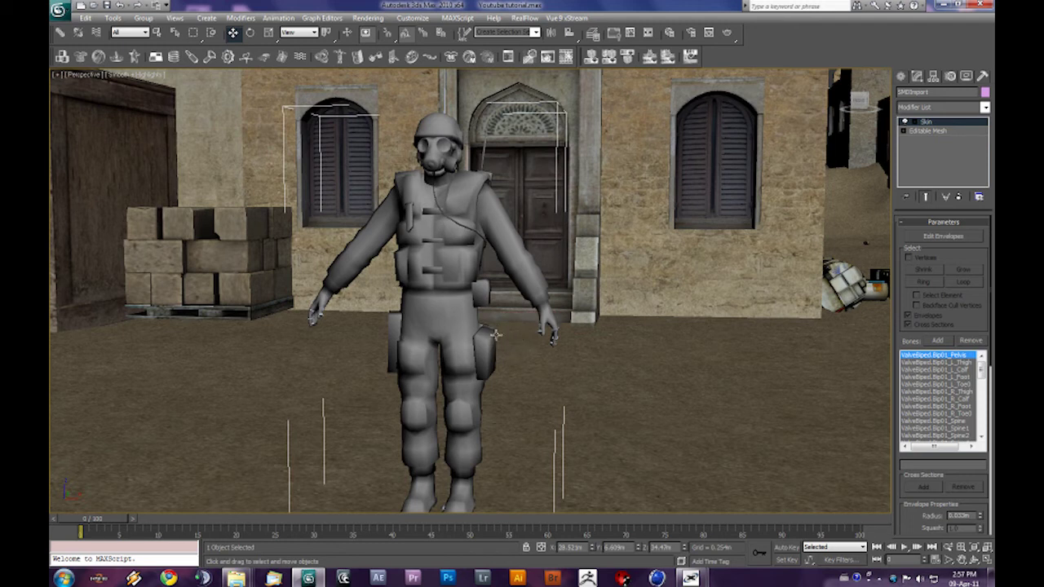
Examine the soldier and the ct_sas folder holding its texture bitmaps.
middle_drag(443, 281, 487, 266)
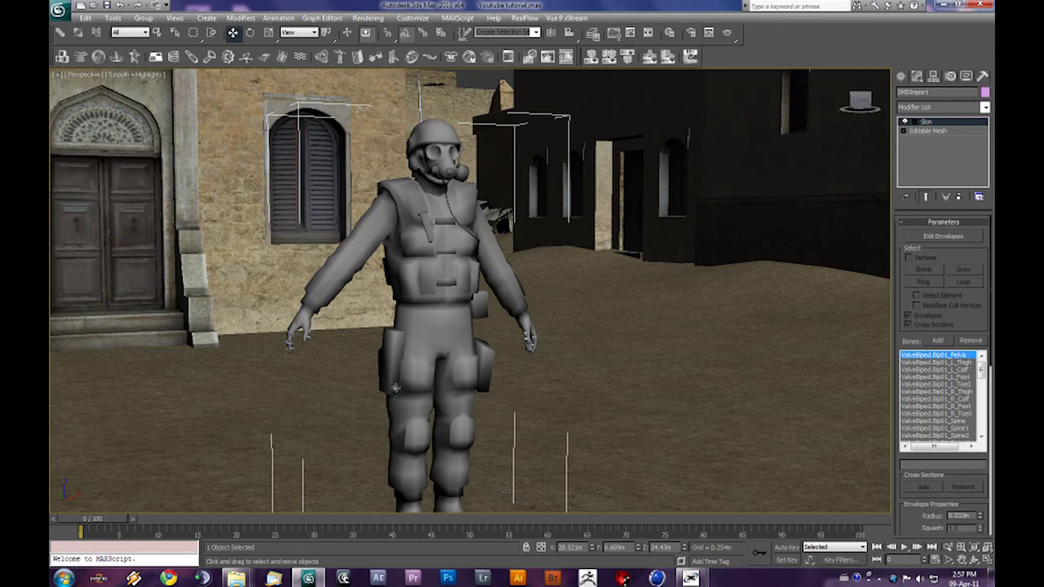
alt+middle_drag(416, 324, 447, 347)
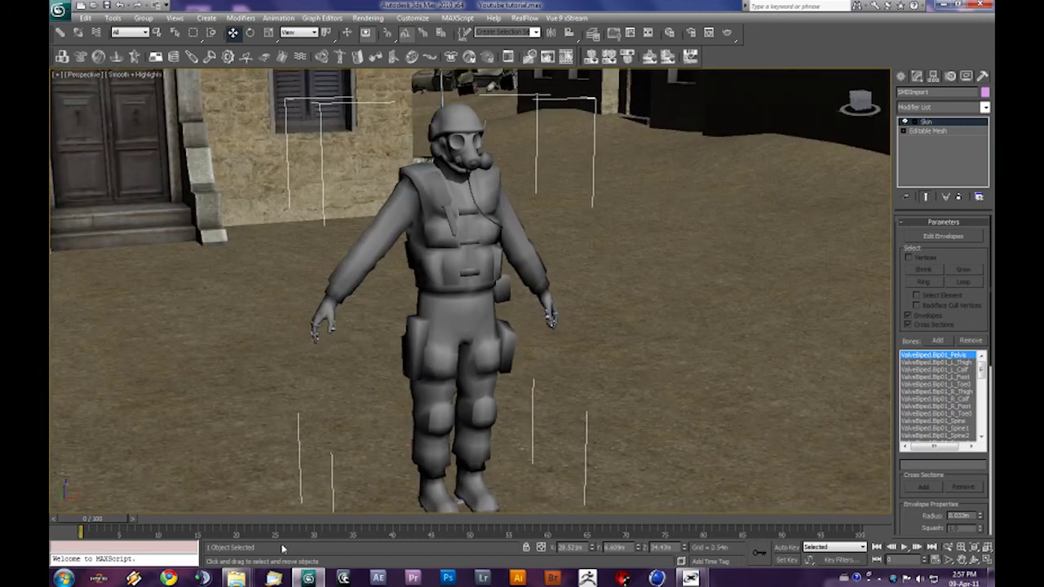
mouse_move(236, 578)
click(255, 521)
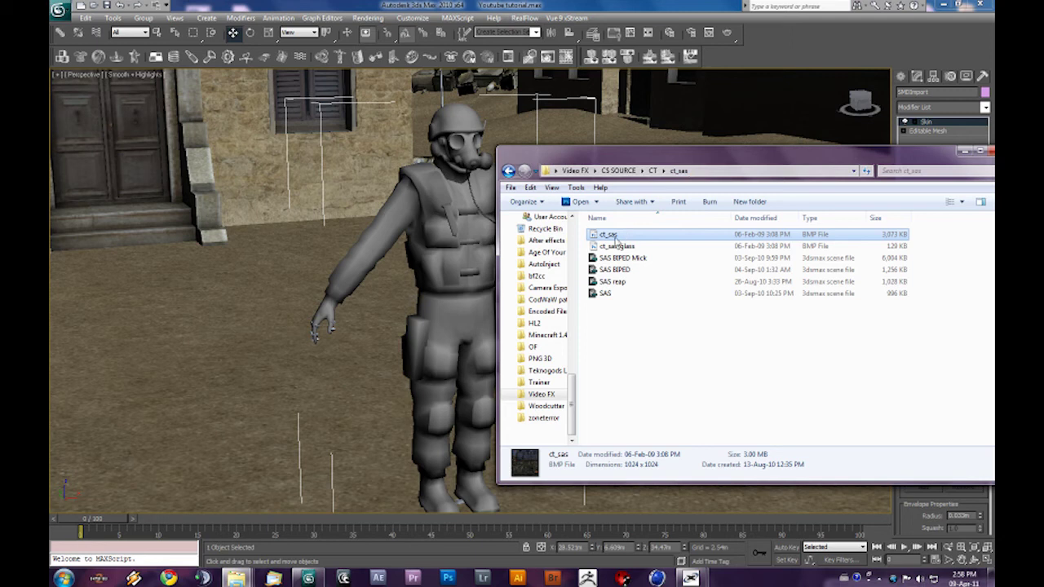
drag(660, 161, 713, 155)
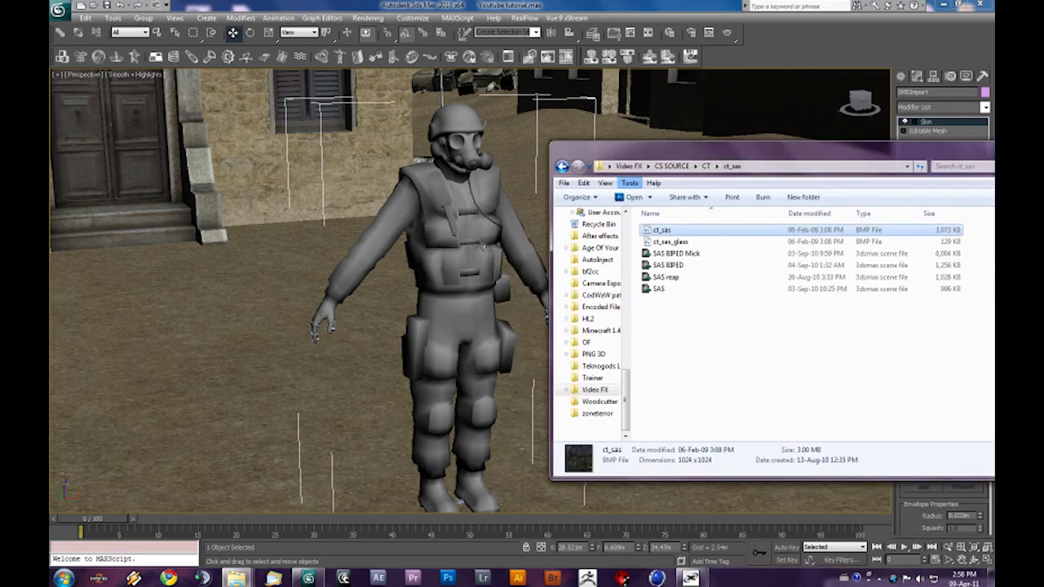
click(259, 251)
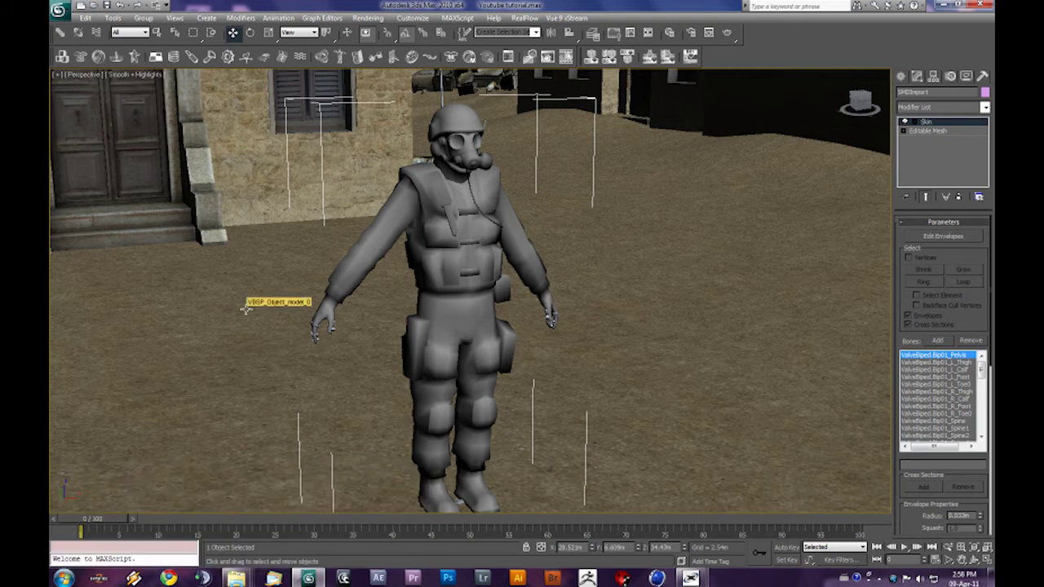
Load the ct_sas bitmap from the ct_sas folder into the second material sample slot and assign that material to the soldier mesh.
key(m)
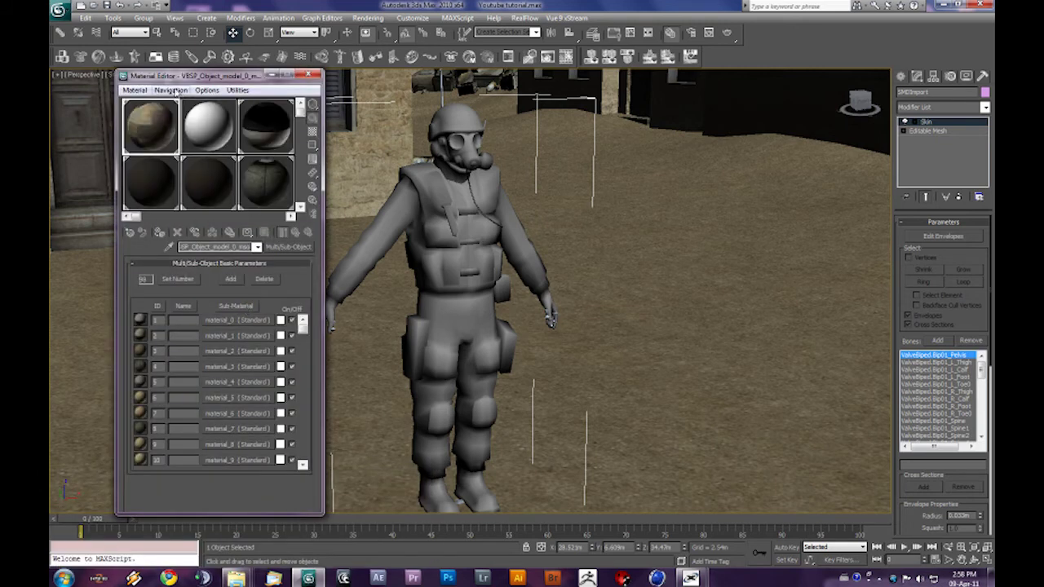
click(212, 136)
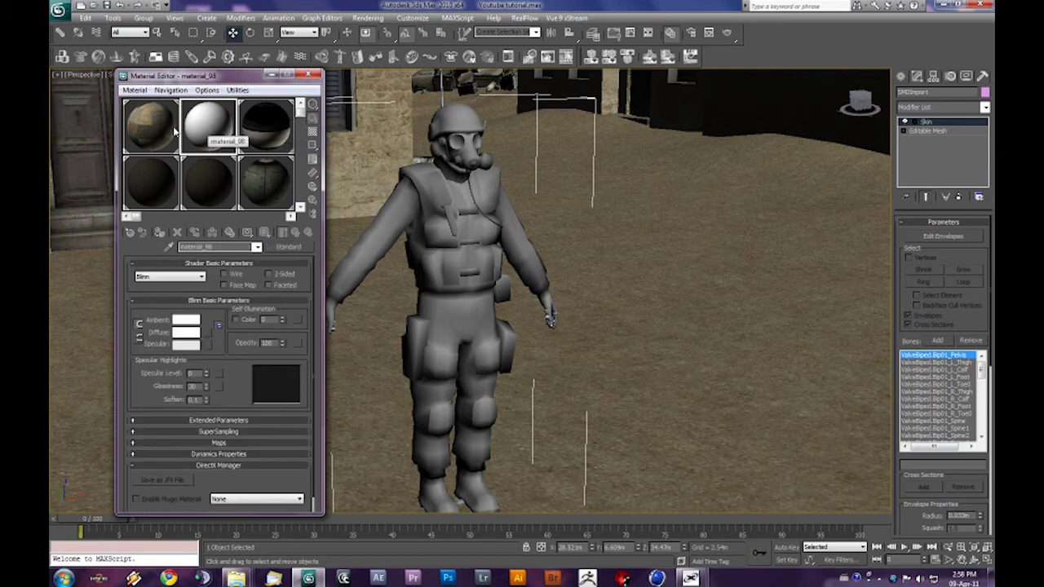
click(236, 578)
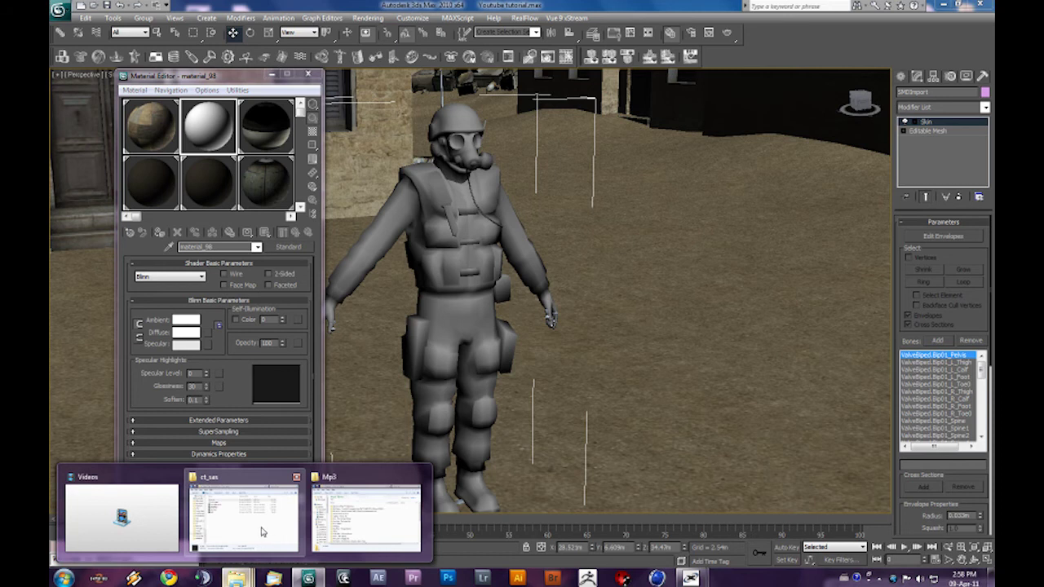
click(262, 532)
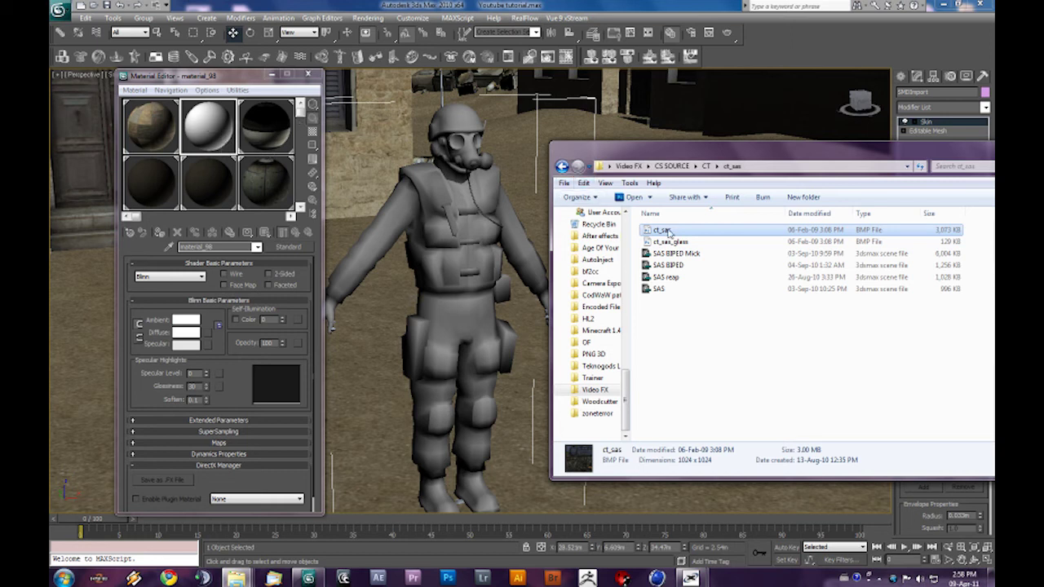
drag(664, 233, 219, 129)
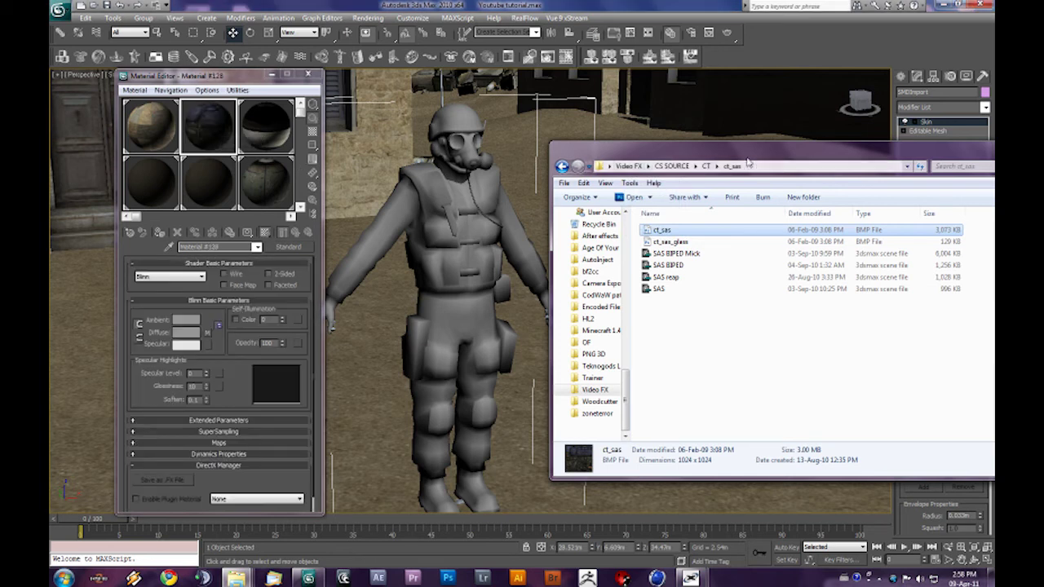
click(209, 132)
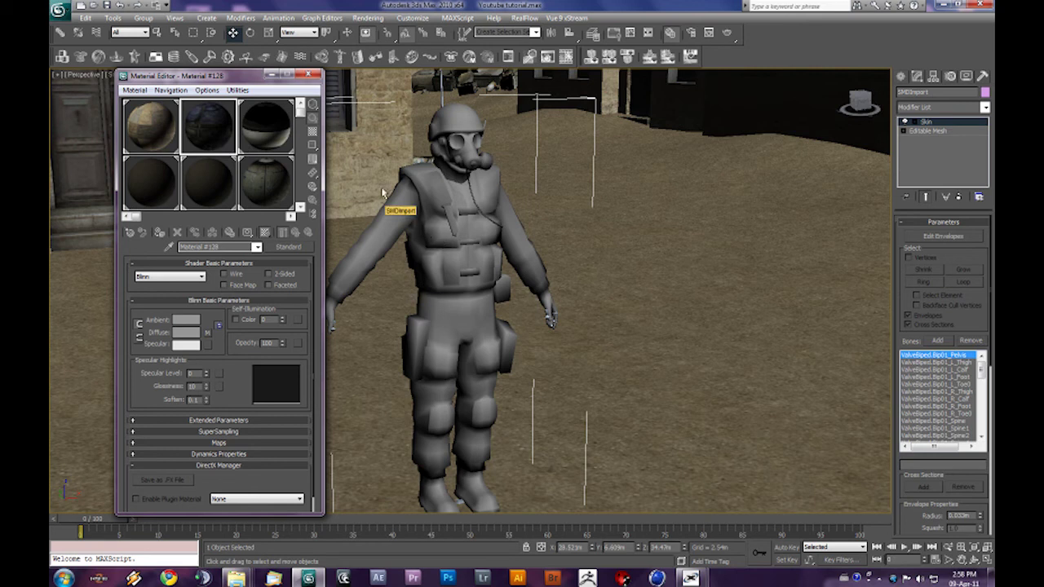
click(160, 233)
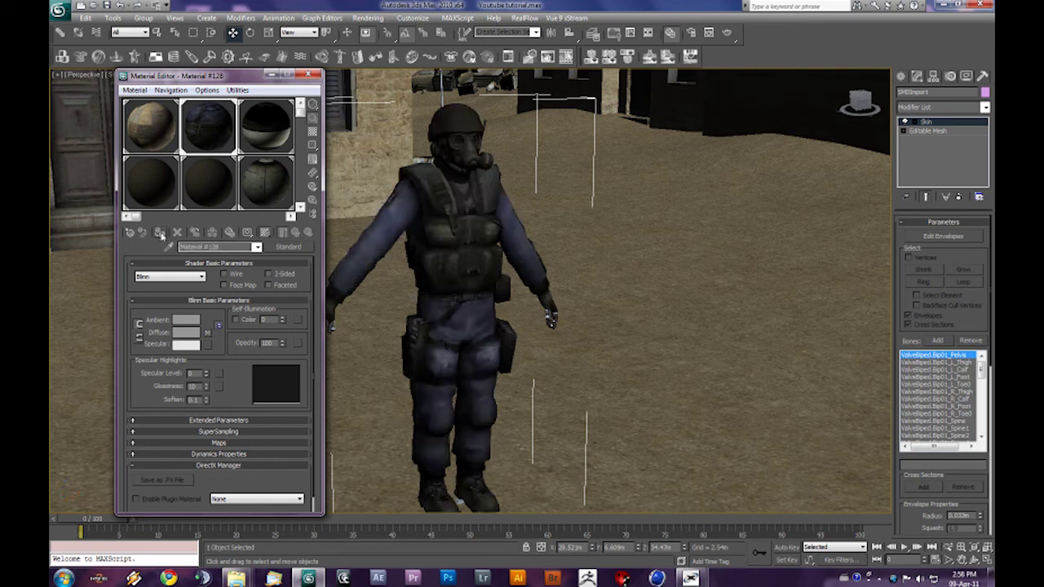
Examine the textured soldier up close, especially the goggle lenses of the gas mask.
middle_drag(441, 206, 526, 341)
scroll(490, 292, up, 2)
scroll(490, 292, down, 4)
scroll(526, 340, up, 5)
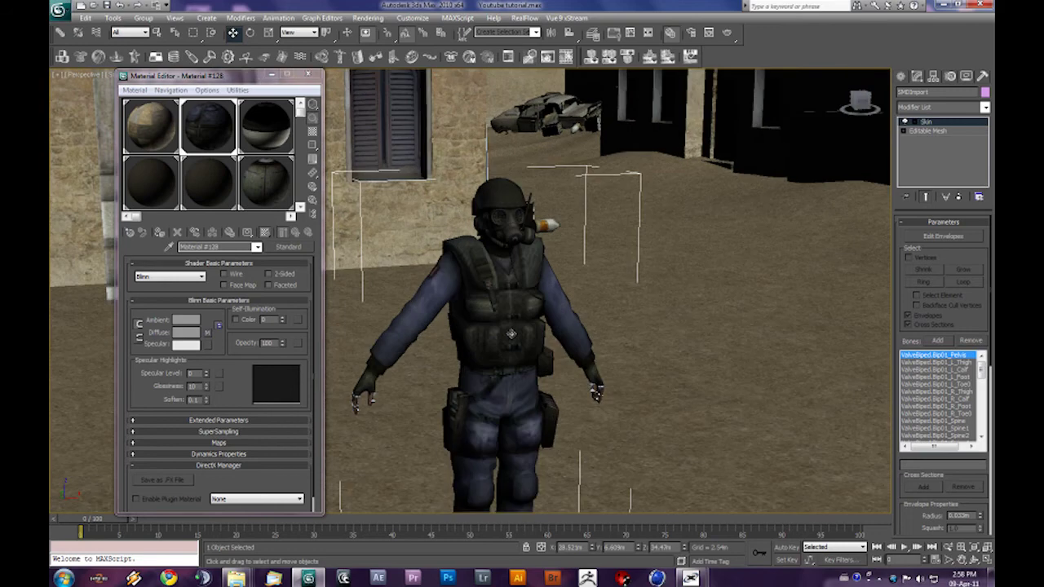
middle_drag(524, 305, 514, 398)
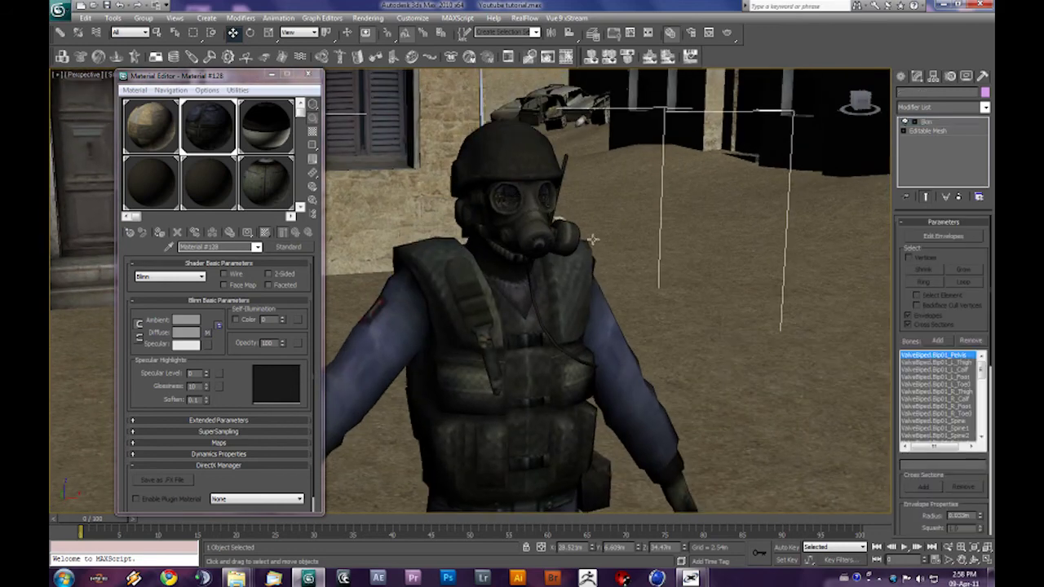
alt+middle_drag(528, 311, 506, 361)
scroll(506, 361, up, 5)
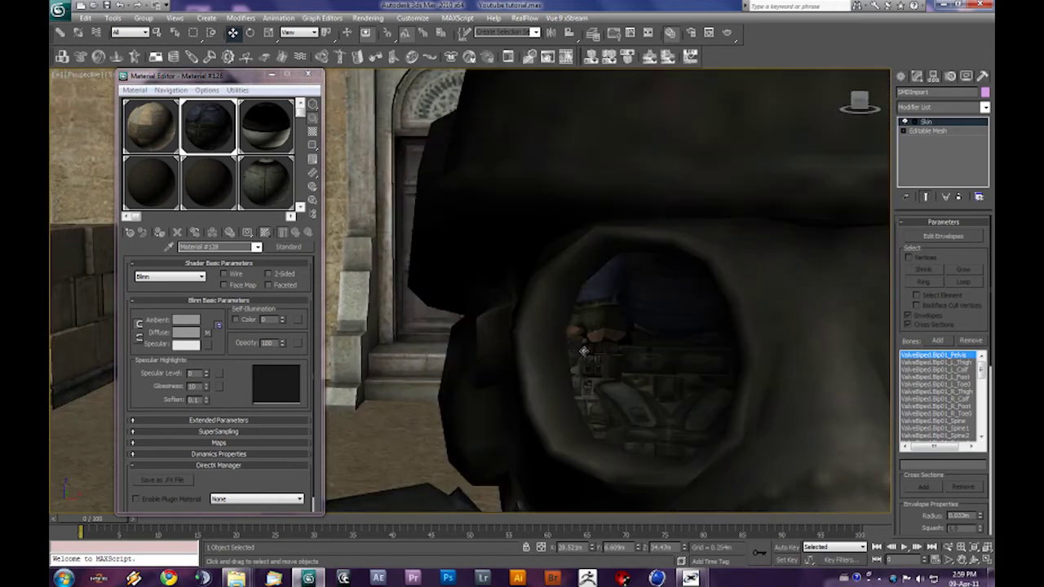
alt+middle_drag(584, 351, 498, 269)
scroll(556, 327, down, 3)
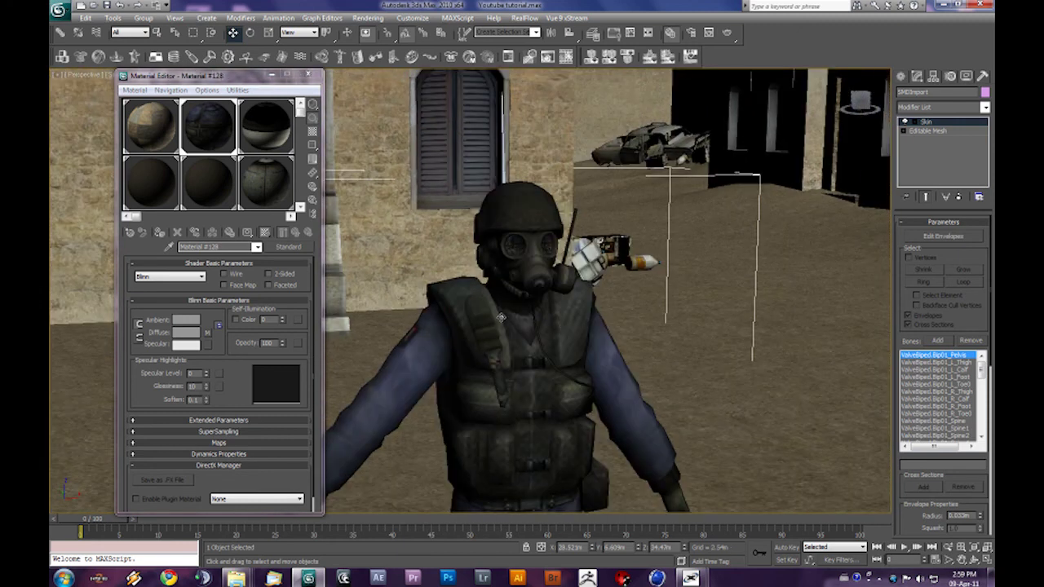
Load the ct_sas_glass bitmap from the ct_sas folder into the fifth material sample slot.
click(223, 192)
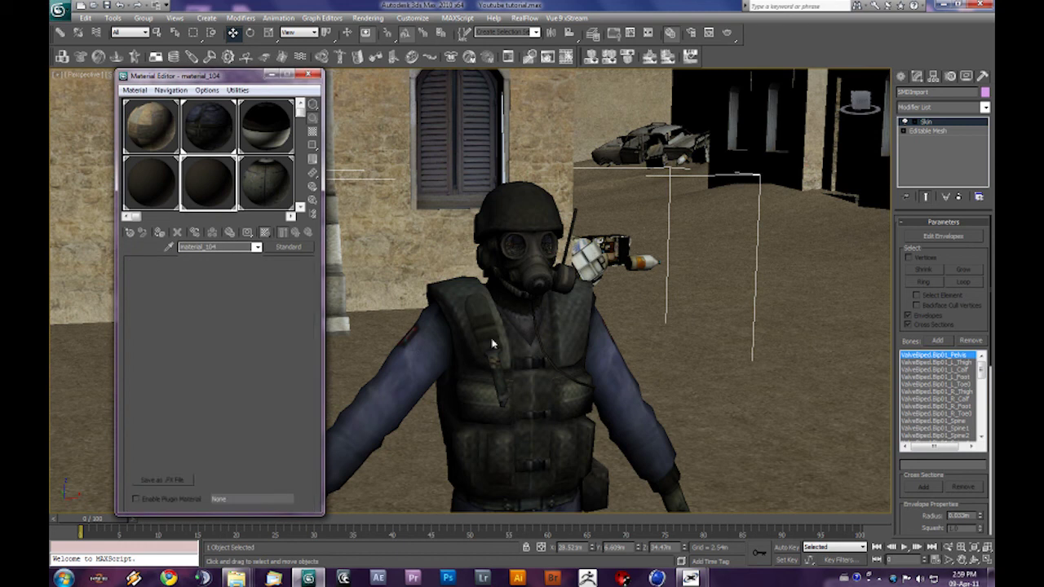
mouse_move(236, 578)
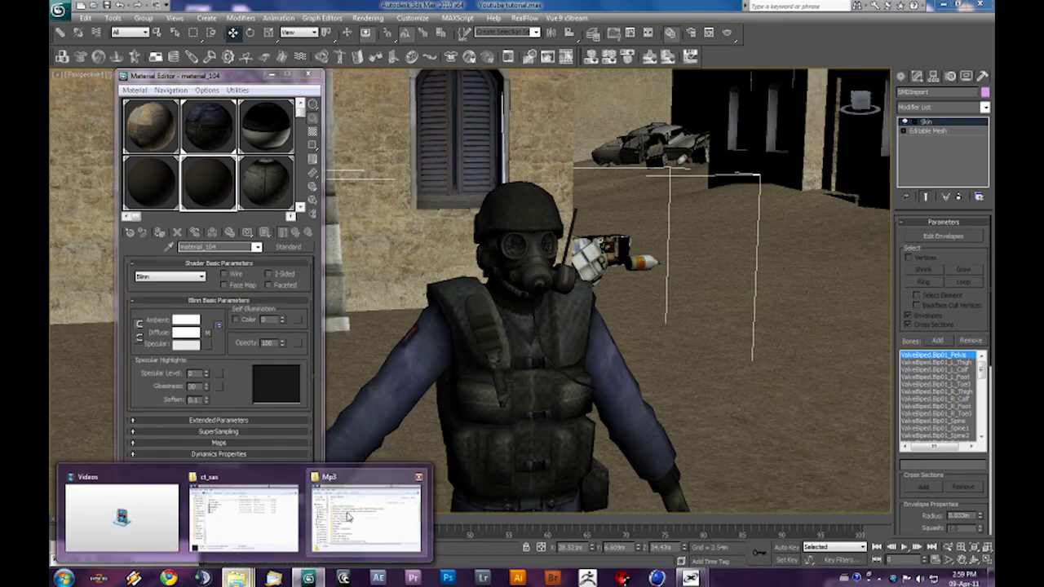
click(244, 510)
click(674, 243)
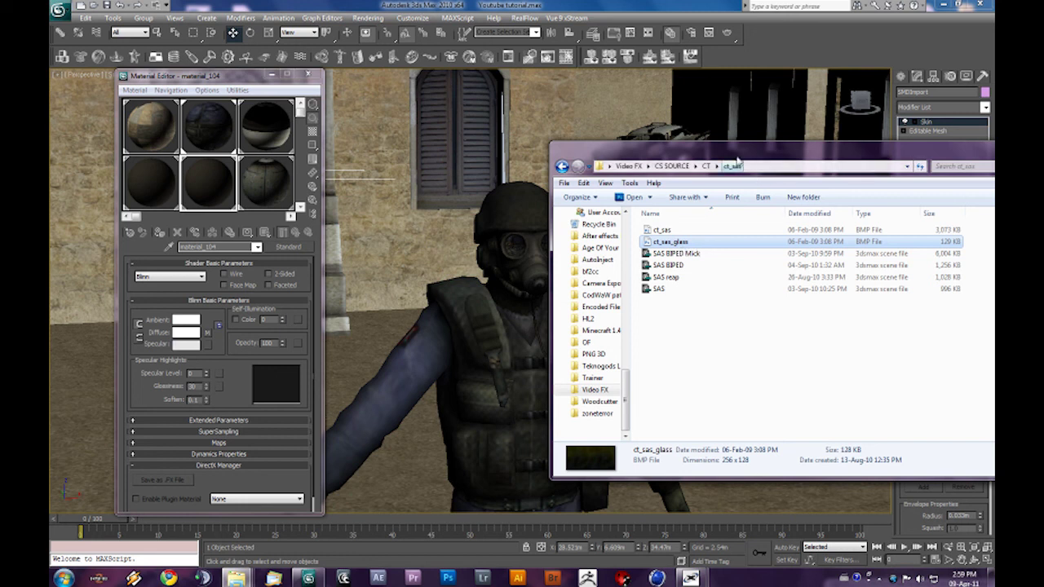
drag(732, 155, 606, 256)
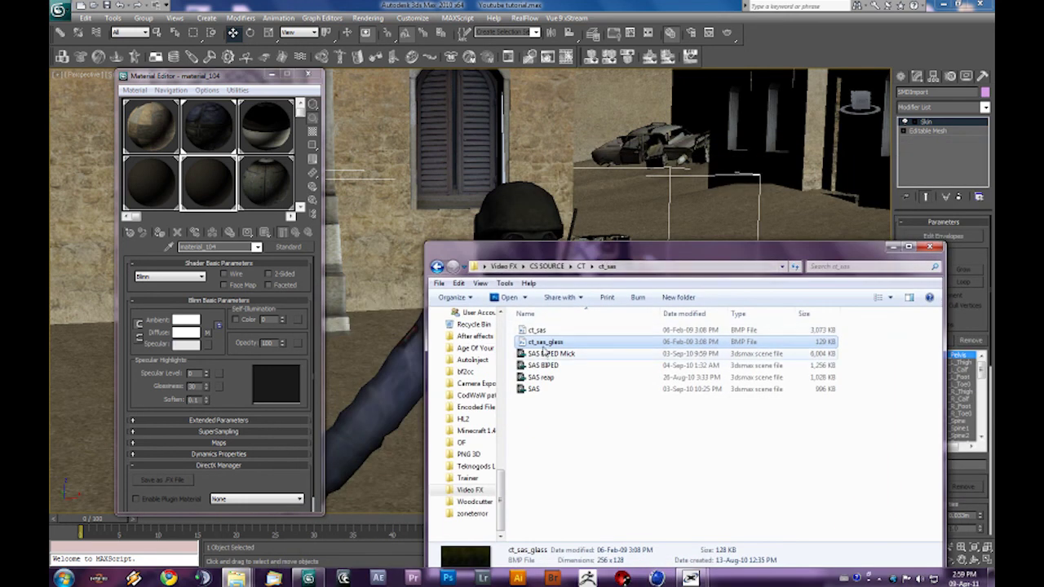
drag(545, 343, 219, 191)
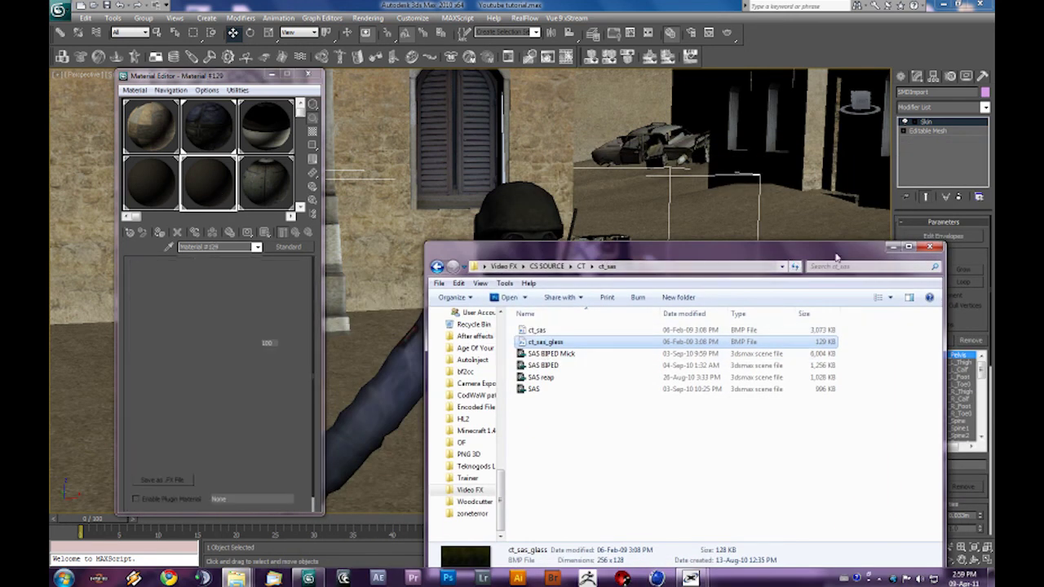
click(894, 246)
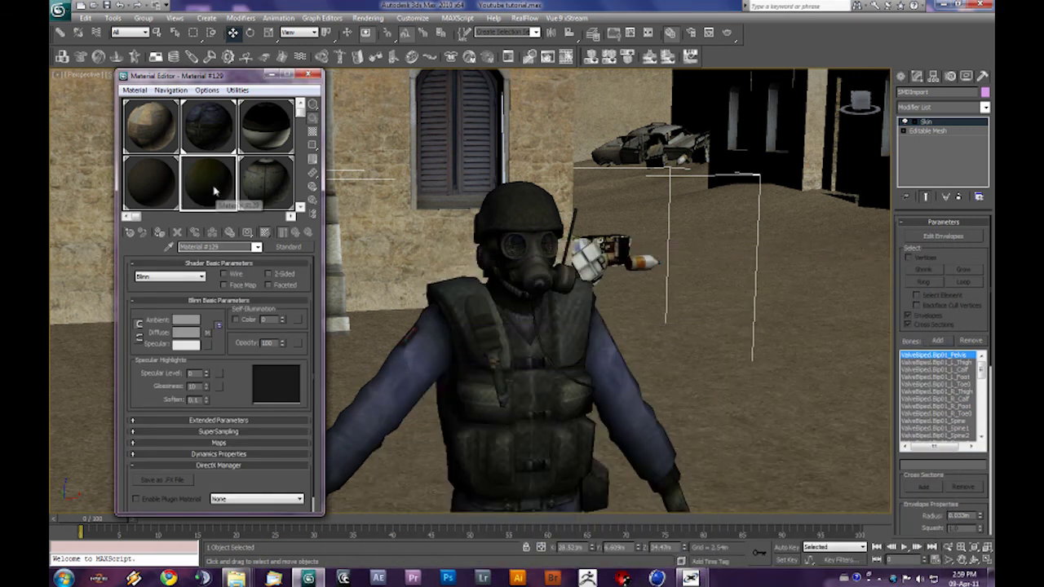
Try the ct_sas_glass material on the whole soldier mesh and undo that assignment.
drag(519, 343, 519, 342)
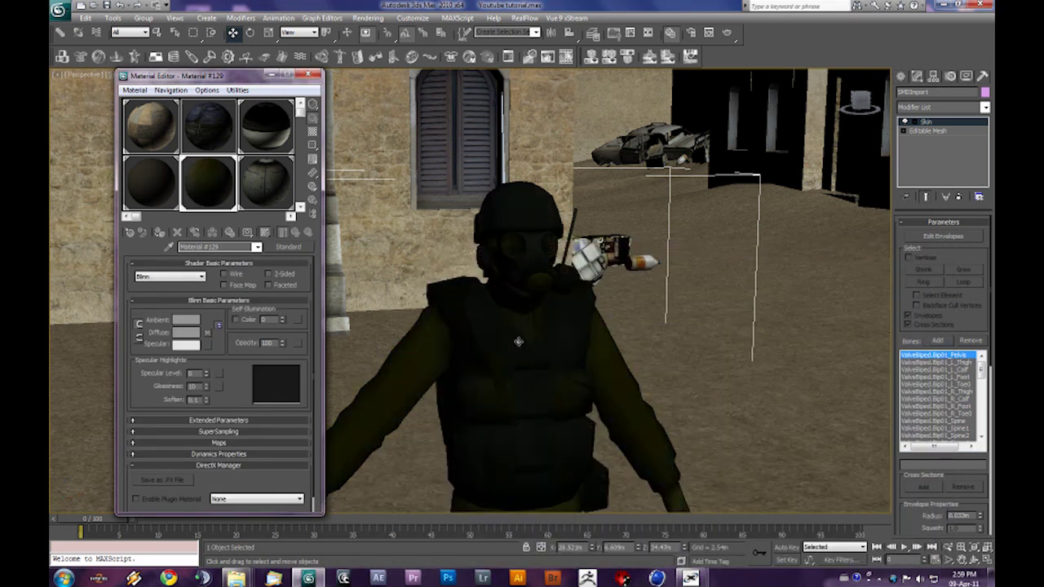
middle_drag(574, 376, 592, 299)
scroll(579, 319, down, 3)
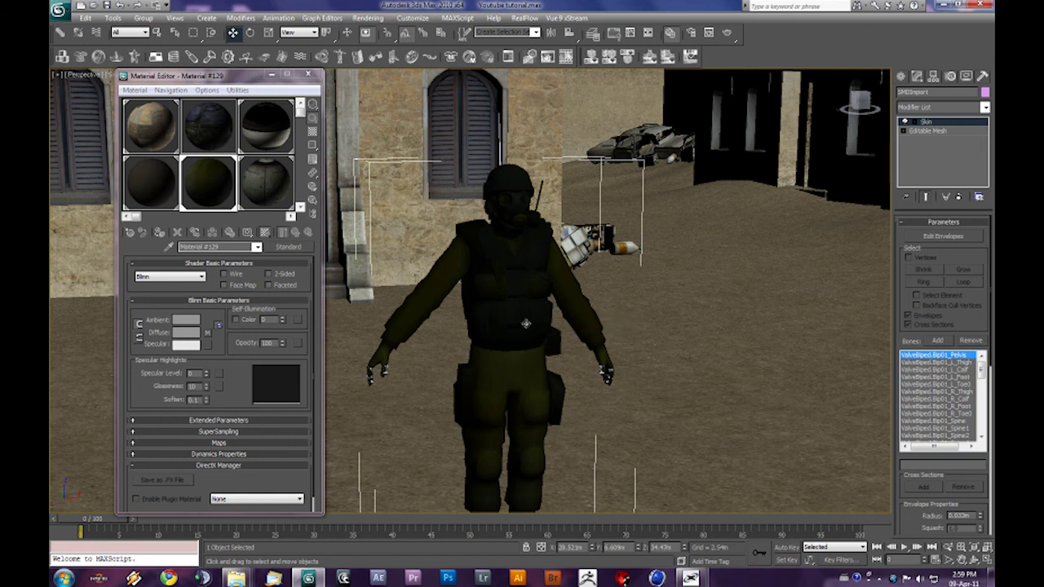
key(ctrl+z)
scroll(526, 323, up, 5)
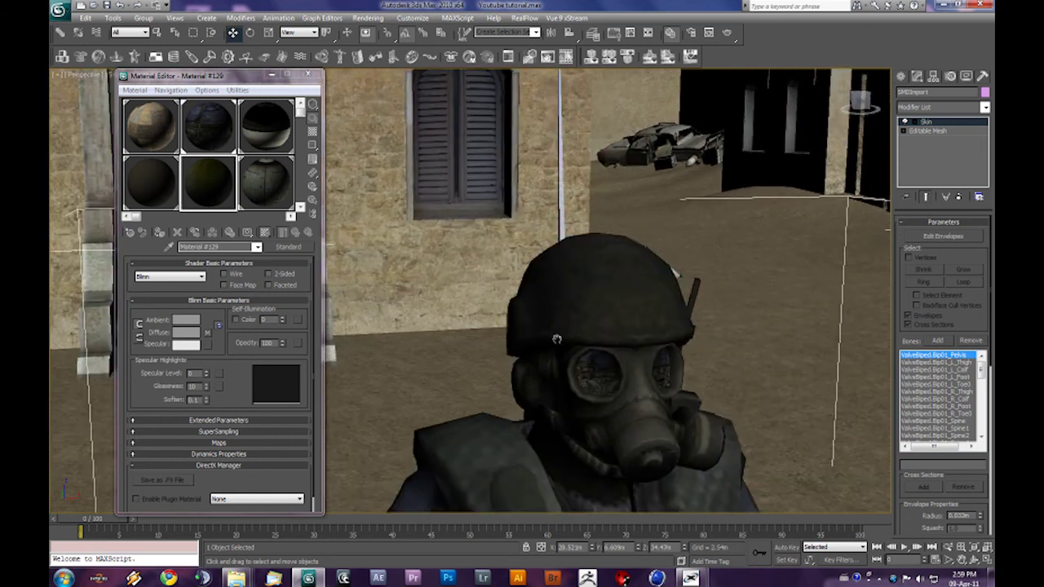